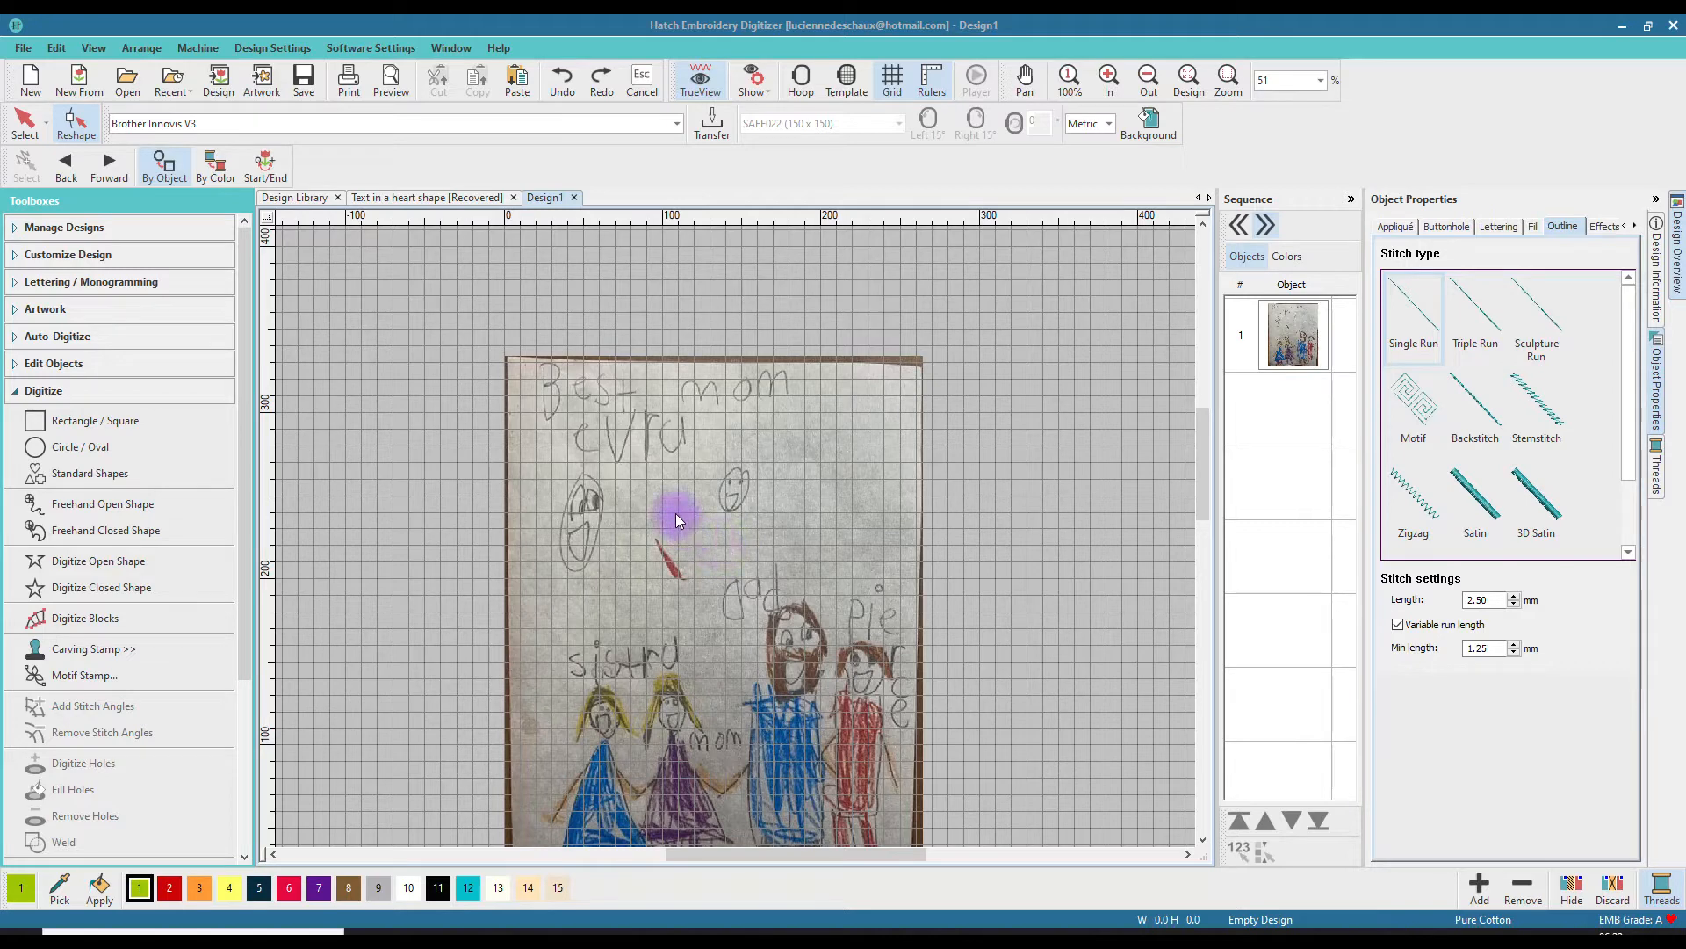
- Trace the letters of the word "Best" on the drawing with the Freehand Open Shape tool in Single Run stitch
scroll(671, 473, up, 5)
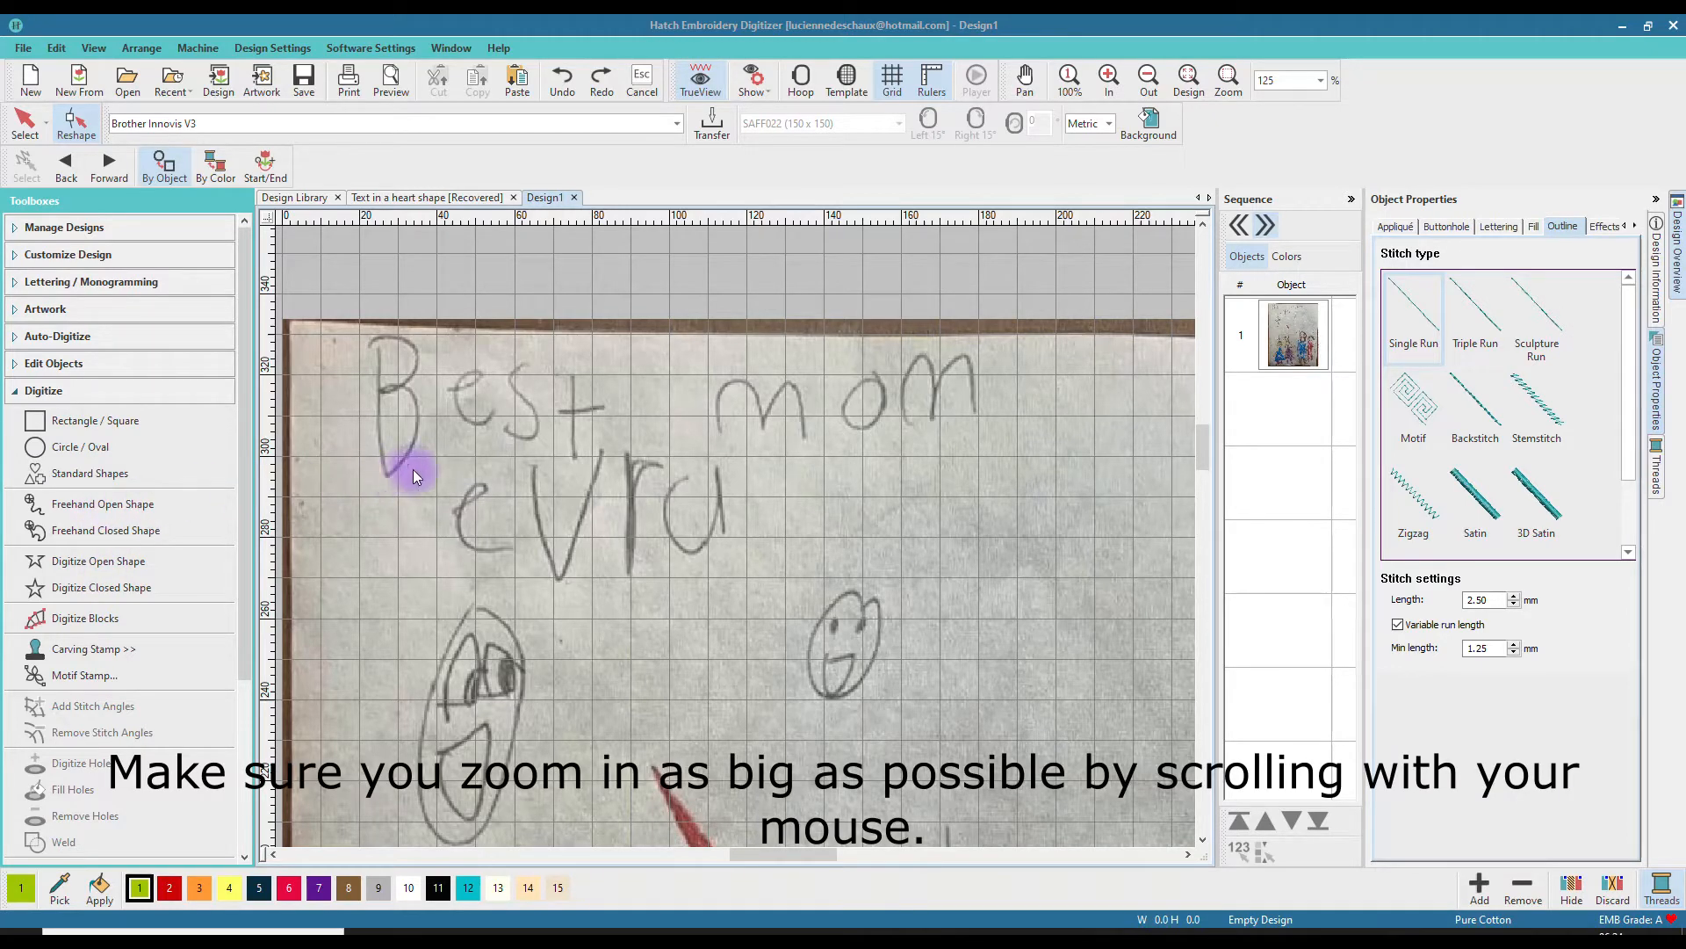
scroll(413, 469, up, 5)
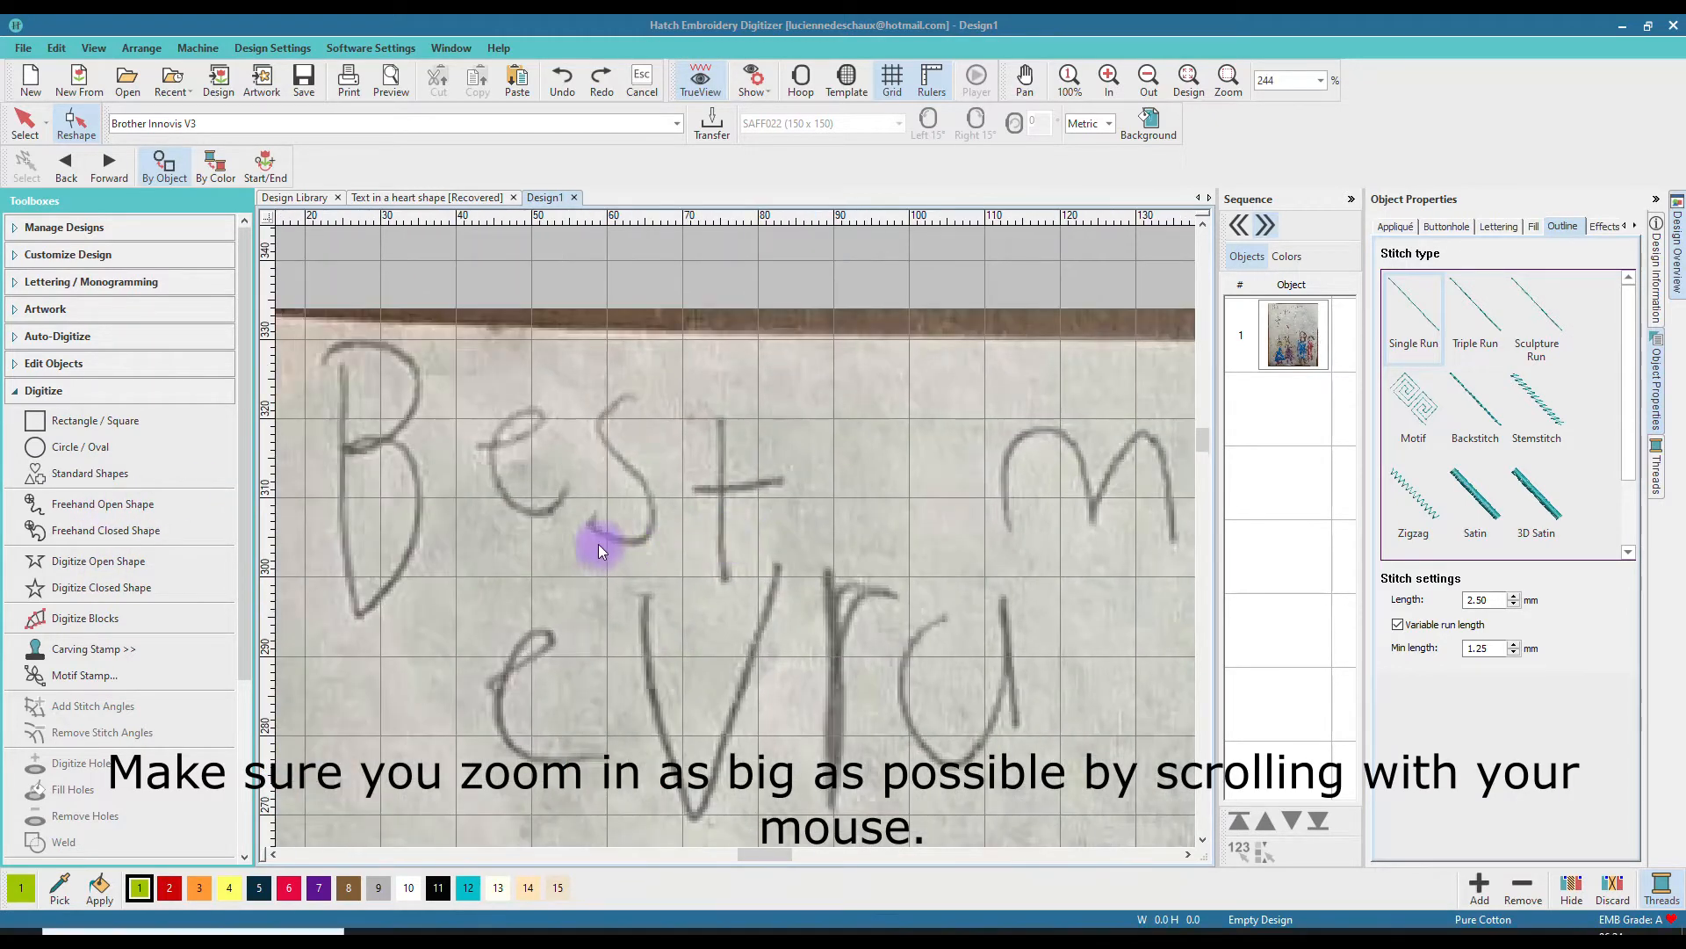
scroll(546, 535, up, 1)
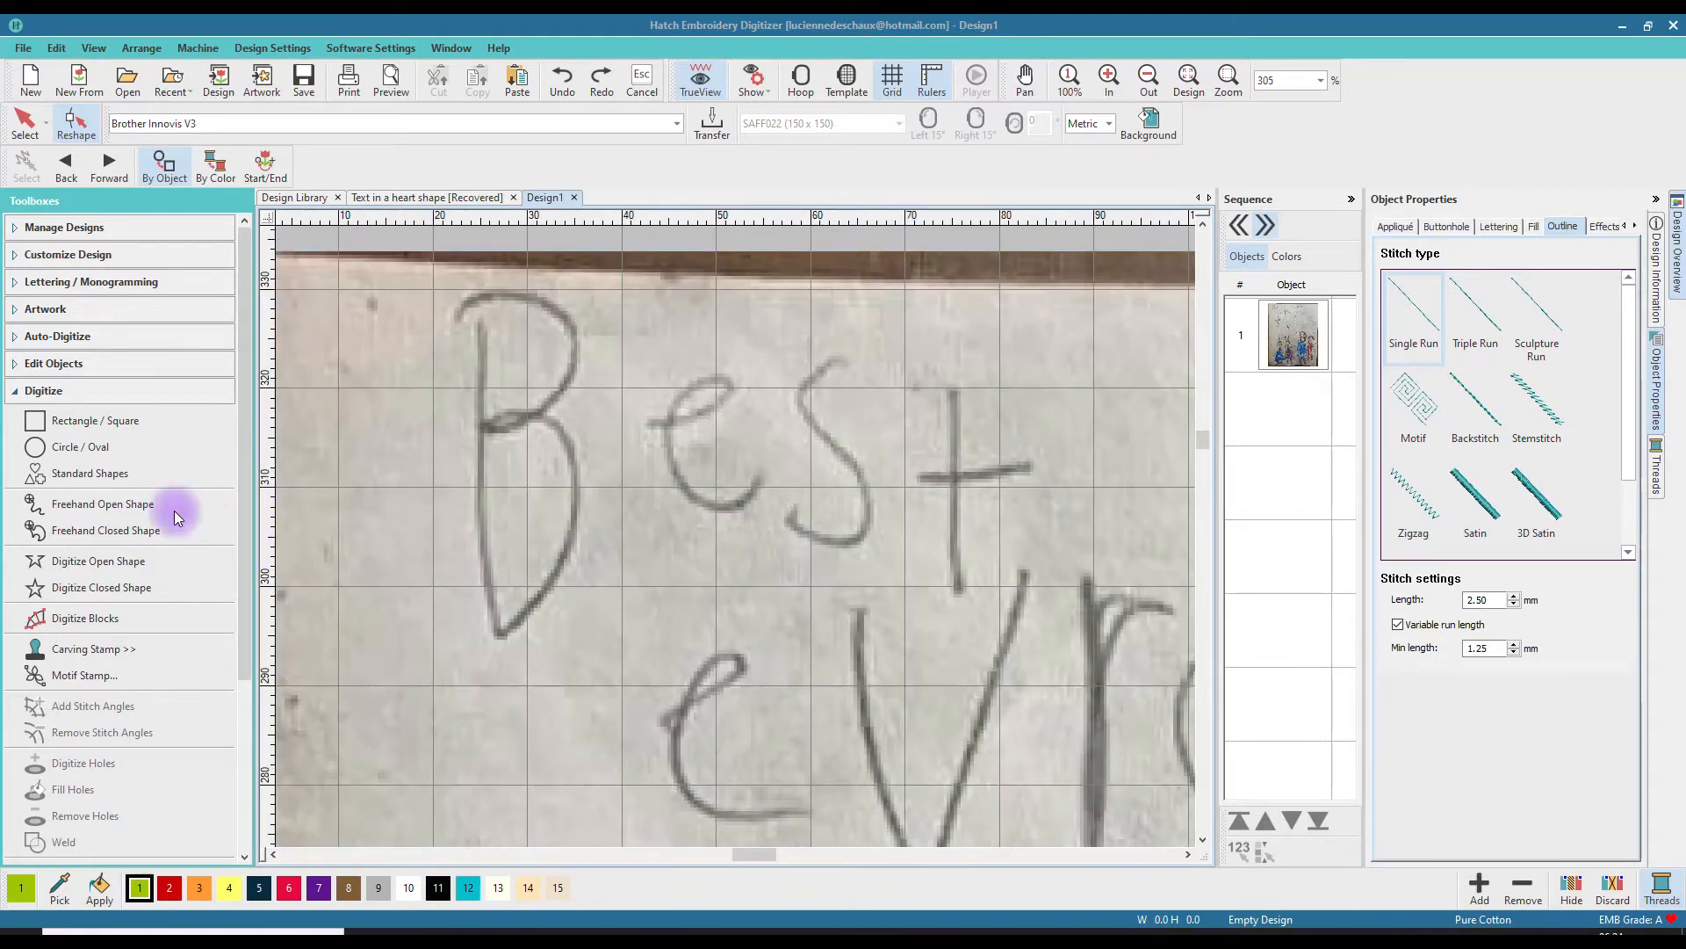
click(112, 504)
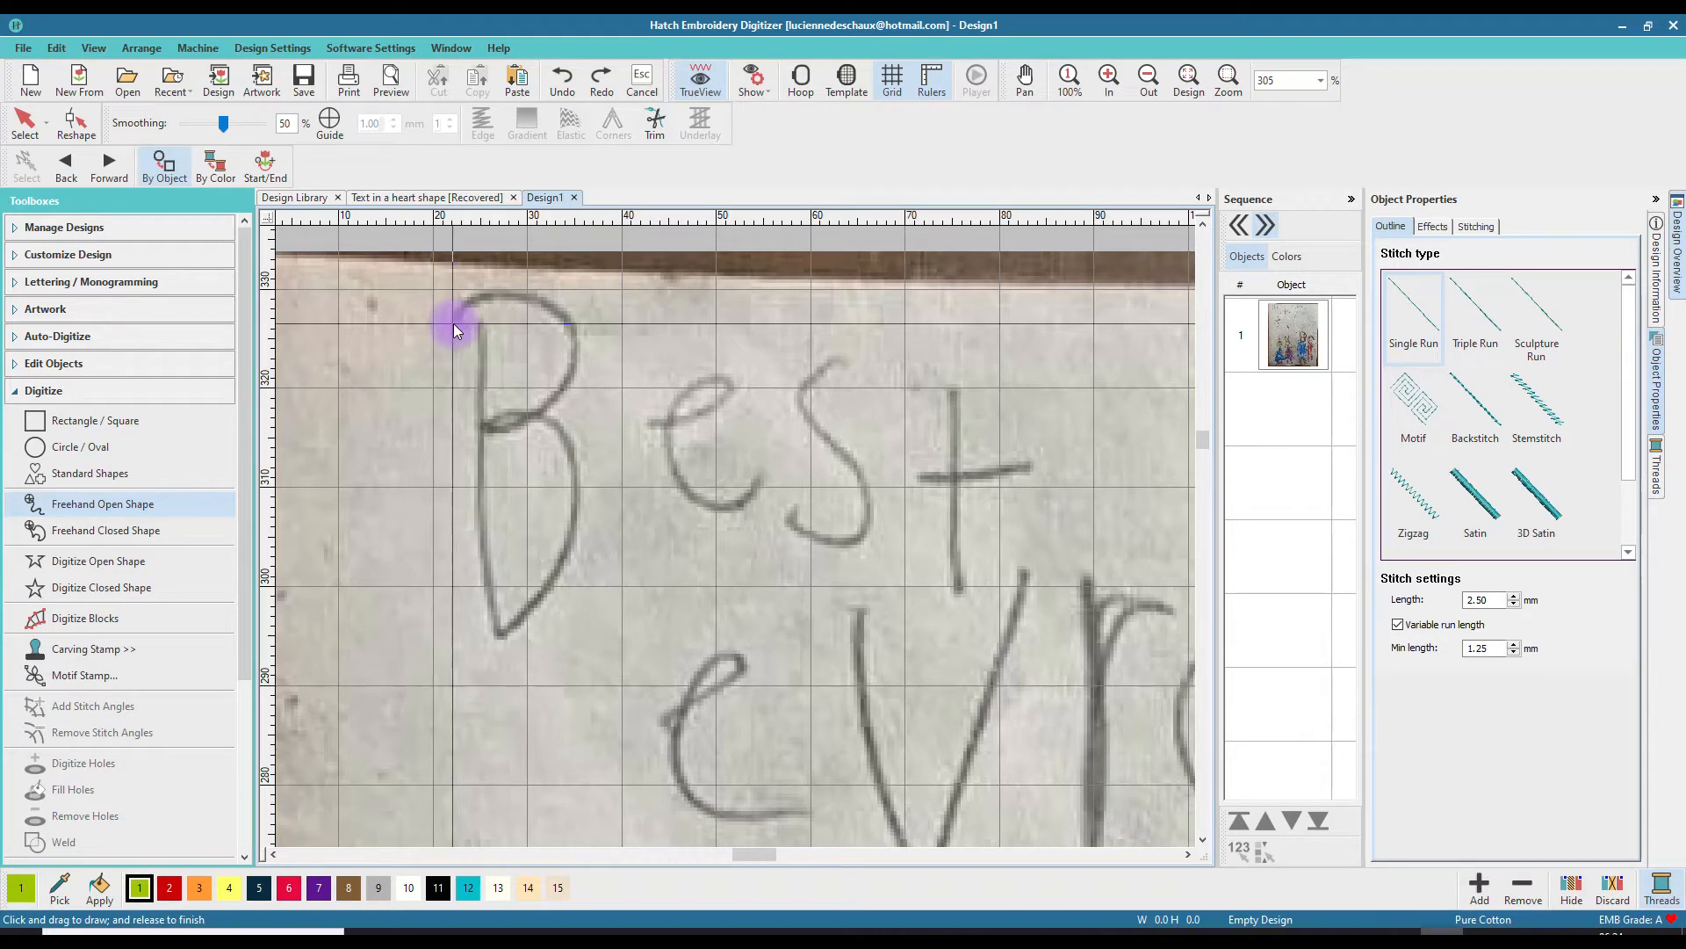
mouse_move(453, 323)
mouse_down()
mouse_move(558, 312)
mouse_move(572, 347)
mouse_move(527, 427)
mouse_move(499, 437)
mouse_move(481, 416)
mouse_move(524, 411)
mouse_move(571, 449)
mouse_move(559, 556)
mouse_move(506, 637)
mouse_move(483, 588)
mouse_move(477, 329)
mouse_up()
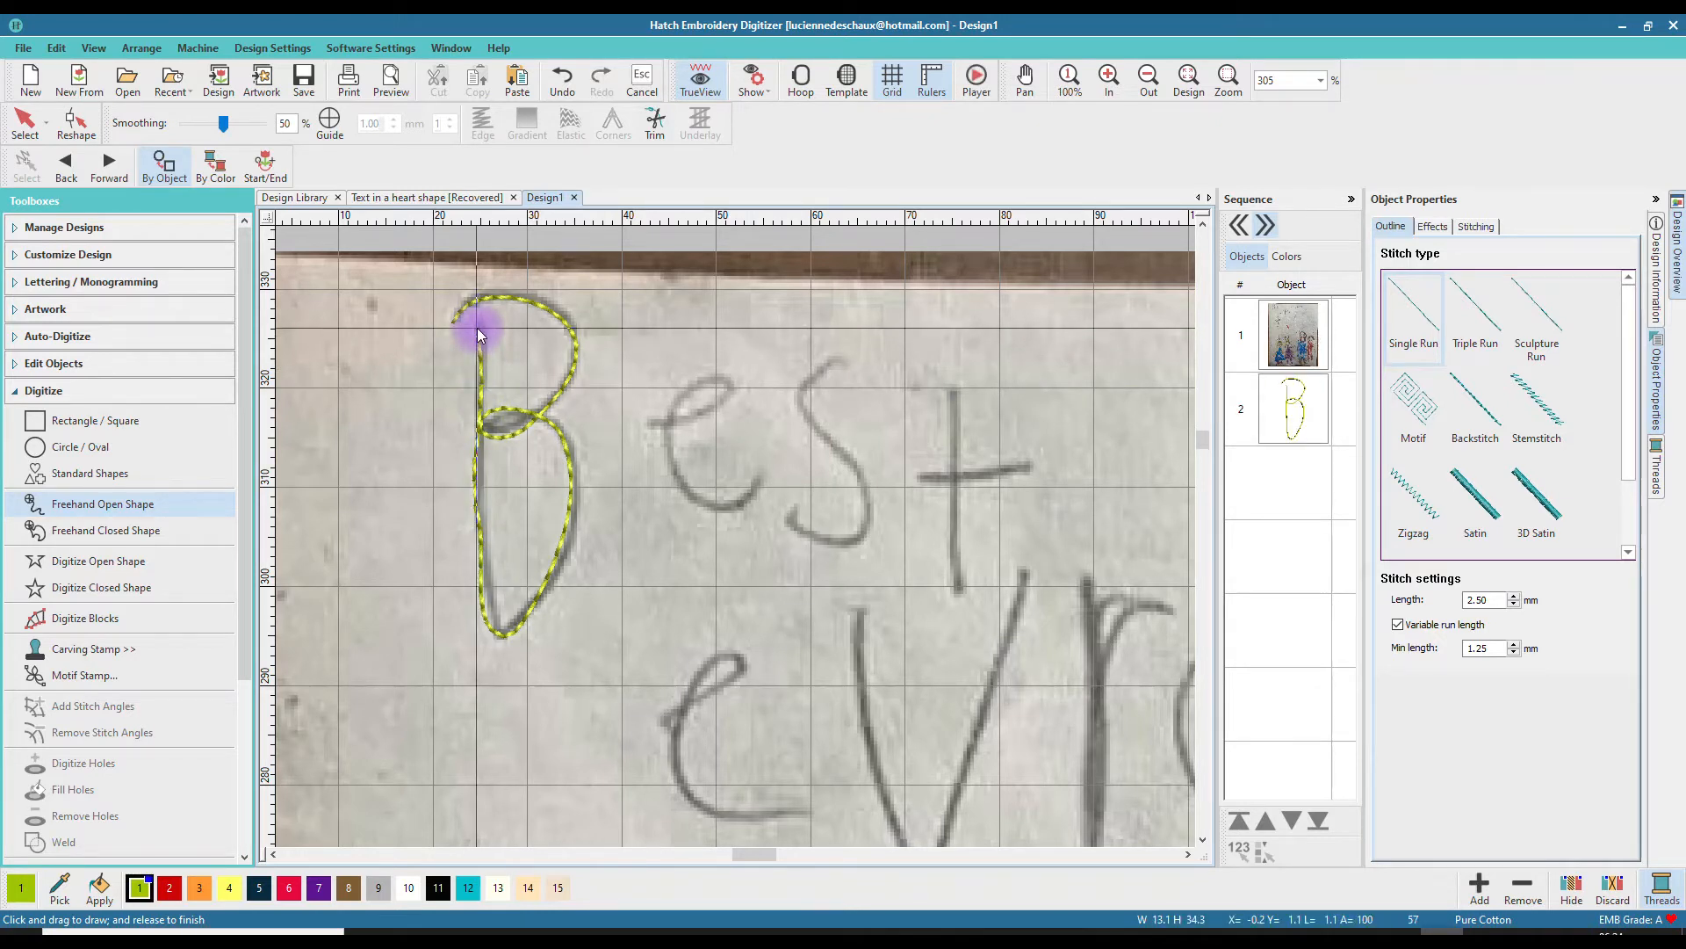
mouse_move(641, 420)
mouse_down()
mouse_move(728, 408)
mouse_move(728, 377)
mouse_move(687, 384)
mouse_move(669, 445)
mouse_move(703, 500)
mouse_move(761, 475)
mouse_up()
mouse_move(848, 365)
mouse_down()
mouse_move(795, 407)
mouse_move(863, 462)
mouse_move(877, 504)
mouse_move(868, 528)
mouse_move(801, 503)
mouse_up()
drag(956, 389, 952, 581)
drag(919, 476, 1030, 467)
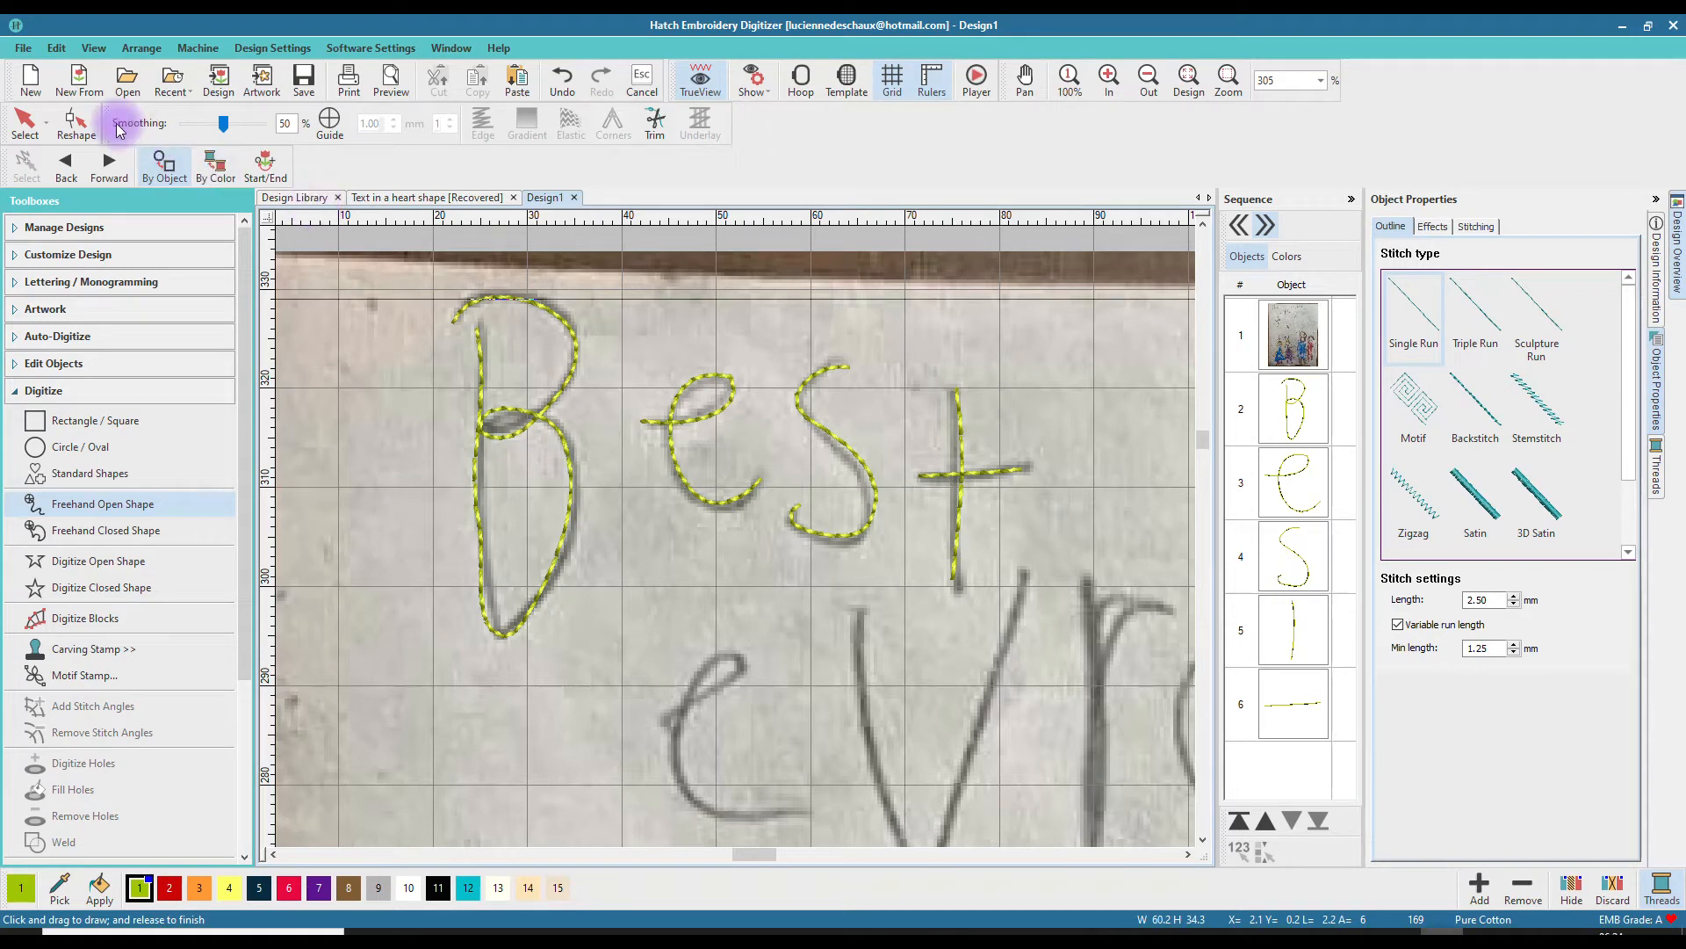
- Try Triple Run on the traced letter B and set its outline stitch type to Backstitch
click(25, 123)
click(574, 338)
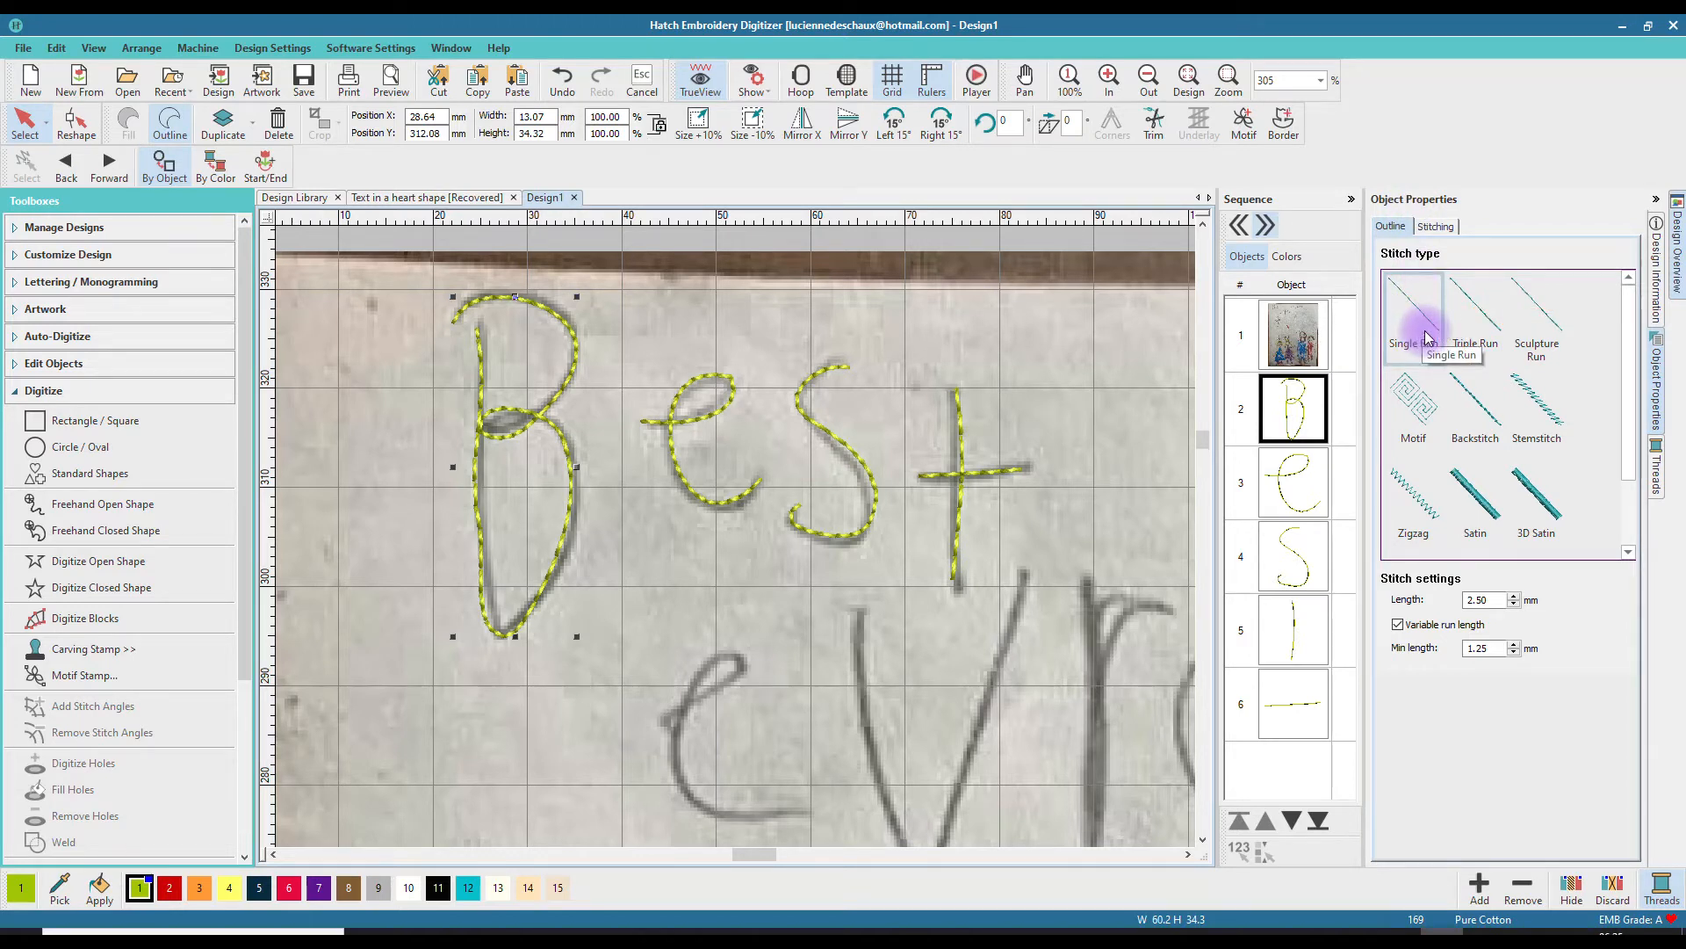
click(1474, 402)
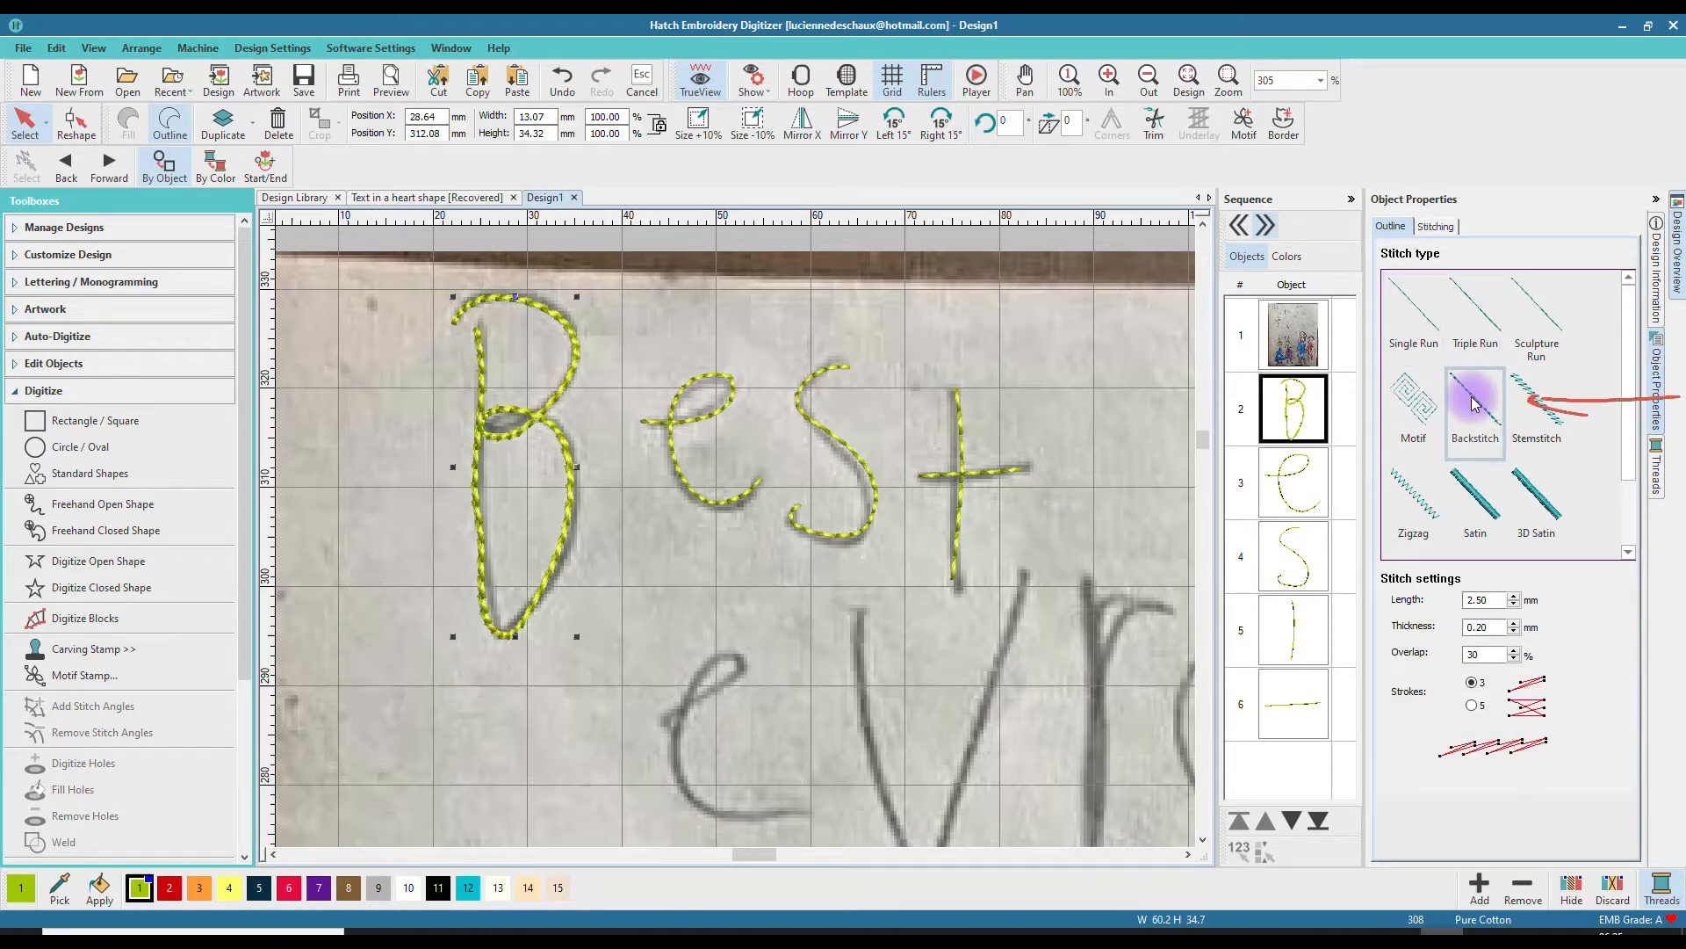
click(1485, 331)
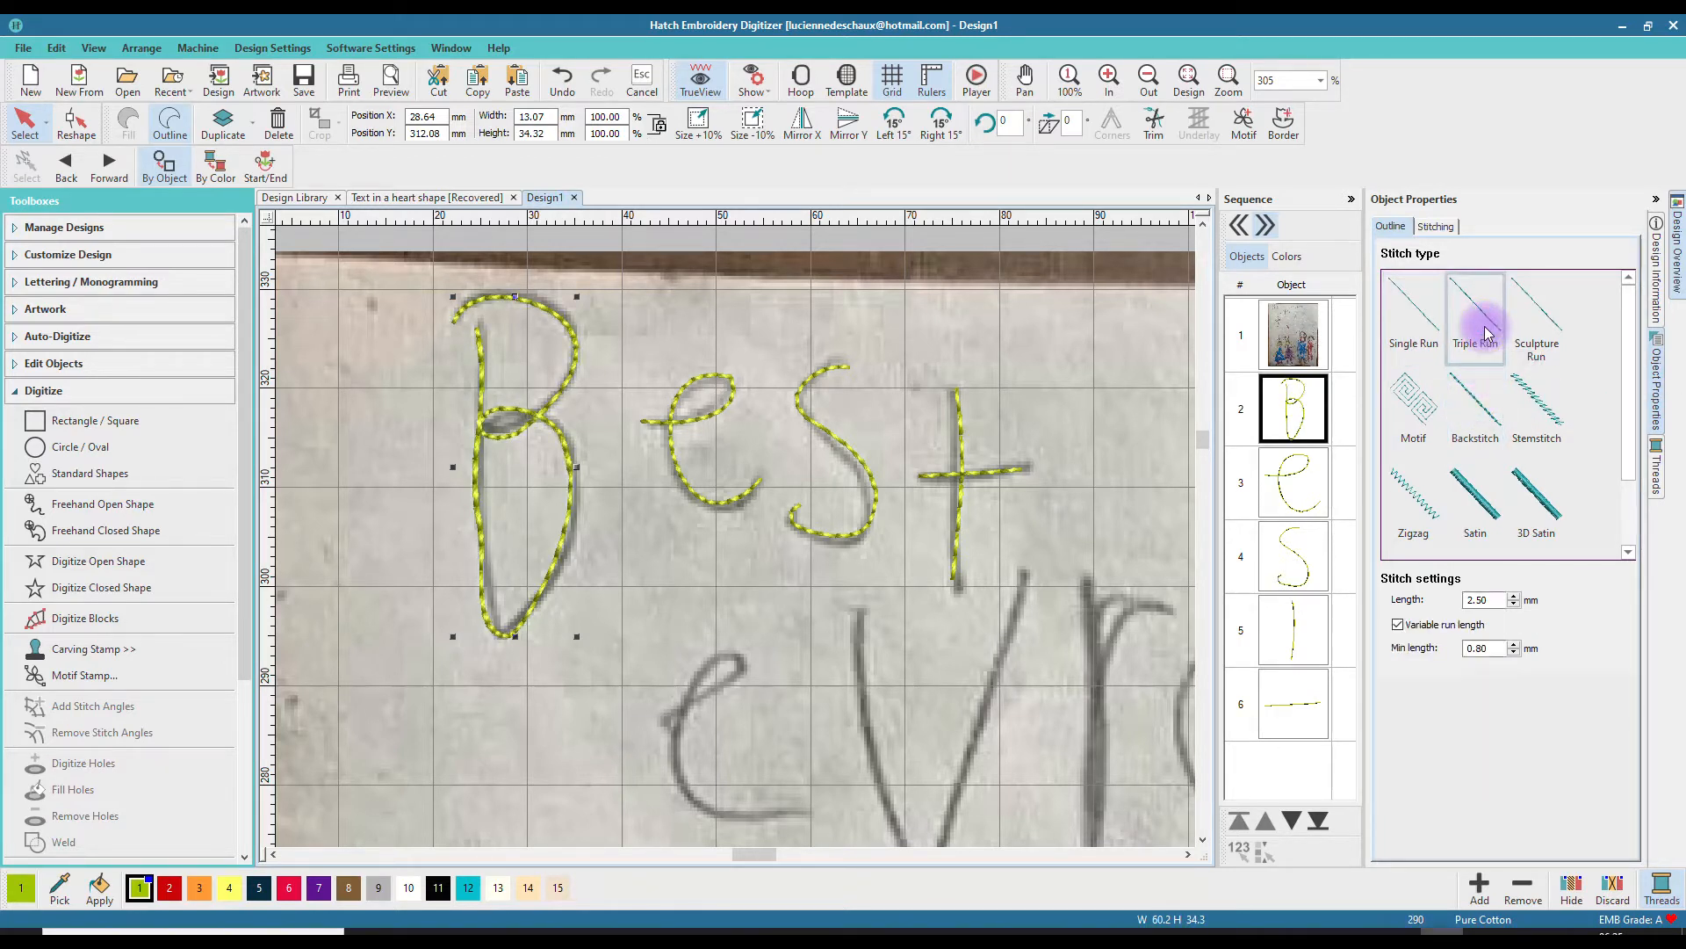
click(1469, 403)
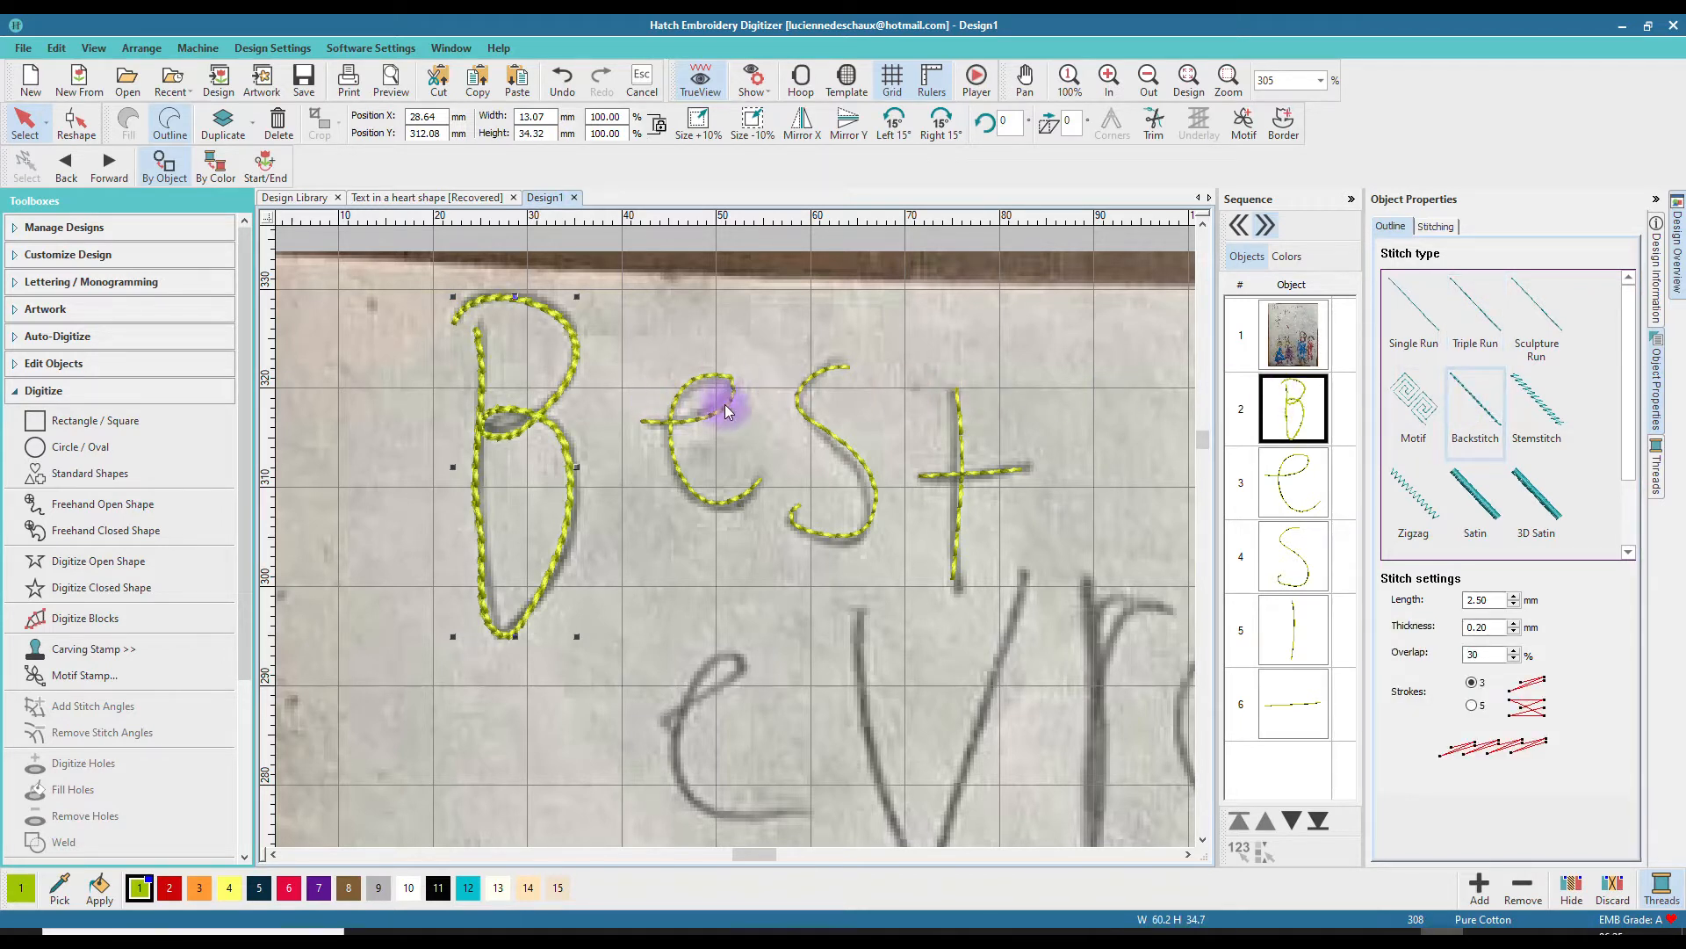
- Set the outline stitch type of the letters e, s and both strokes of the t to Backstitch
click(751, 409)
click(1475, 404)
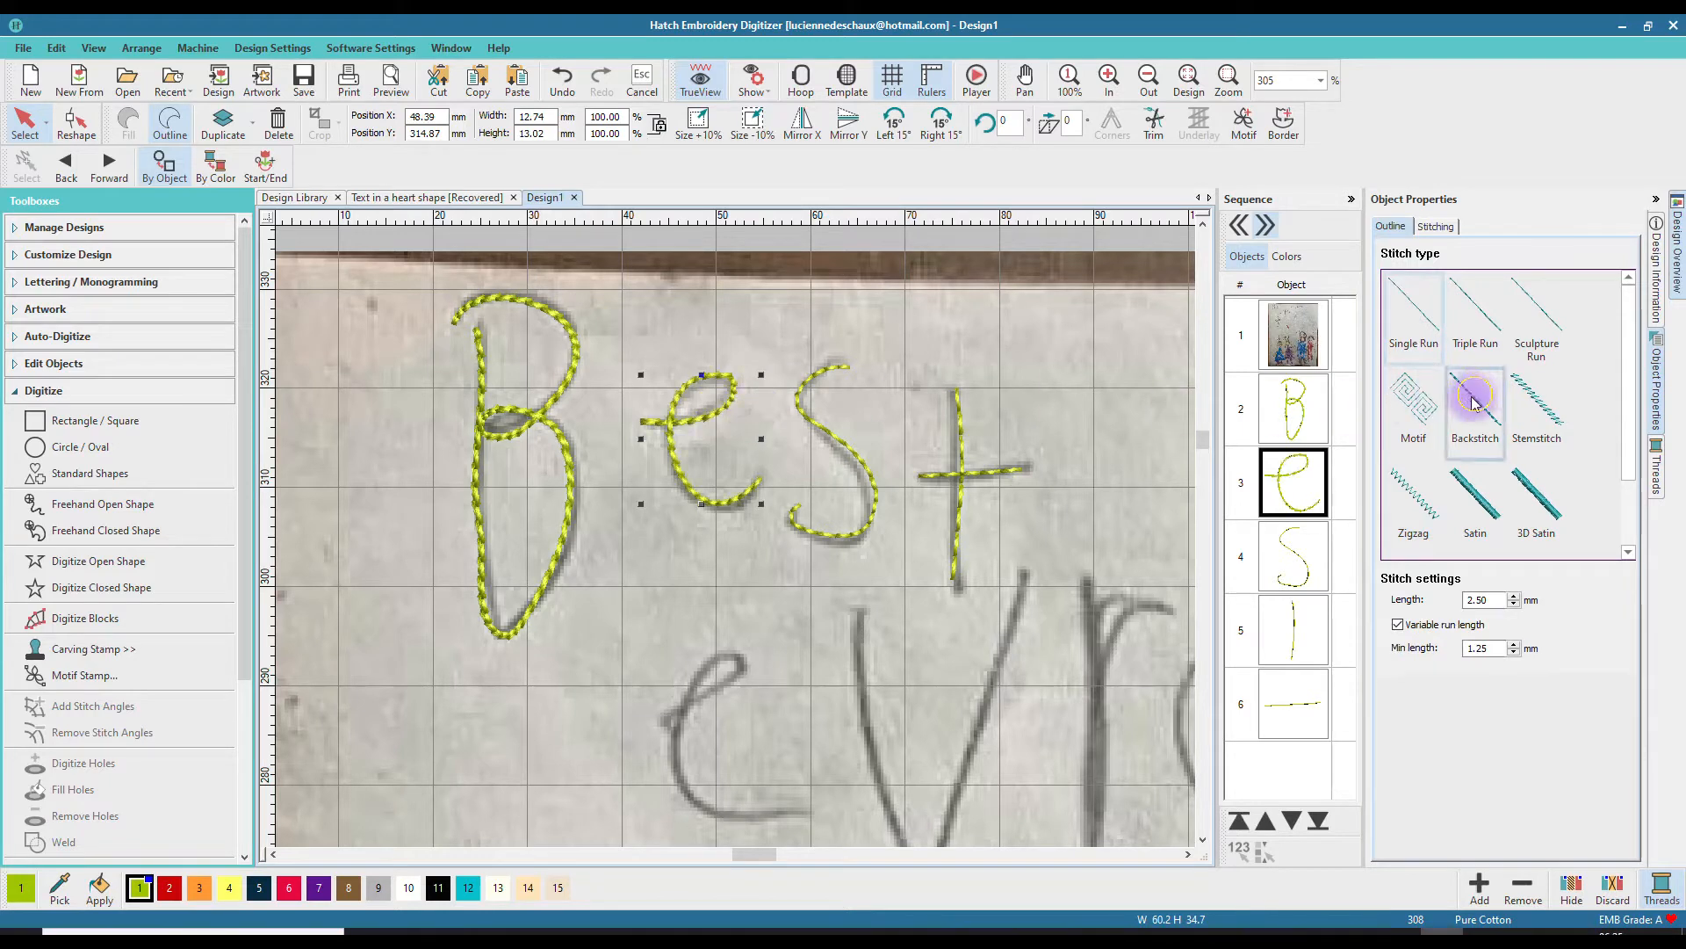
click(1475, 405)
click(1028, 463)
click(1476, 405)
click(956, 417)
click(1537, 411)
click(1475, 406)
- Trace the first letter e of "evra" with the Freehand Open Shape tool, using Backstitch as the outline stitch
scroll(715, 535, down, 3)
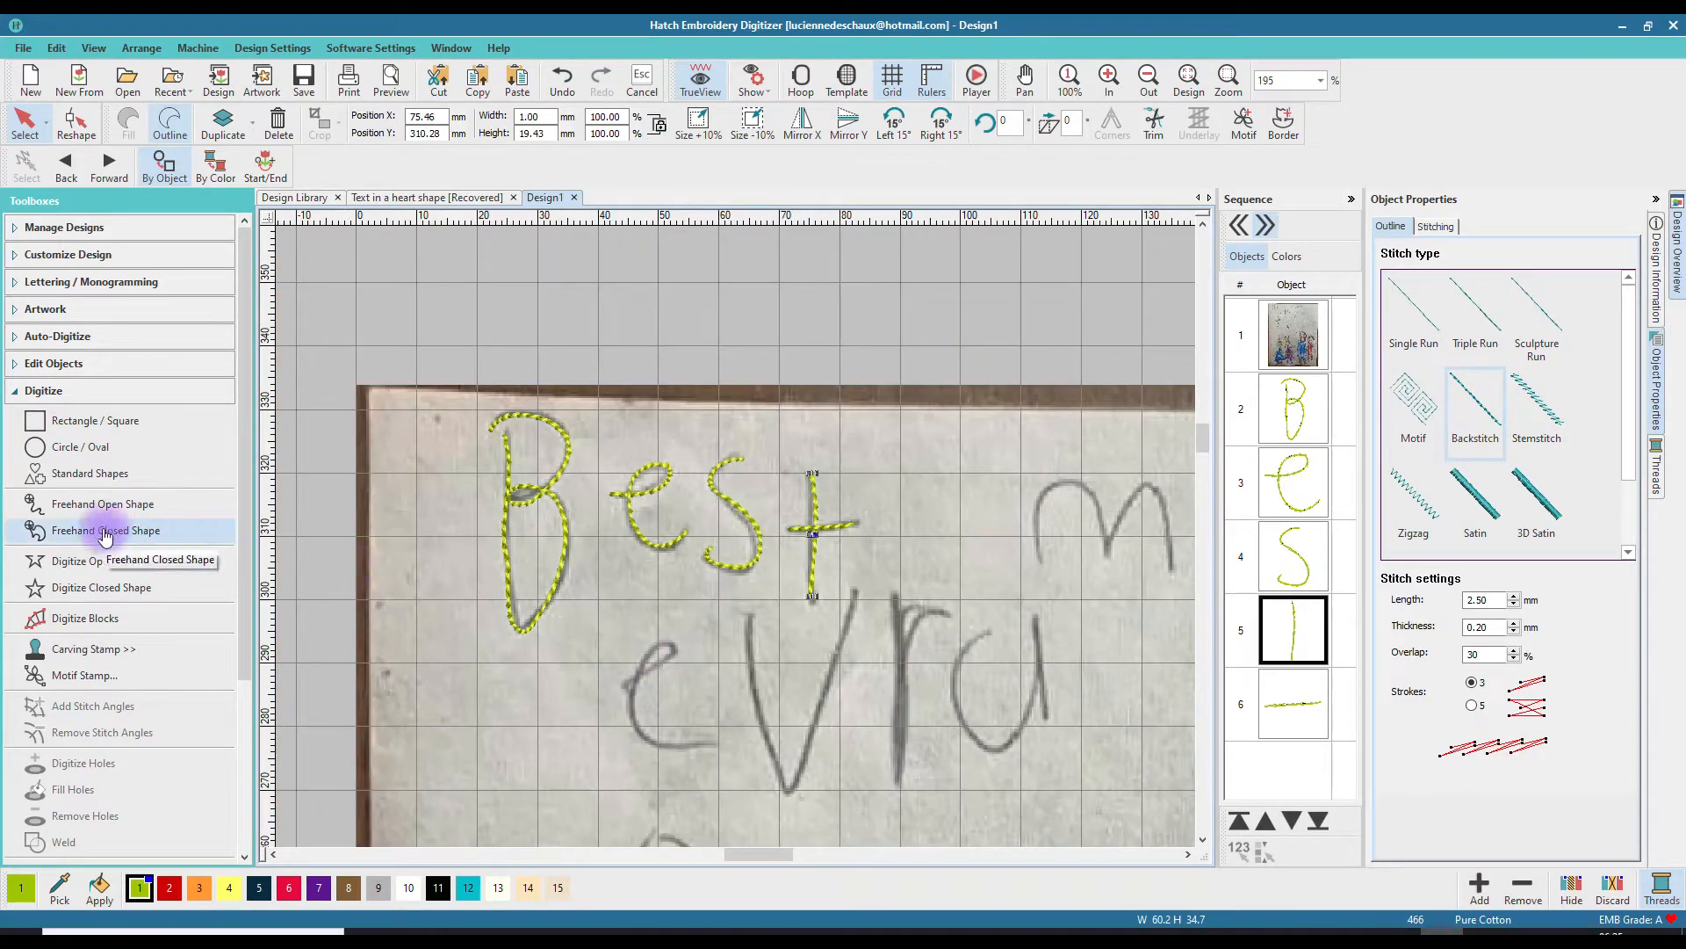
click(110, 503)
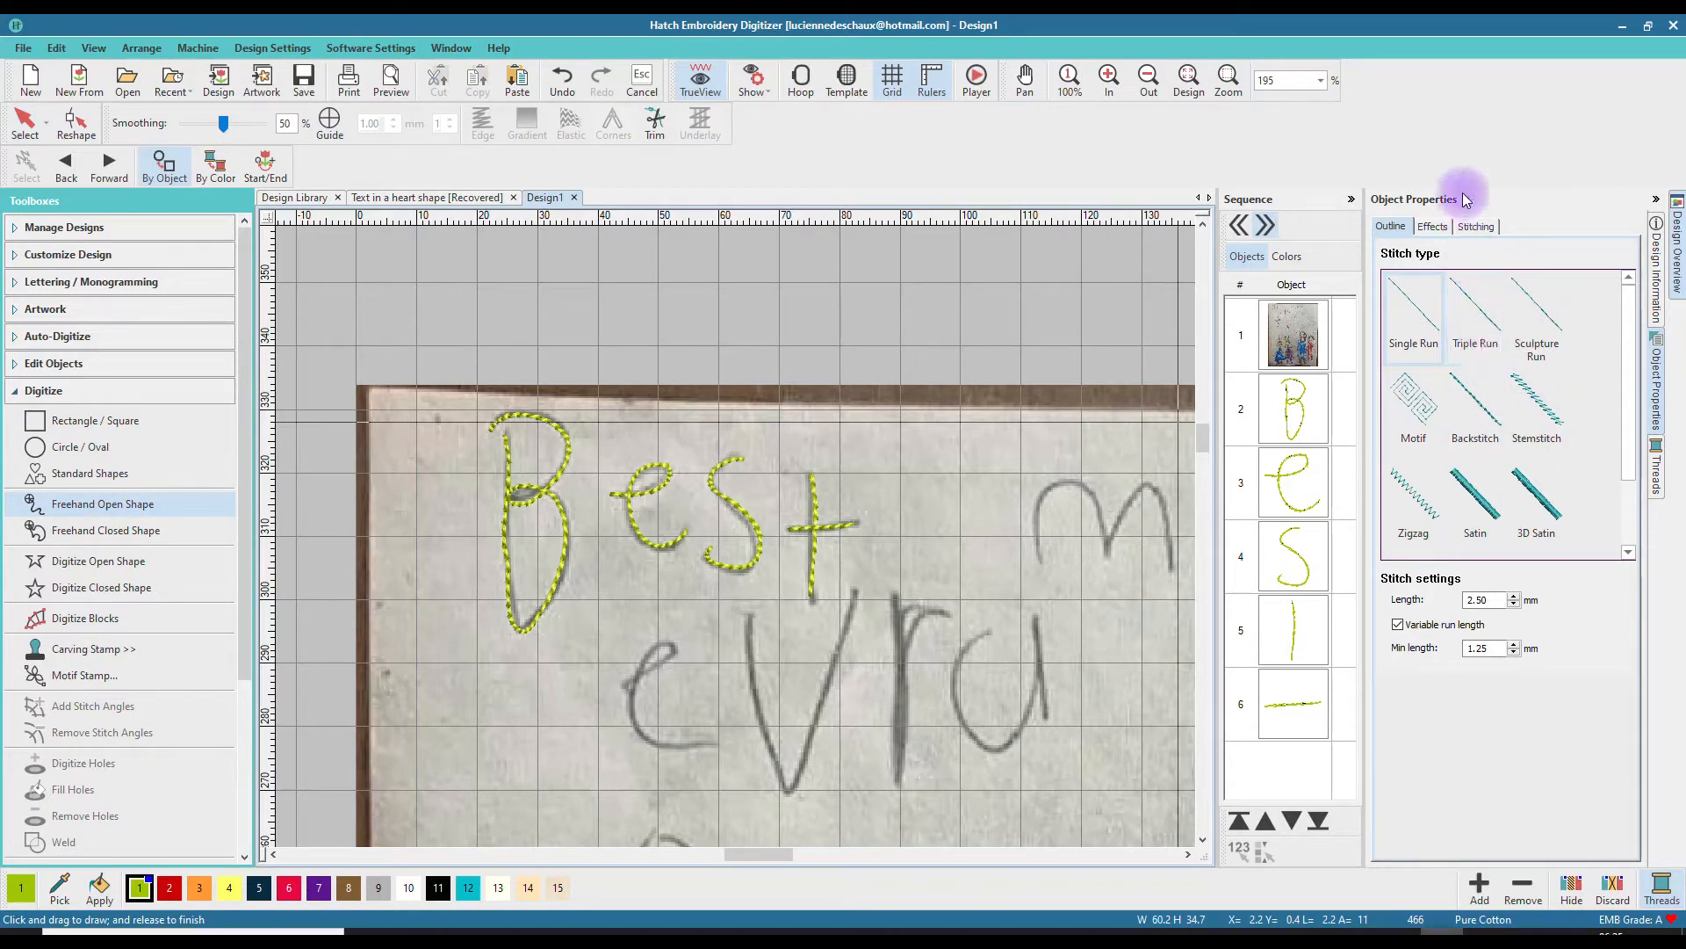
click(1476, 406)
mouse_move(617, 683)
mouse_down()
mouse_move(672, 650)
mouse_move(648, 656)
mouse_move(636, 707)
mouse_move(653, 748)
mouse_move(708, 741)
mouse_up()
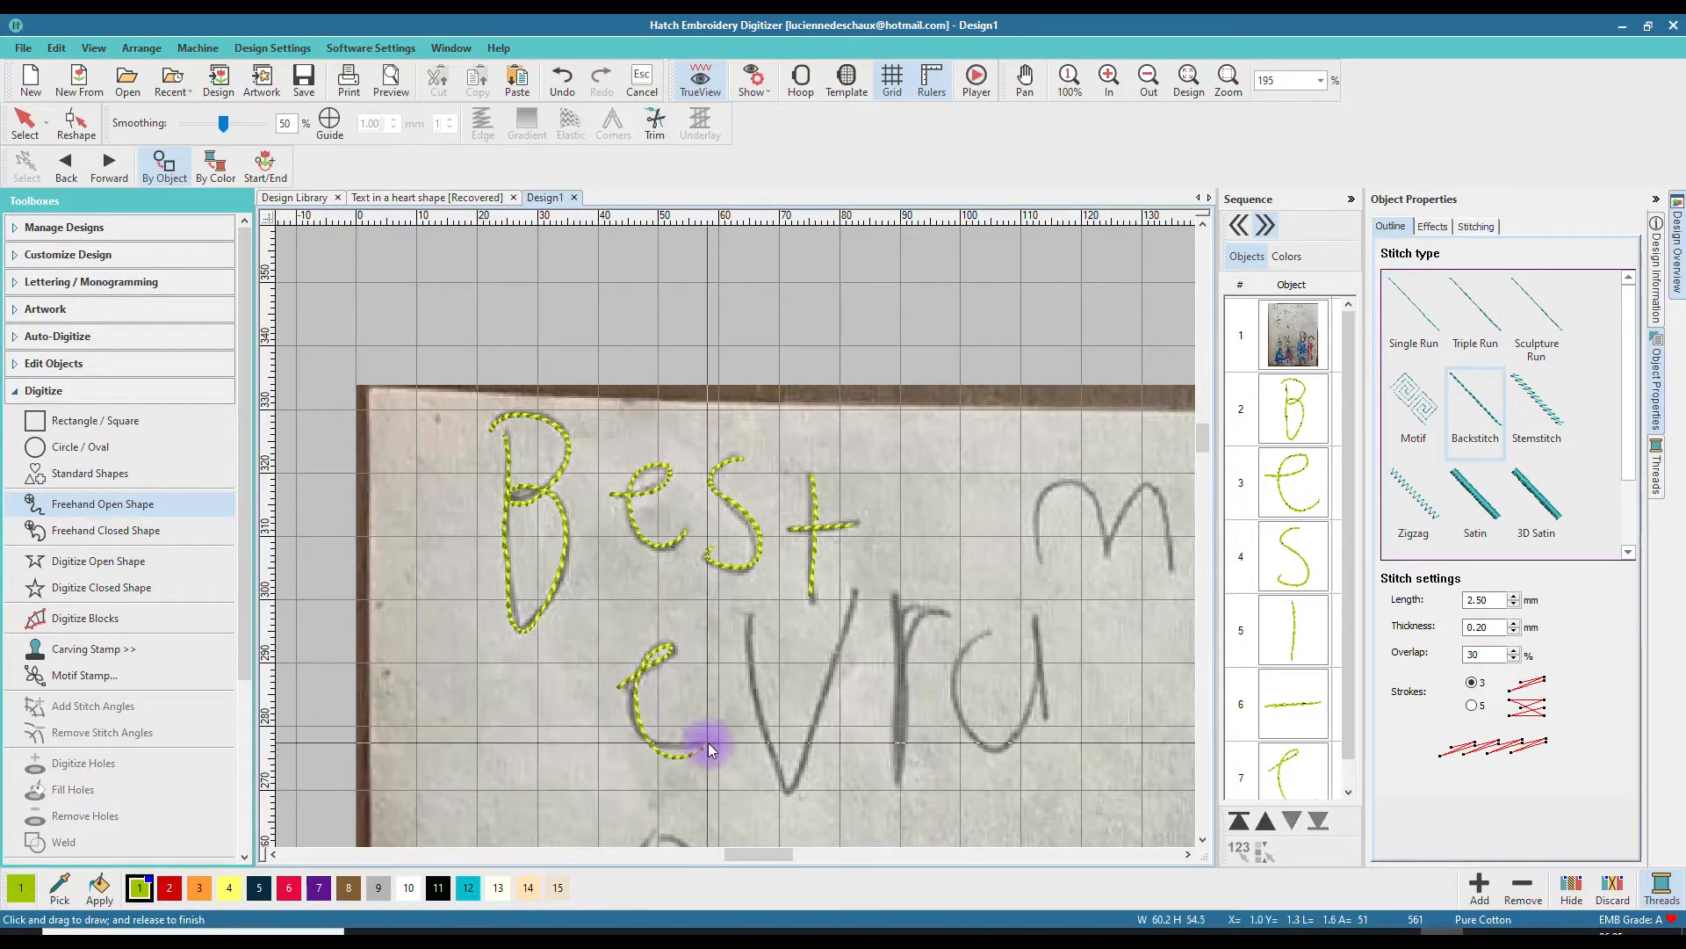
- Check the reshape points of the freehand letter B and delete that letter
click(16, 132)
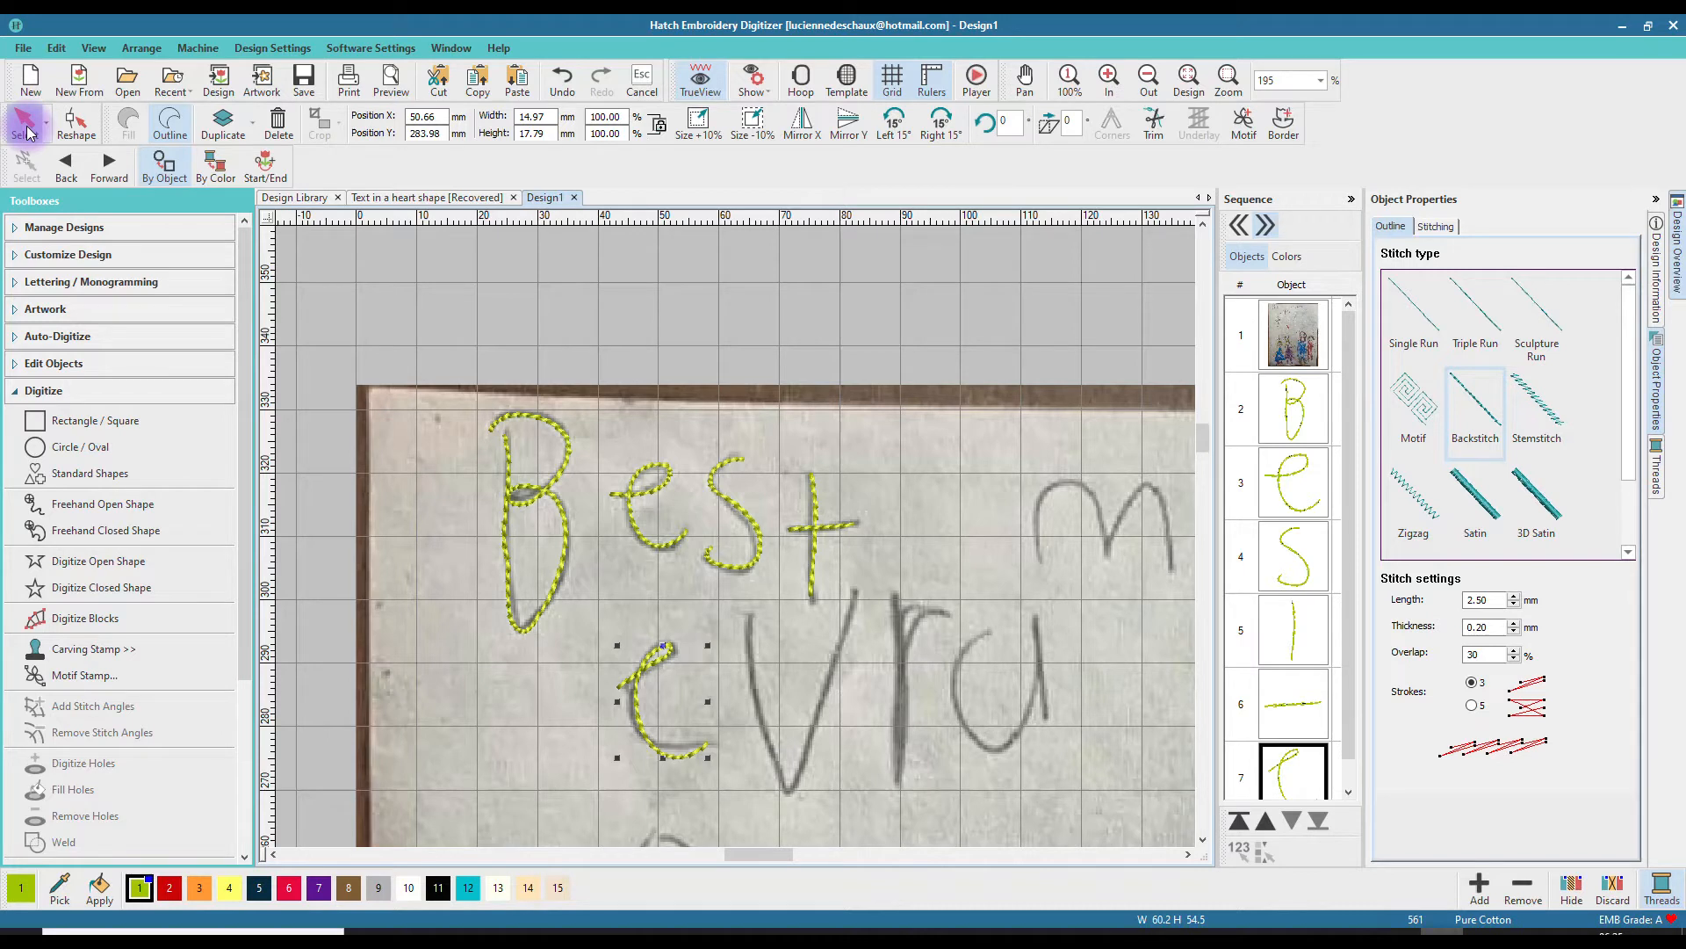
click(521, 420)
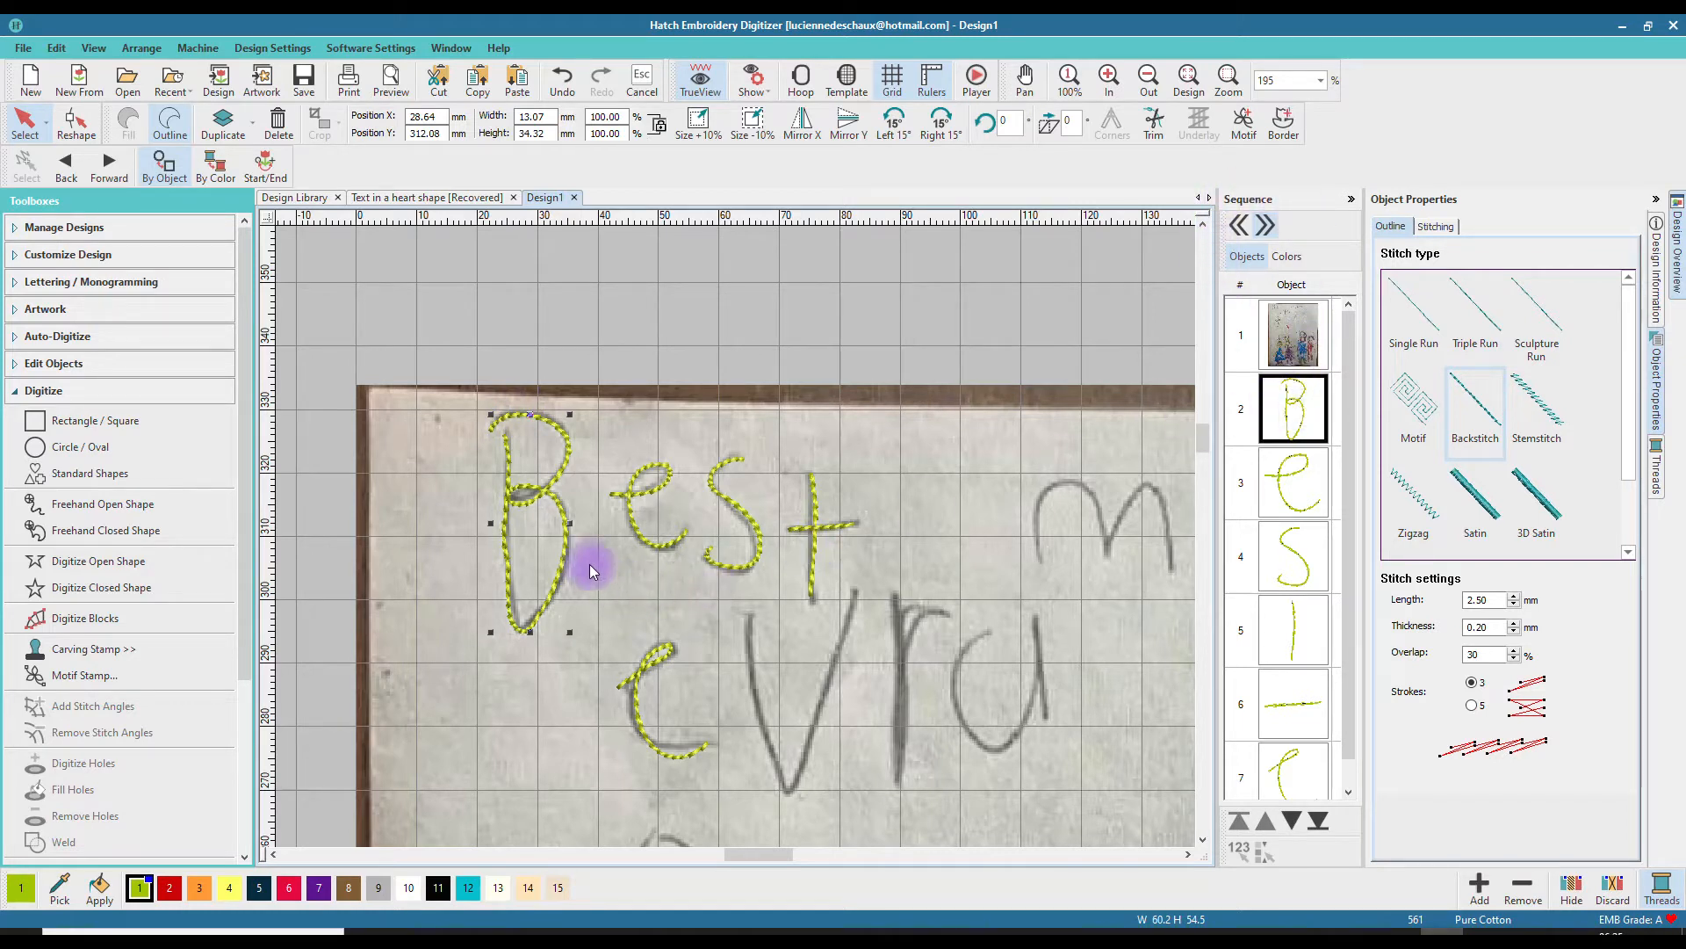
click(76, 127)
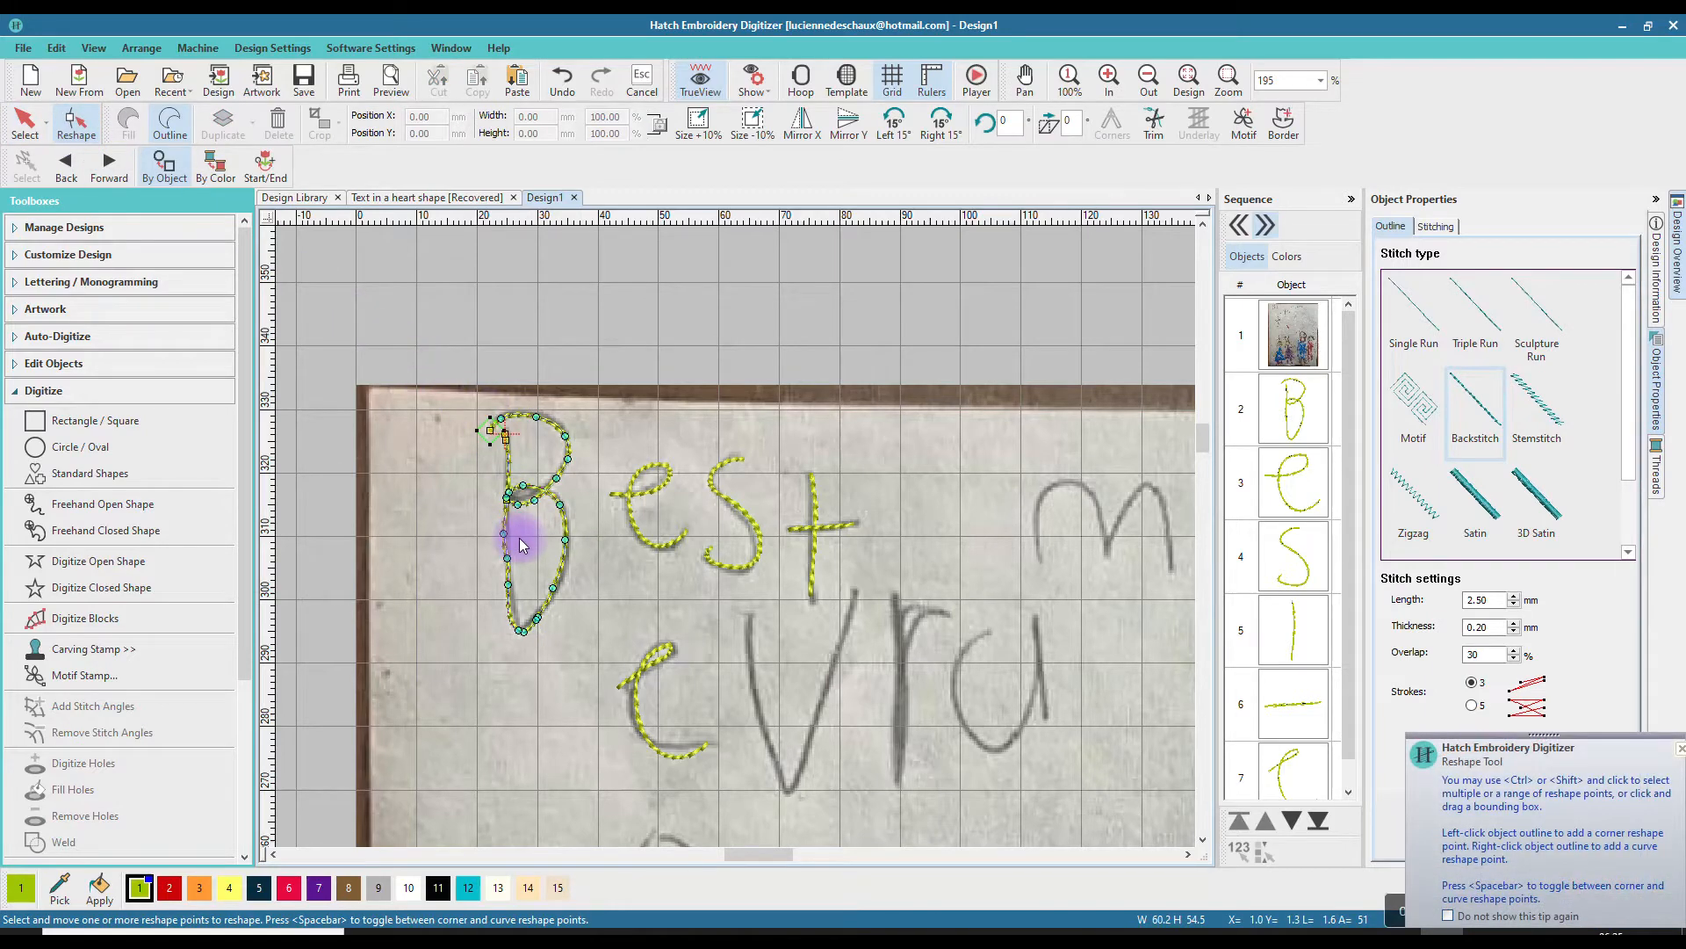
scroll(523, 537, up, 1)
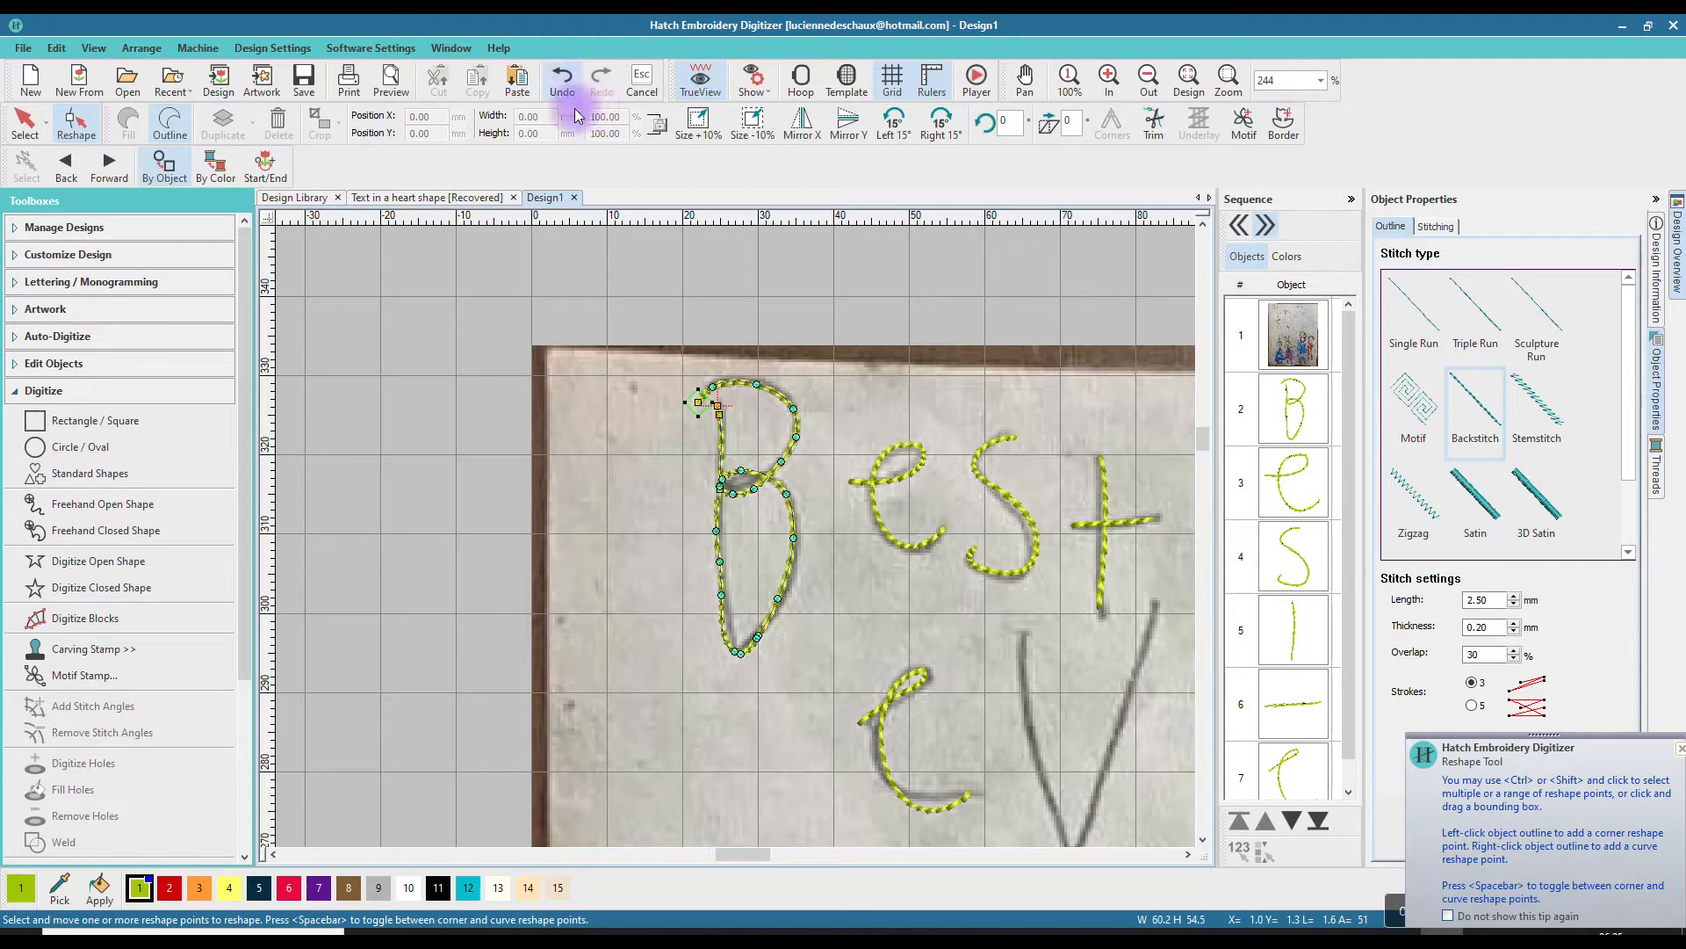
click(27, 134)
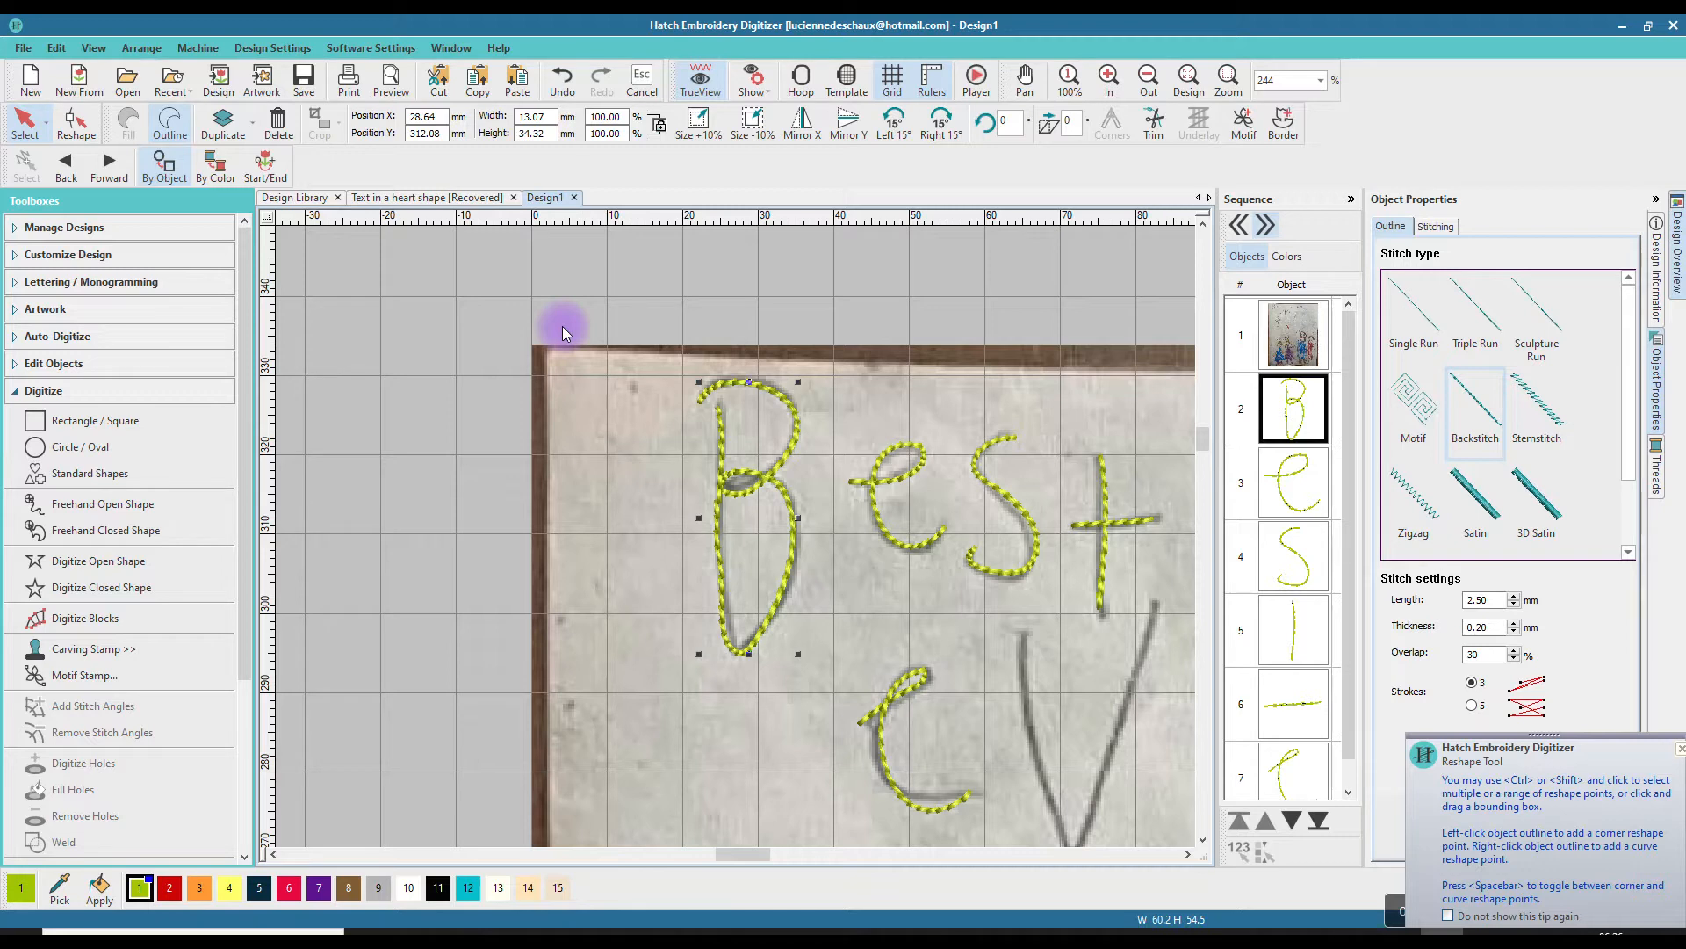
key(Delete)
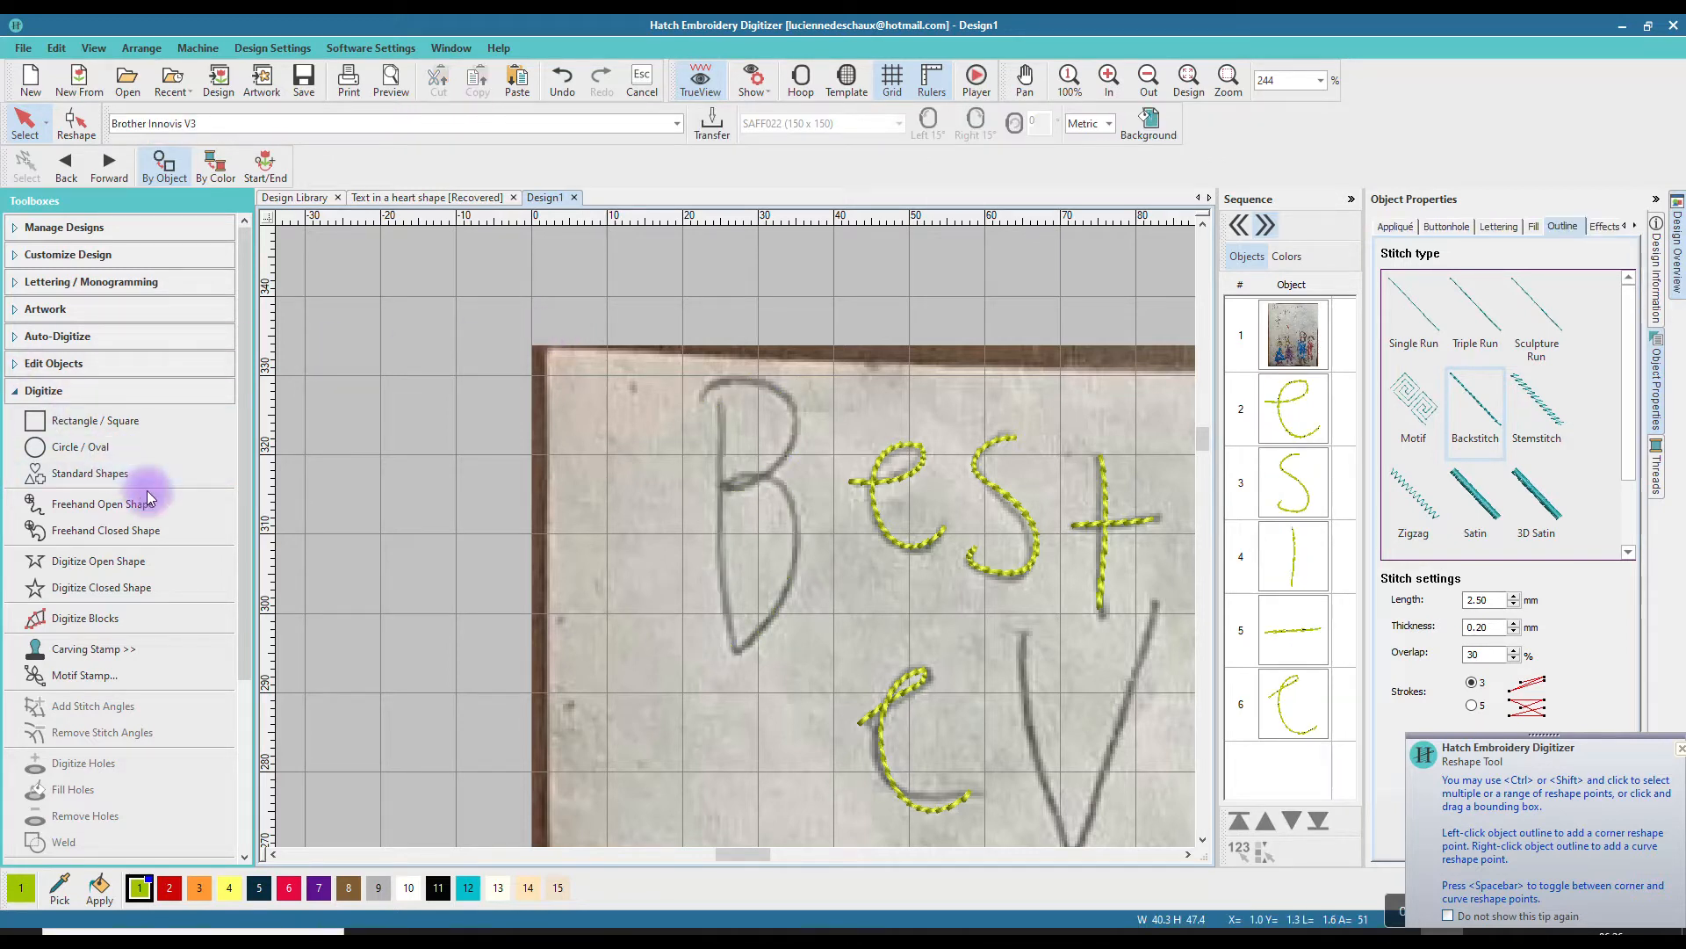
- Retrace the letter B point by point with the Digitize Open Shape tool, following its curves and the corner at its base
click(100, 567)
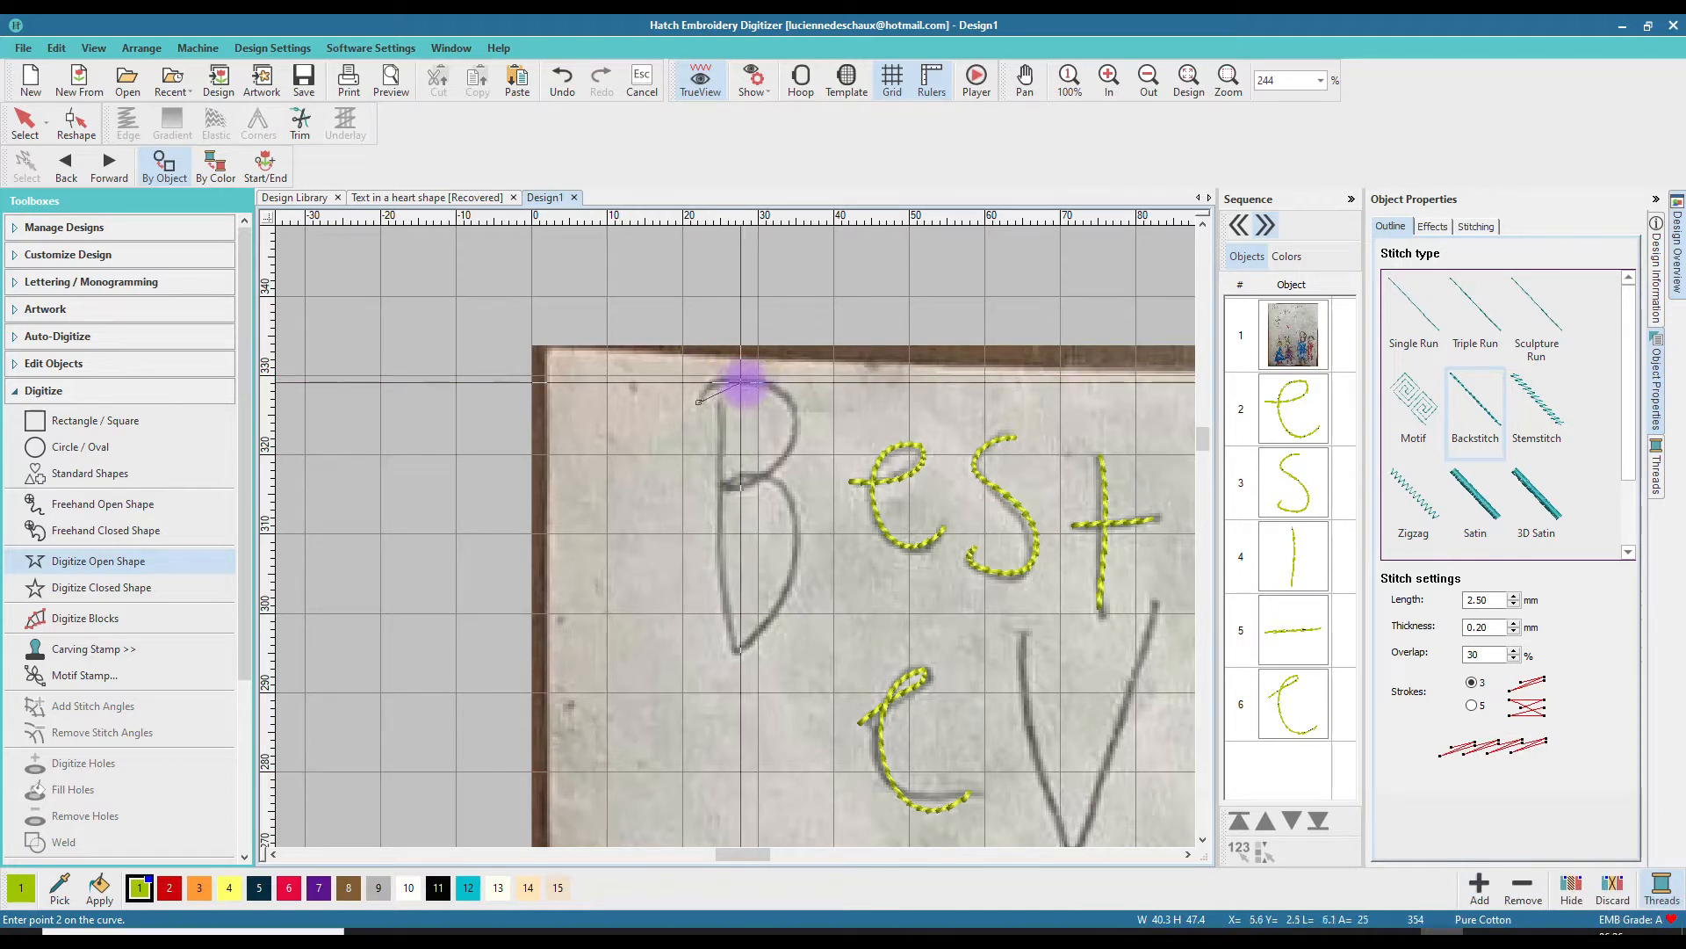
click(735, 381)
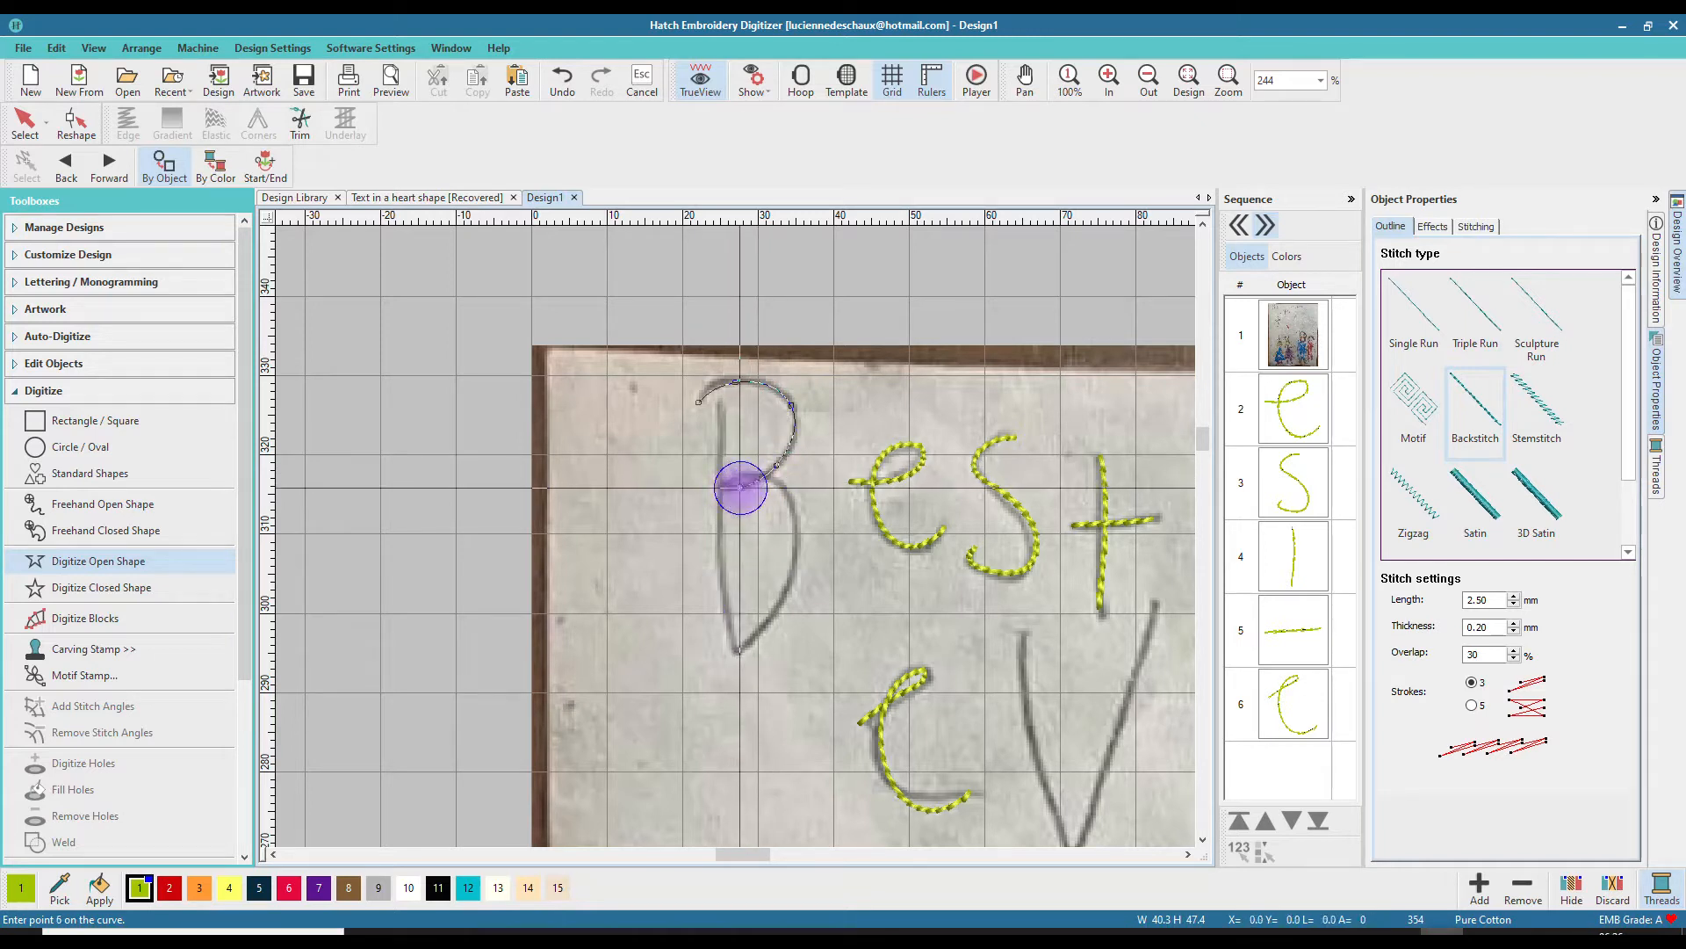
click(719, 486)
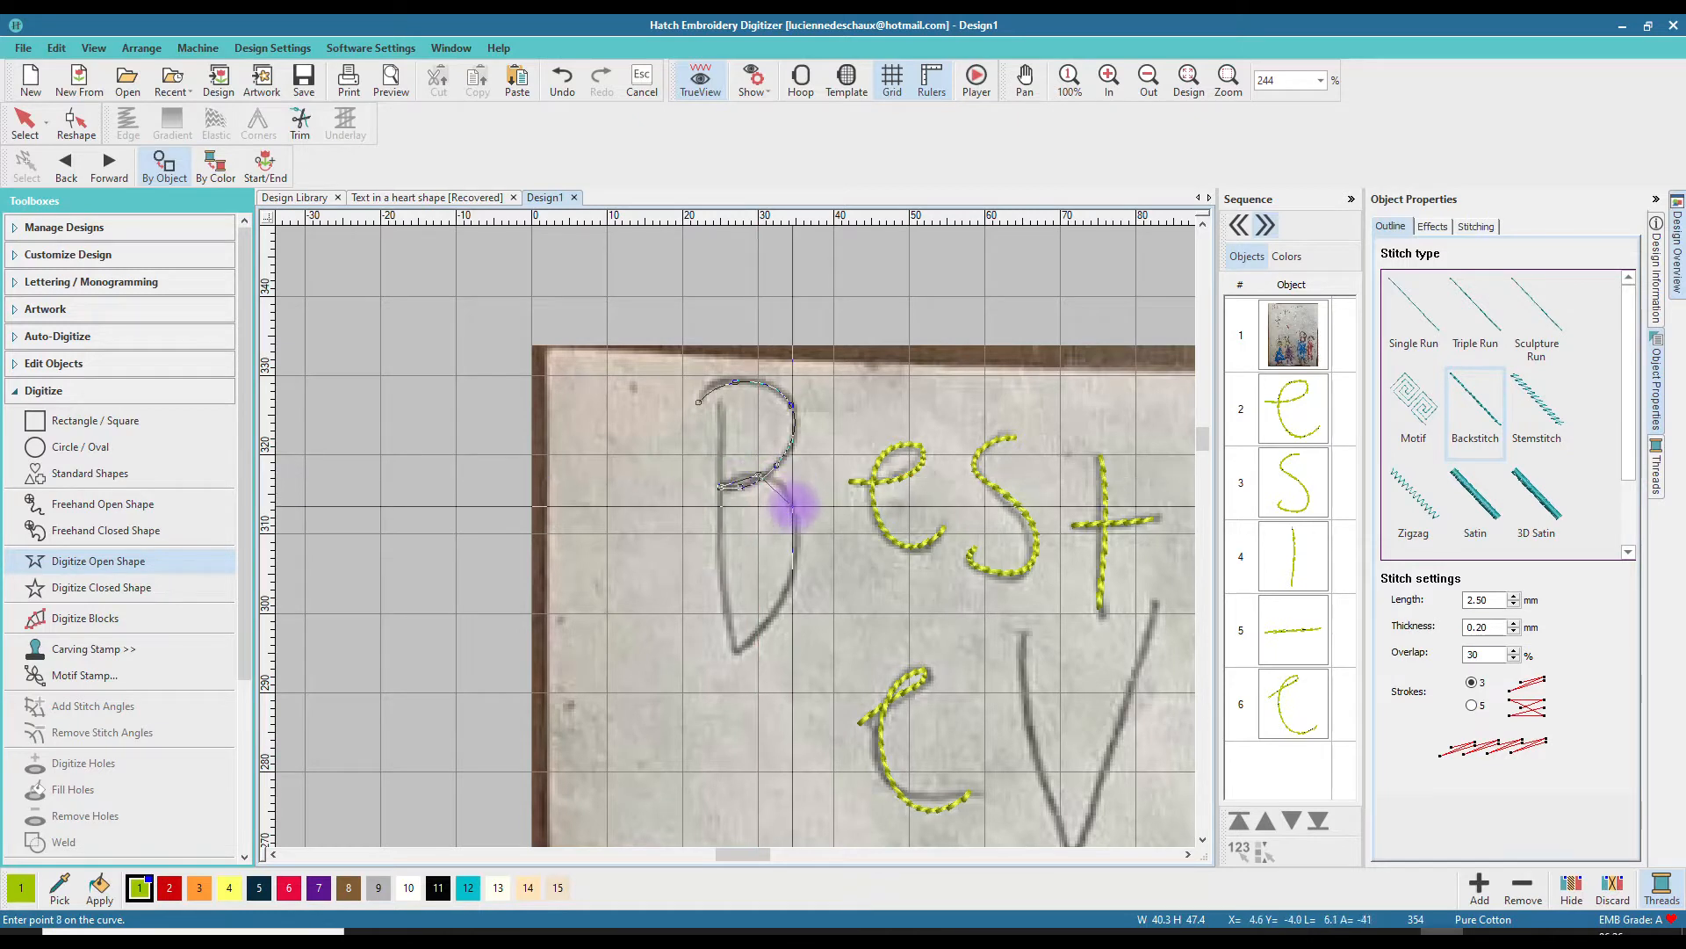
click(793, 507)
click(784, 601)
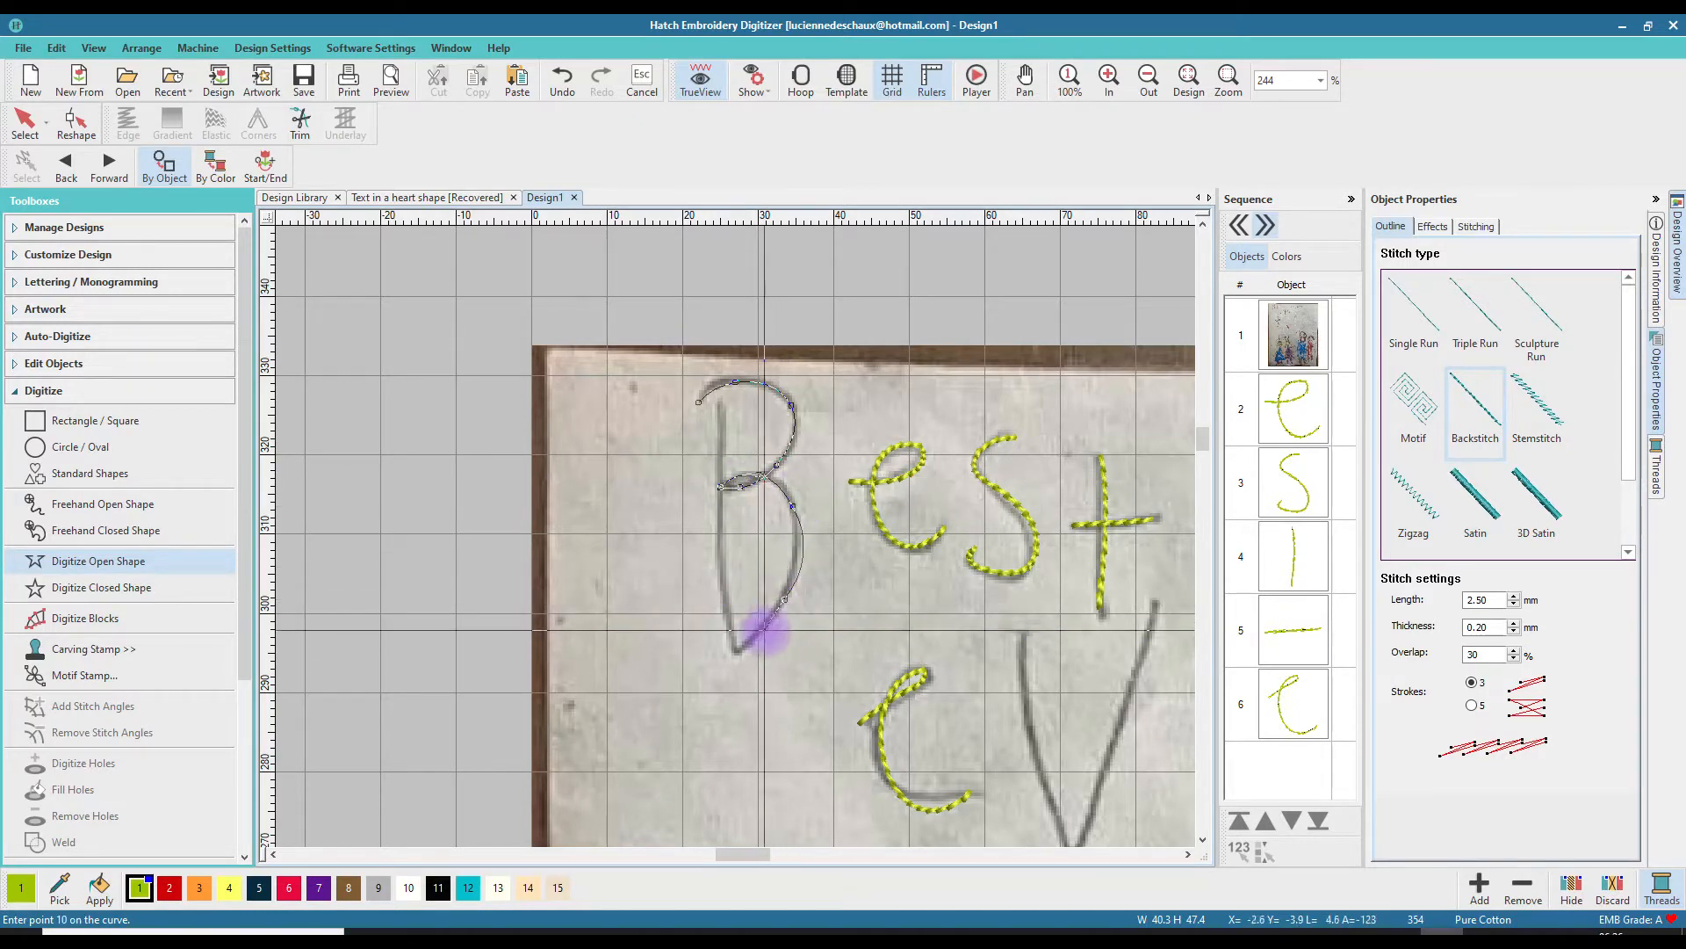
click(736, 654)
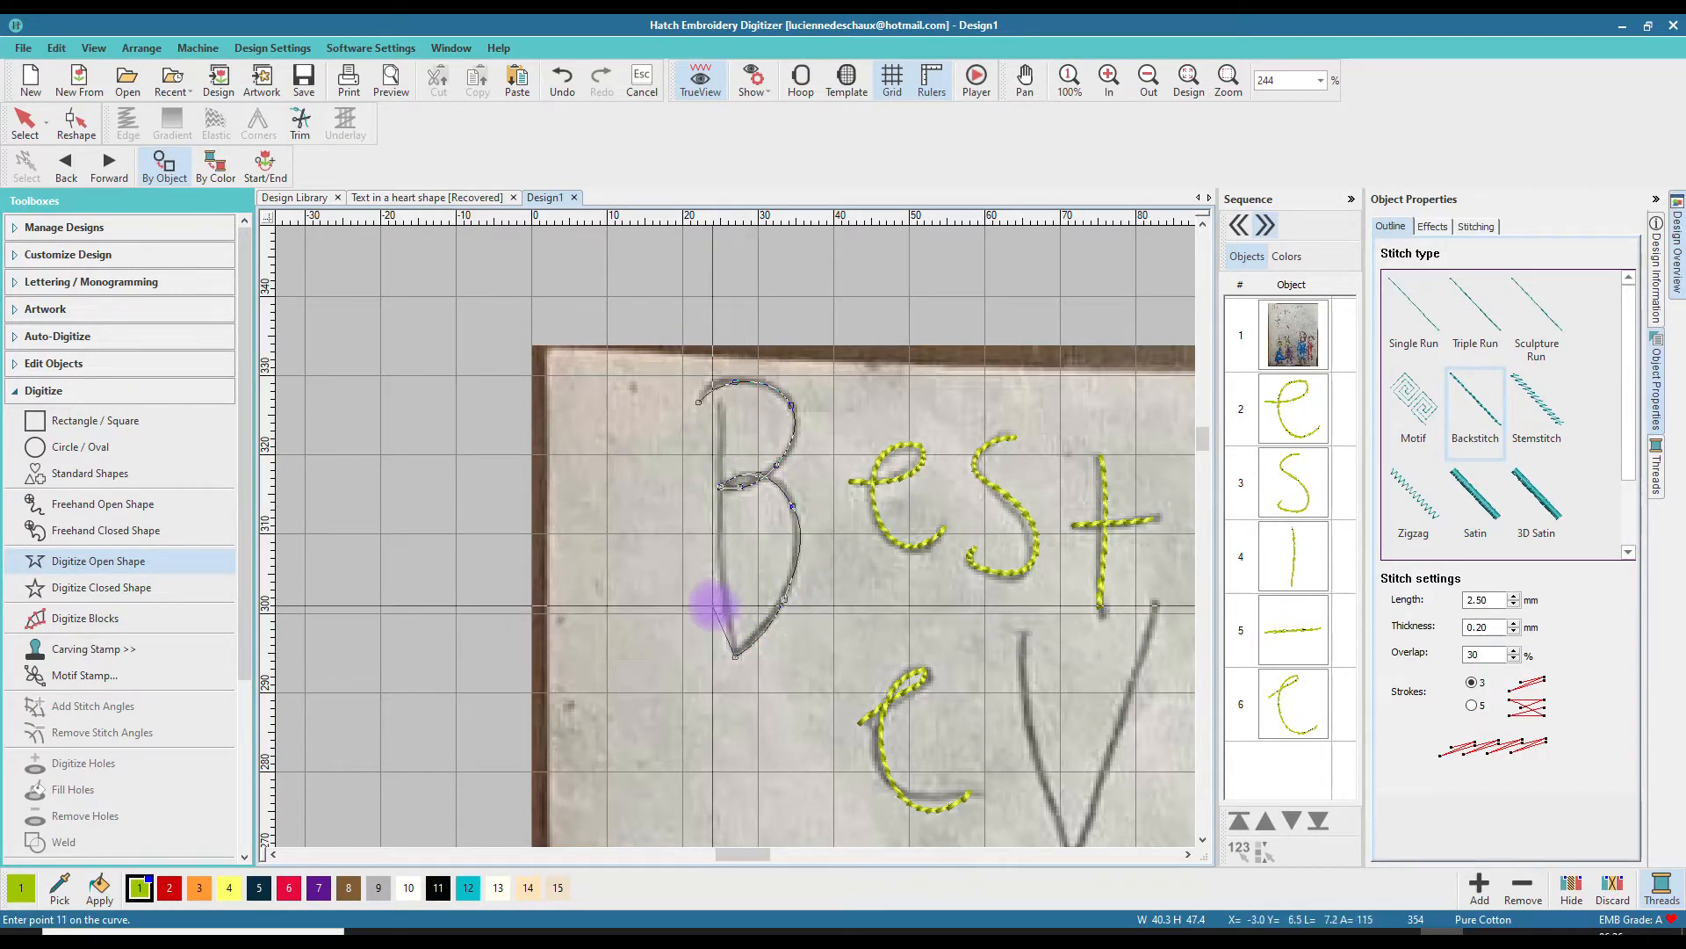
click(721, 570)
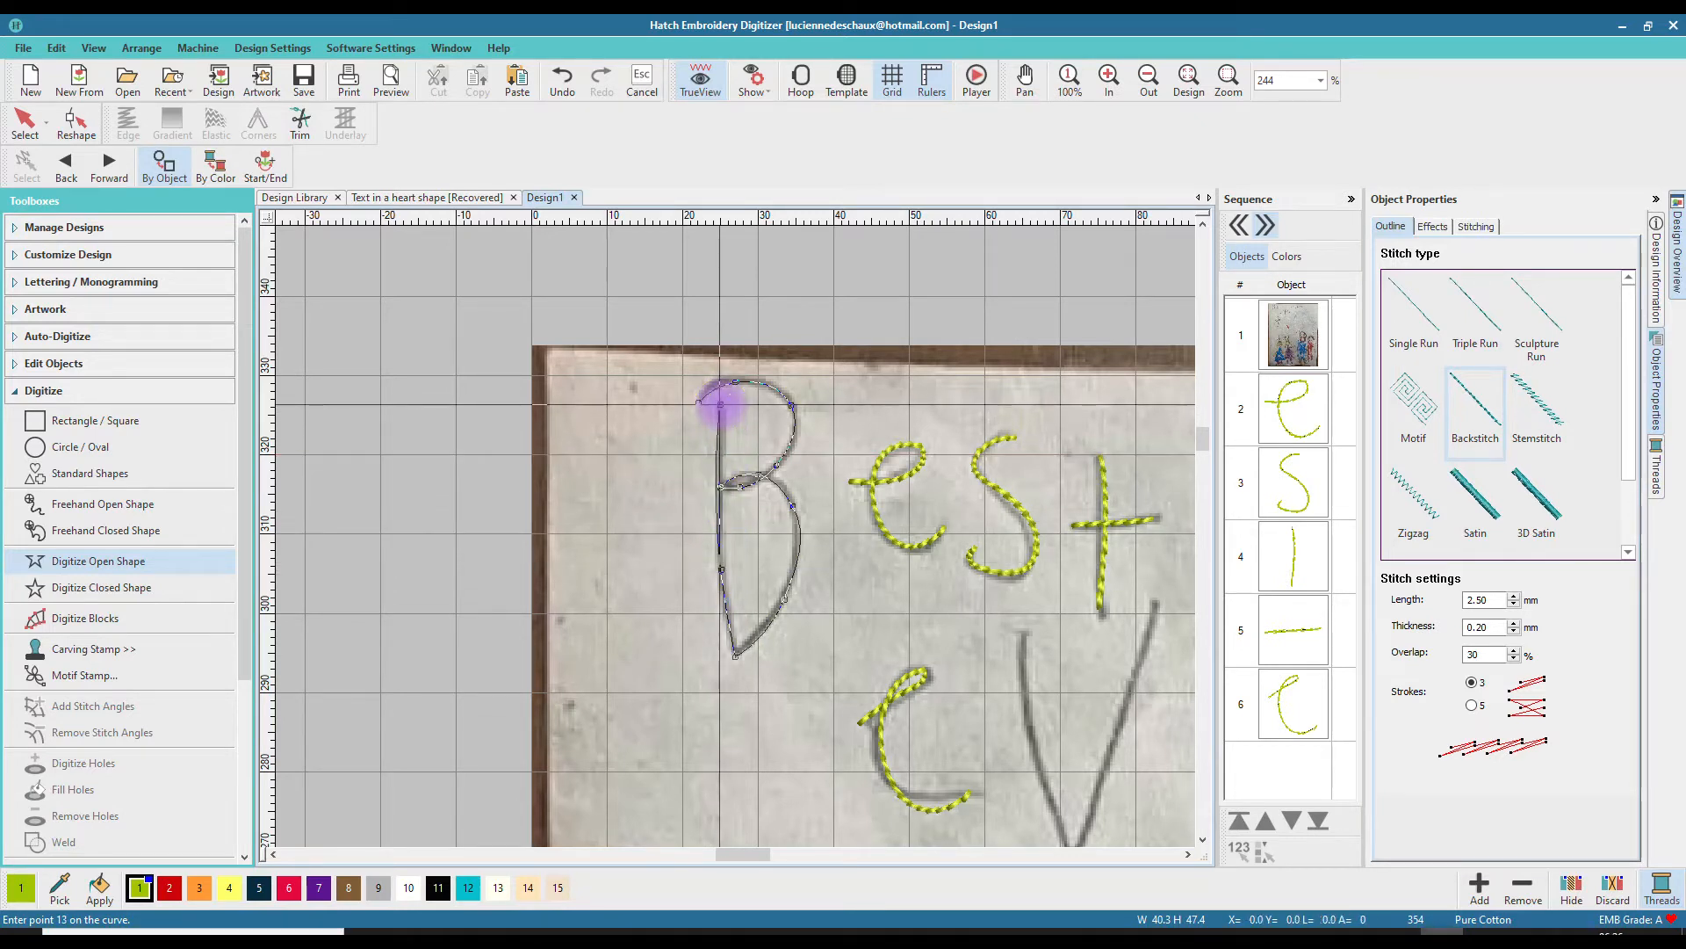
key(Return)
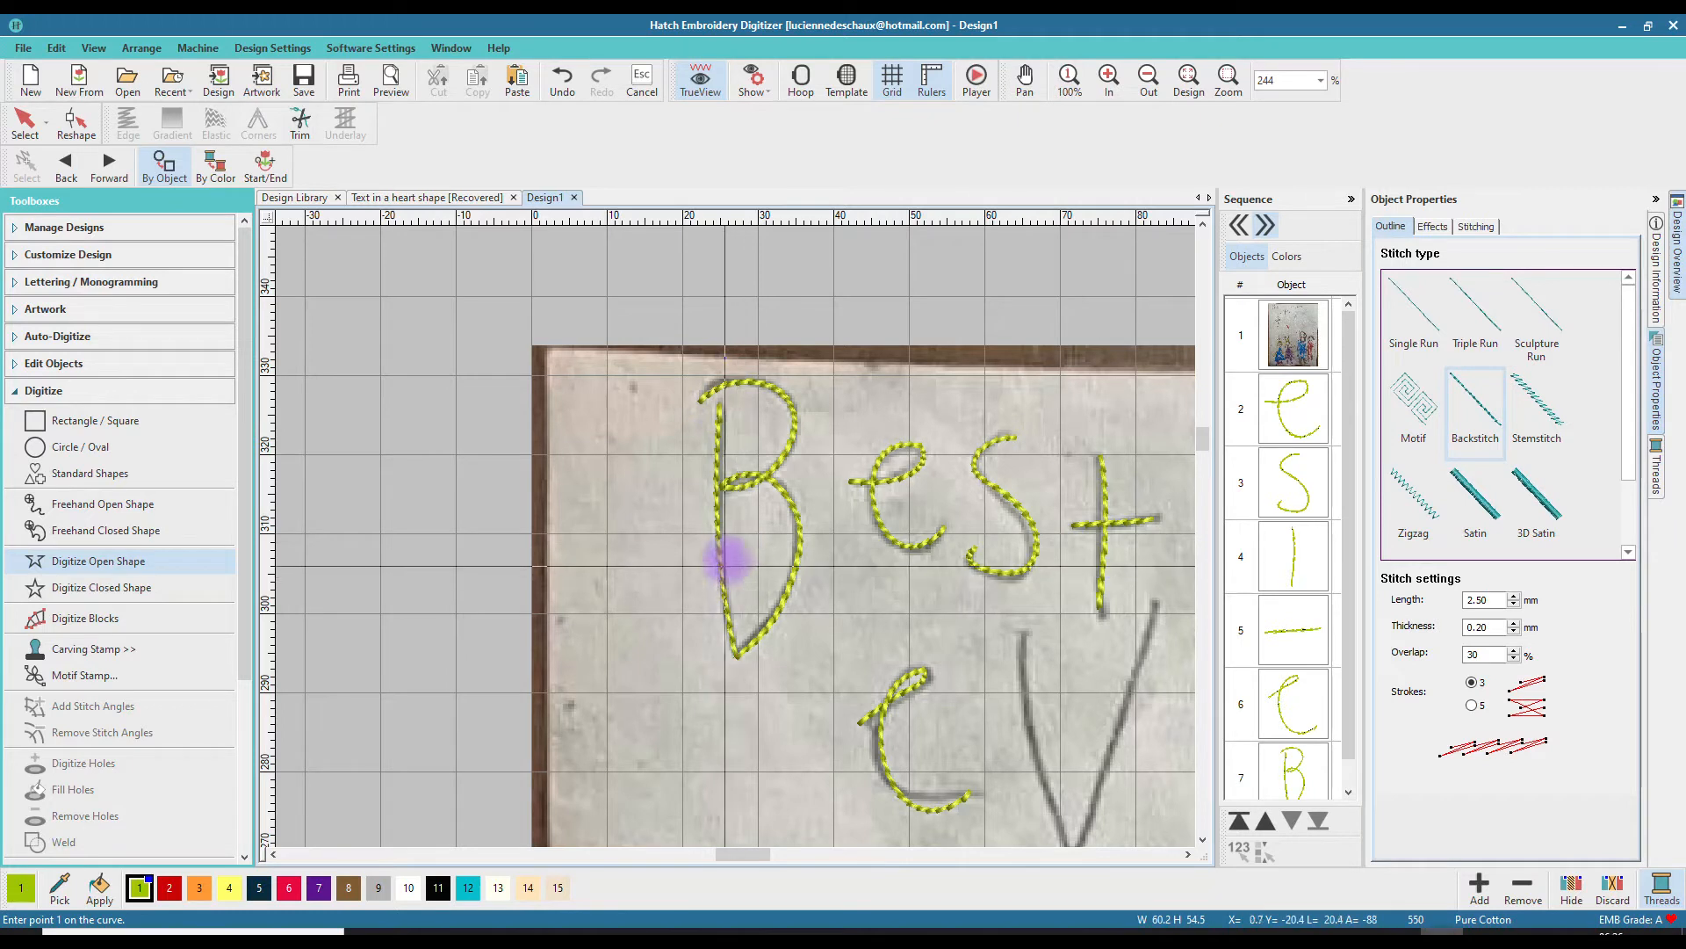
- Display the reshape points of the redrawn letter B and dismiss the Reshape Tool tip
click(25, 128)
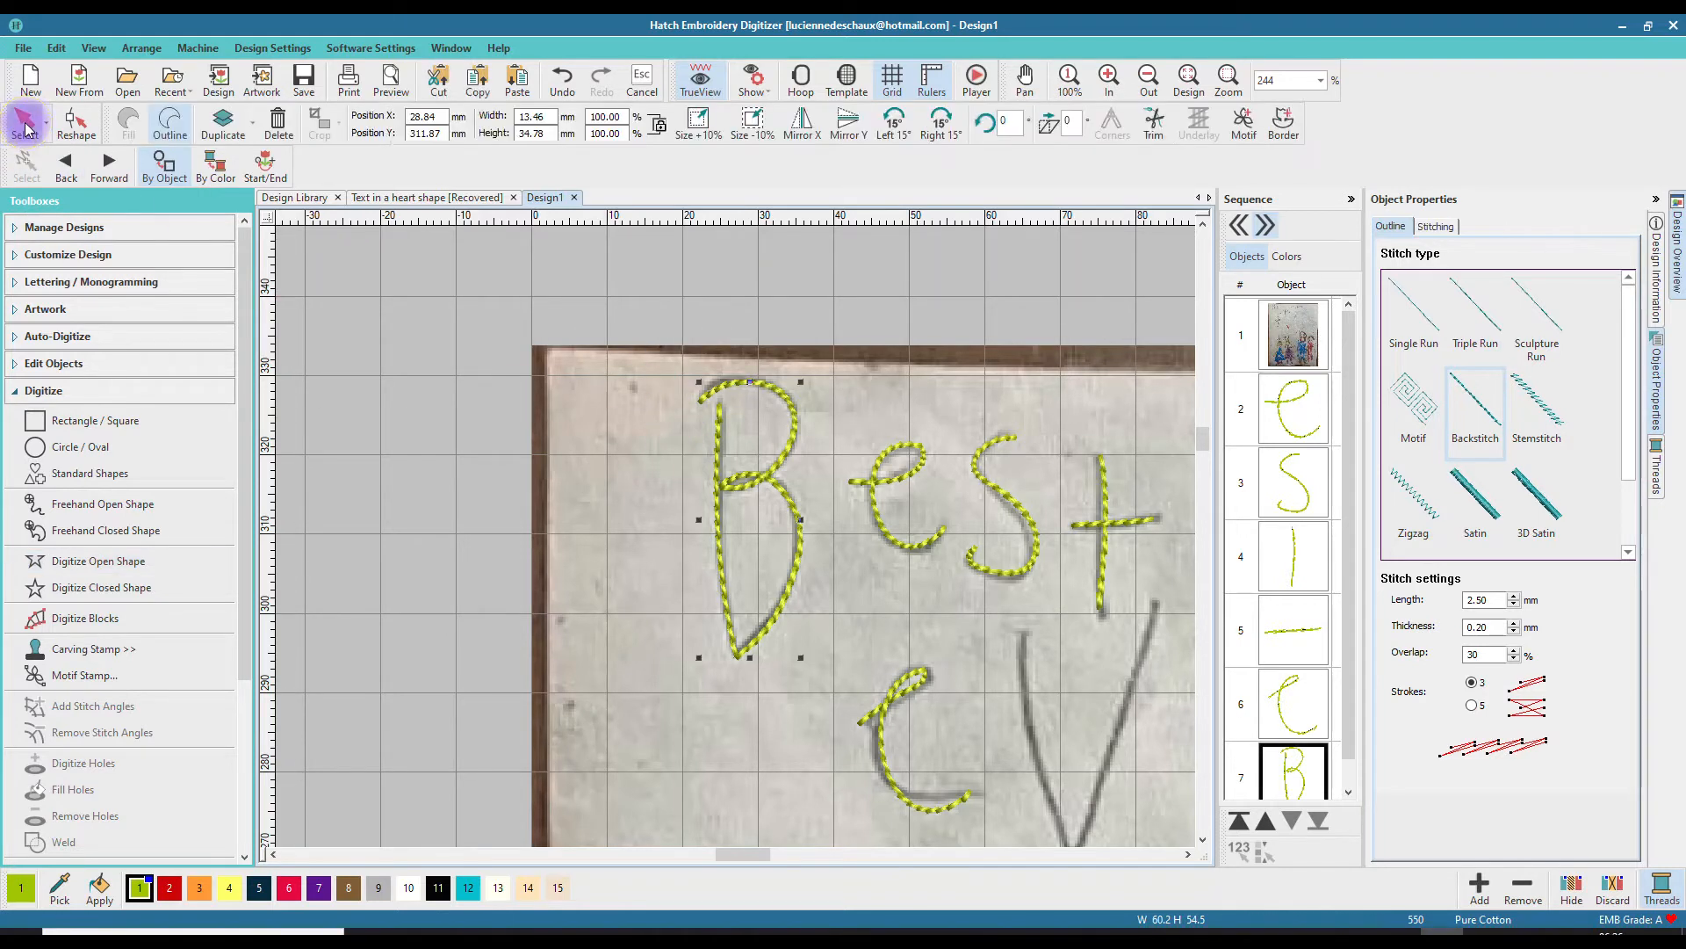
click(78, 130)
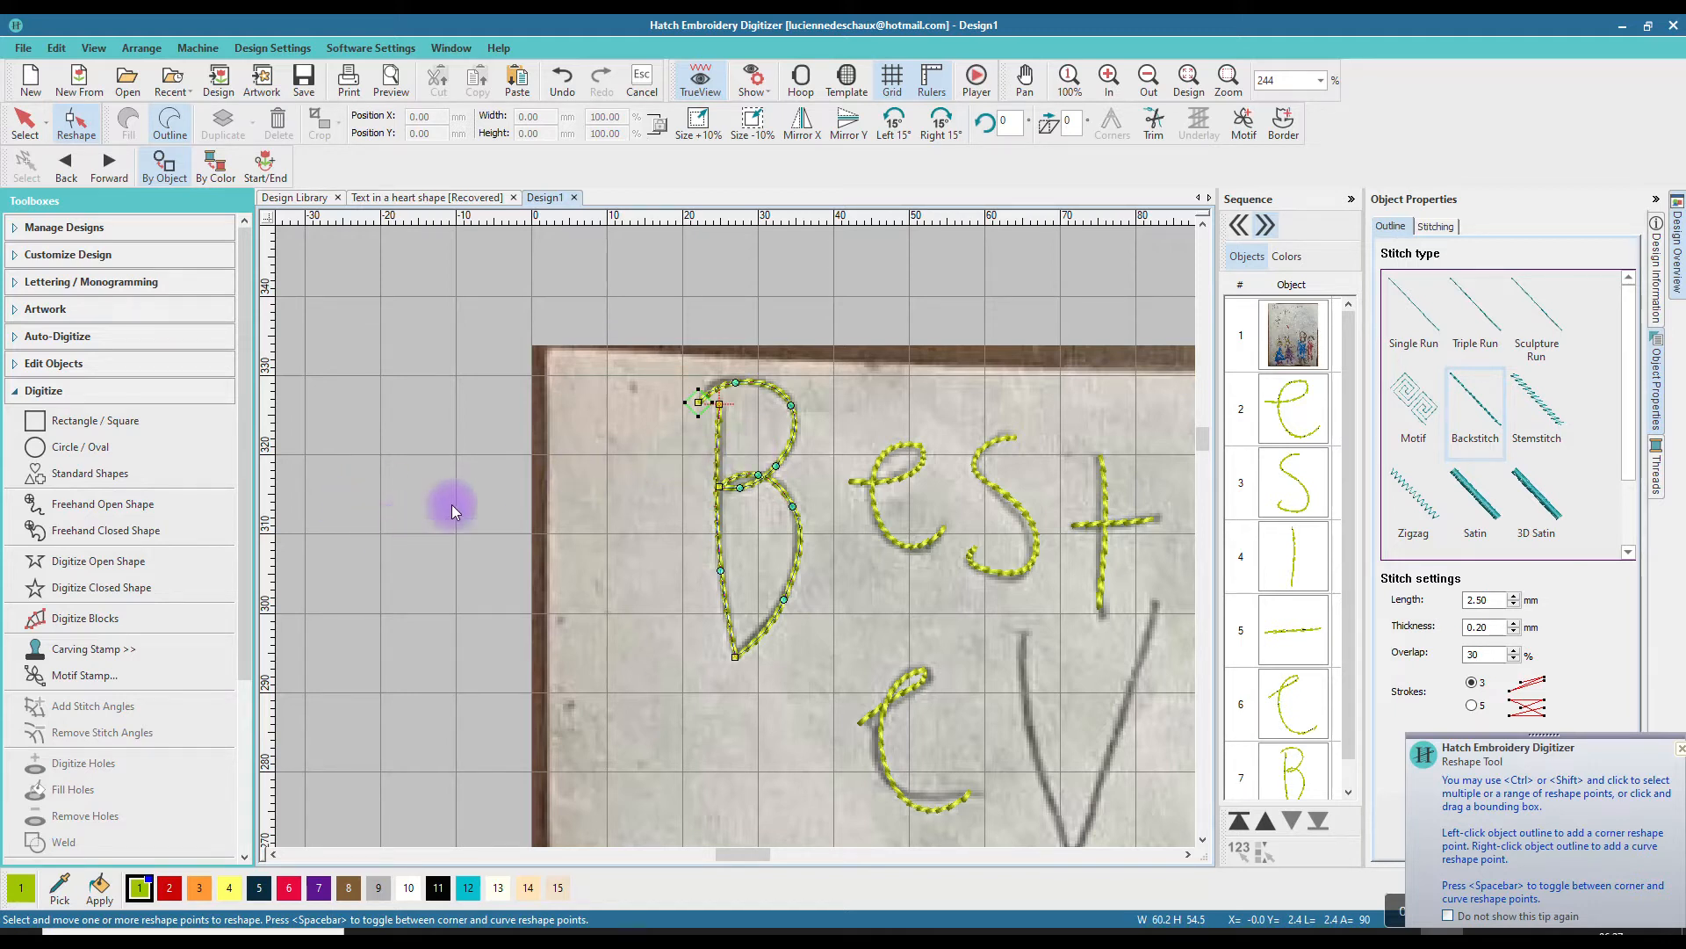
scroll(778, 561, down, 2)
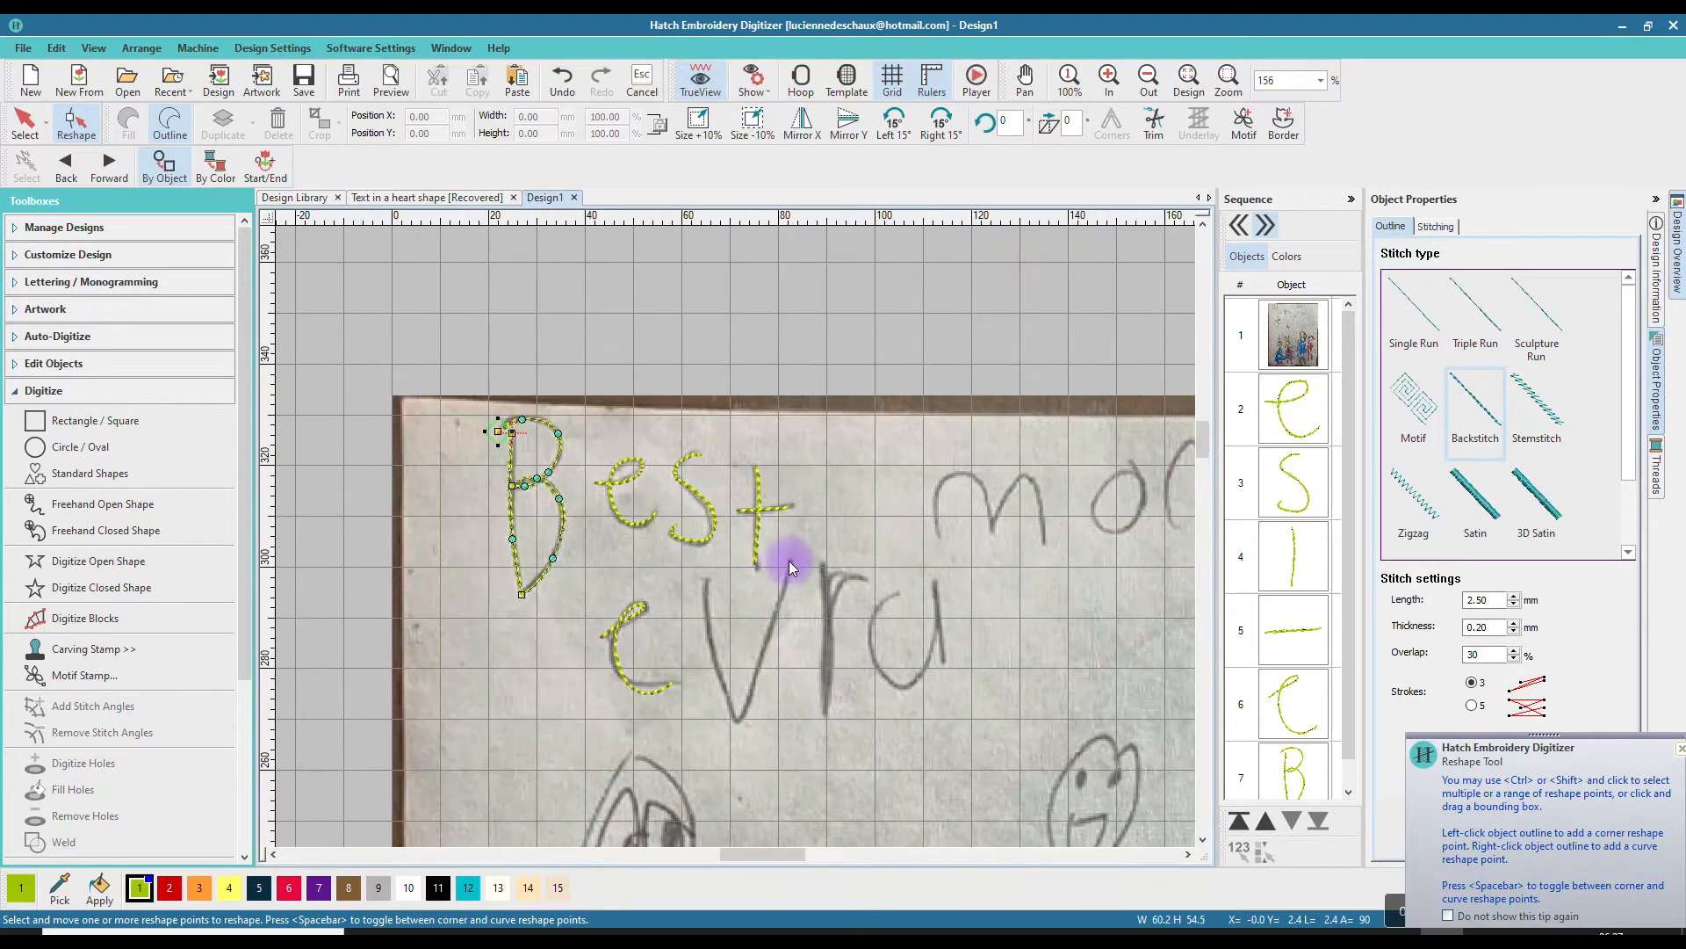
click(1680, 747)
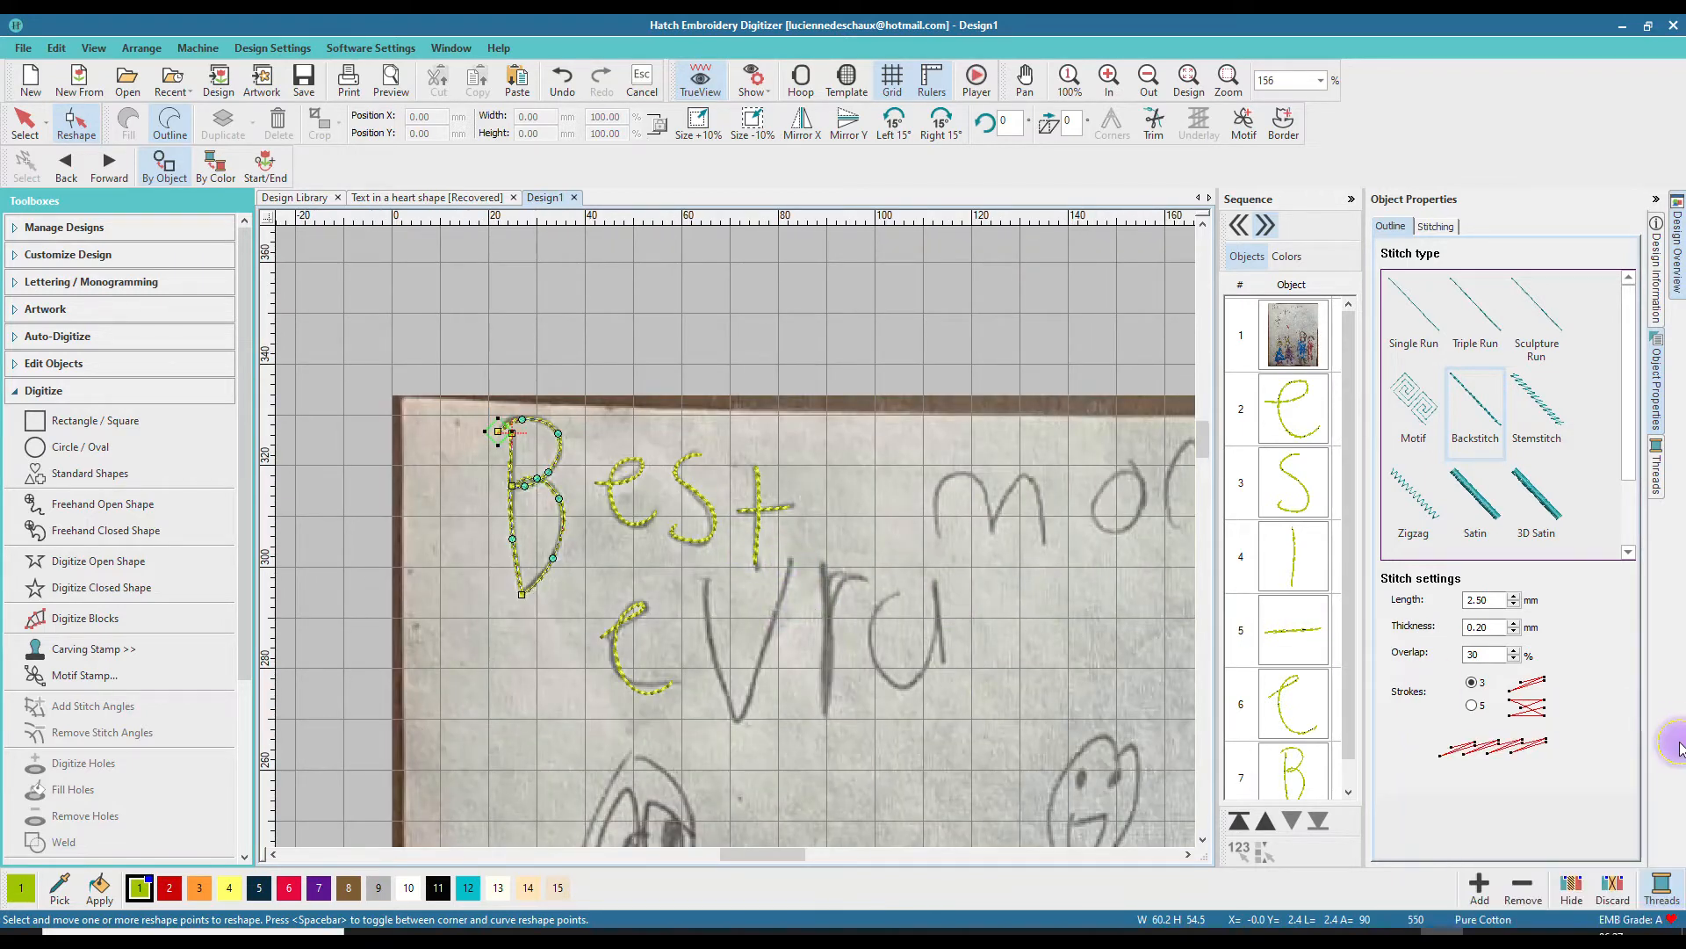
click(1591, 917)
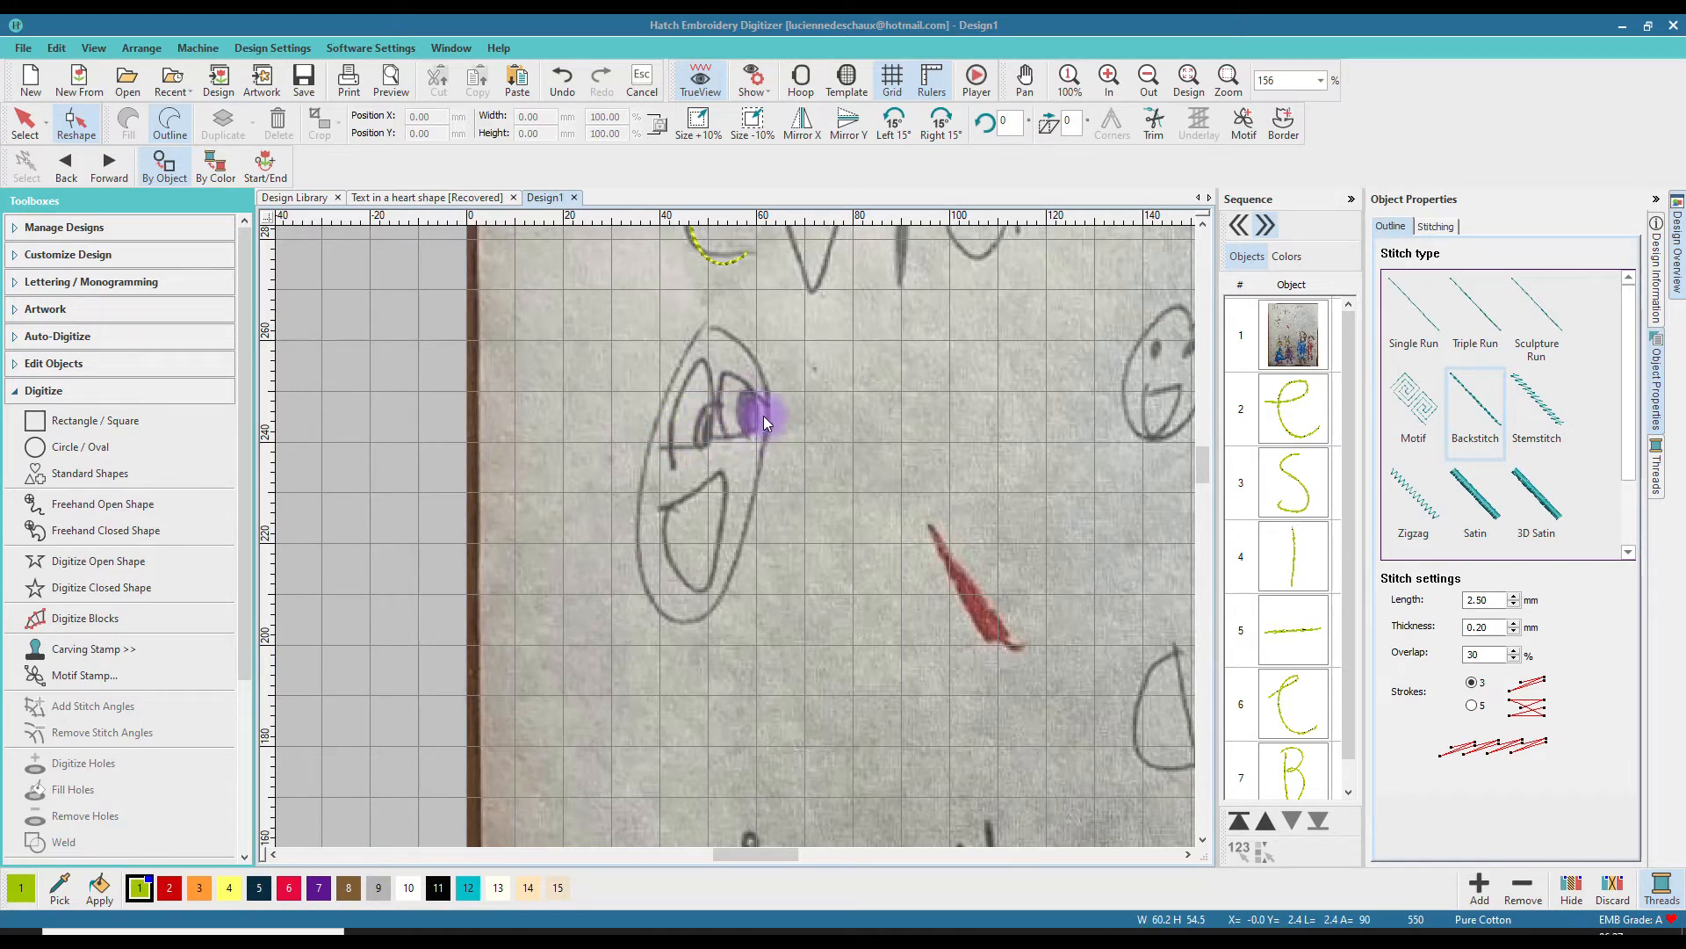
- Digitize the dark pupil of the face's right eye as a closed shape with a Tatami fill
scroll(735, 536, up, 4)
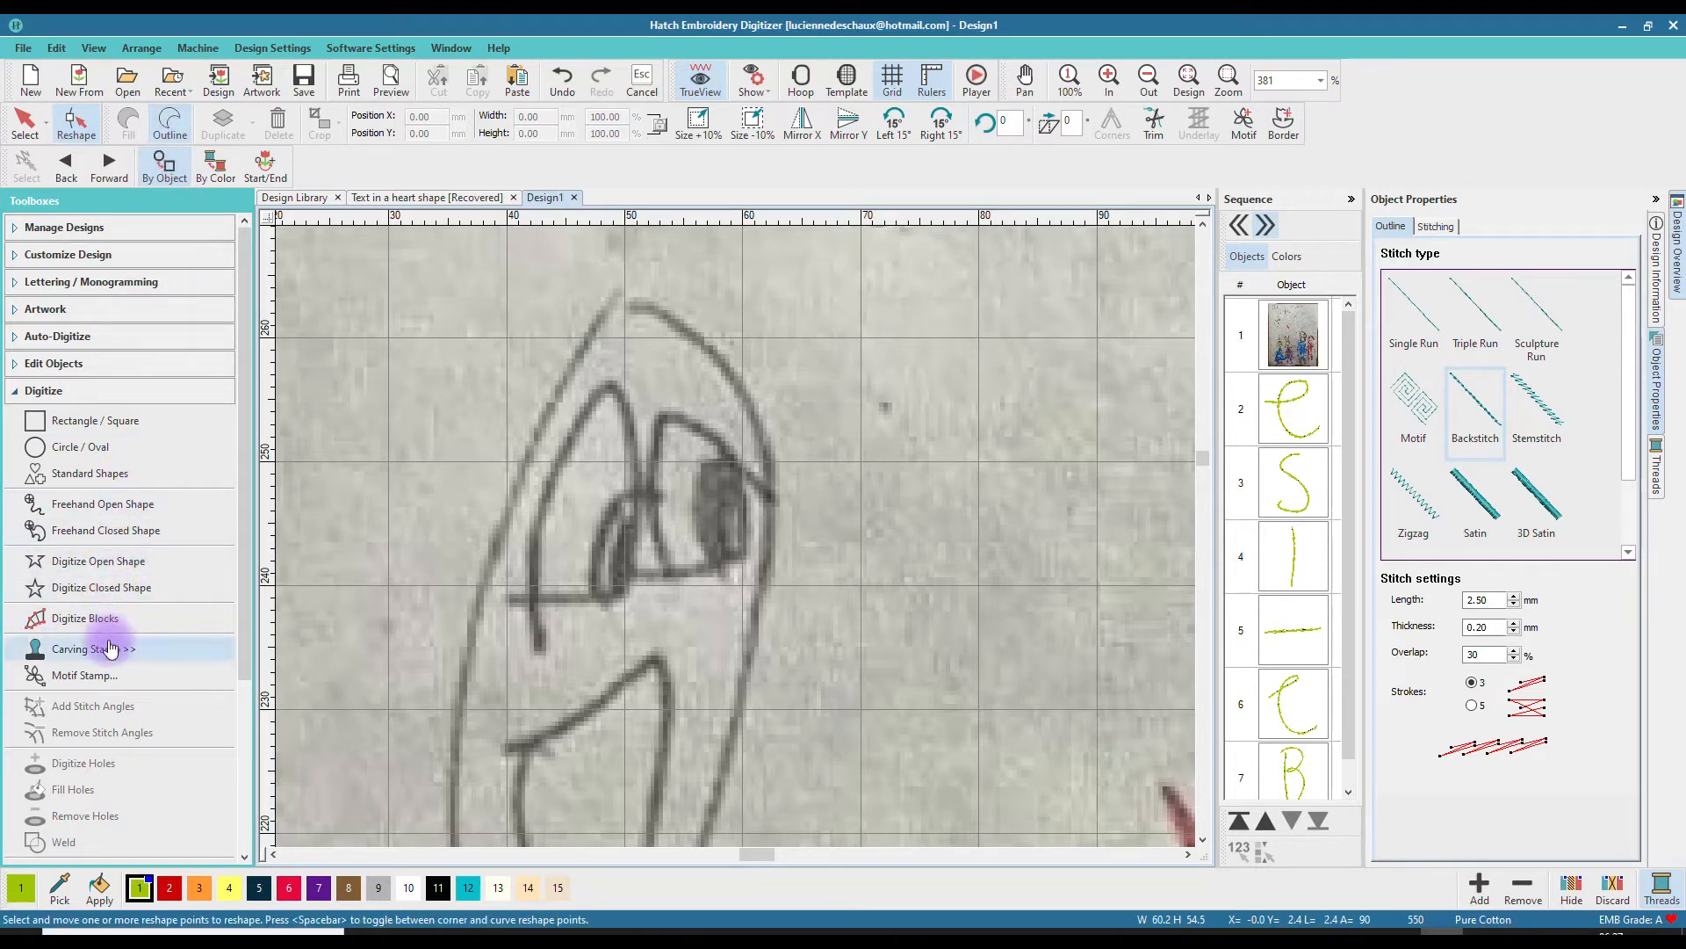
click(106, 600)
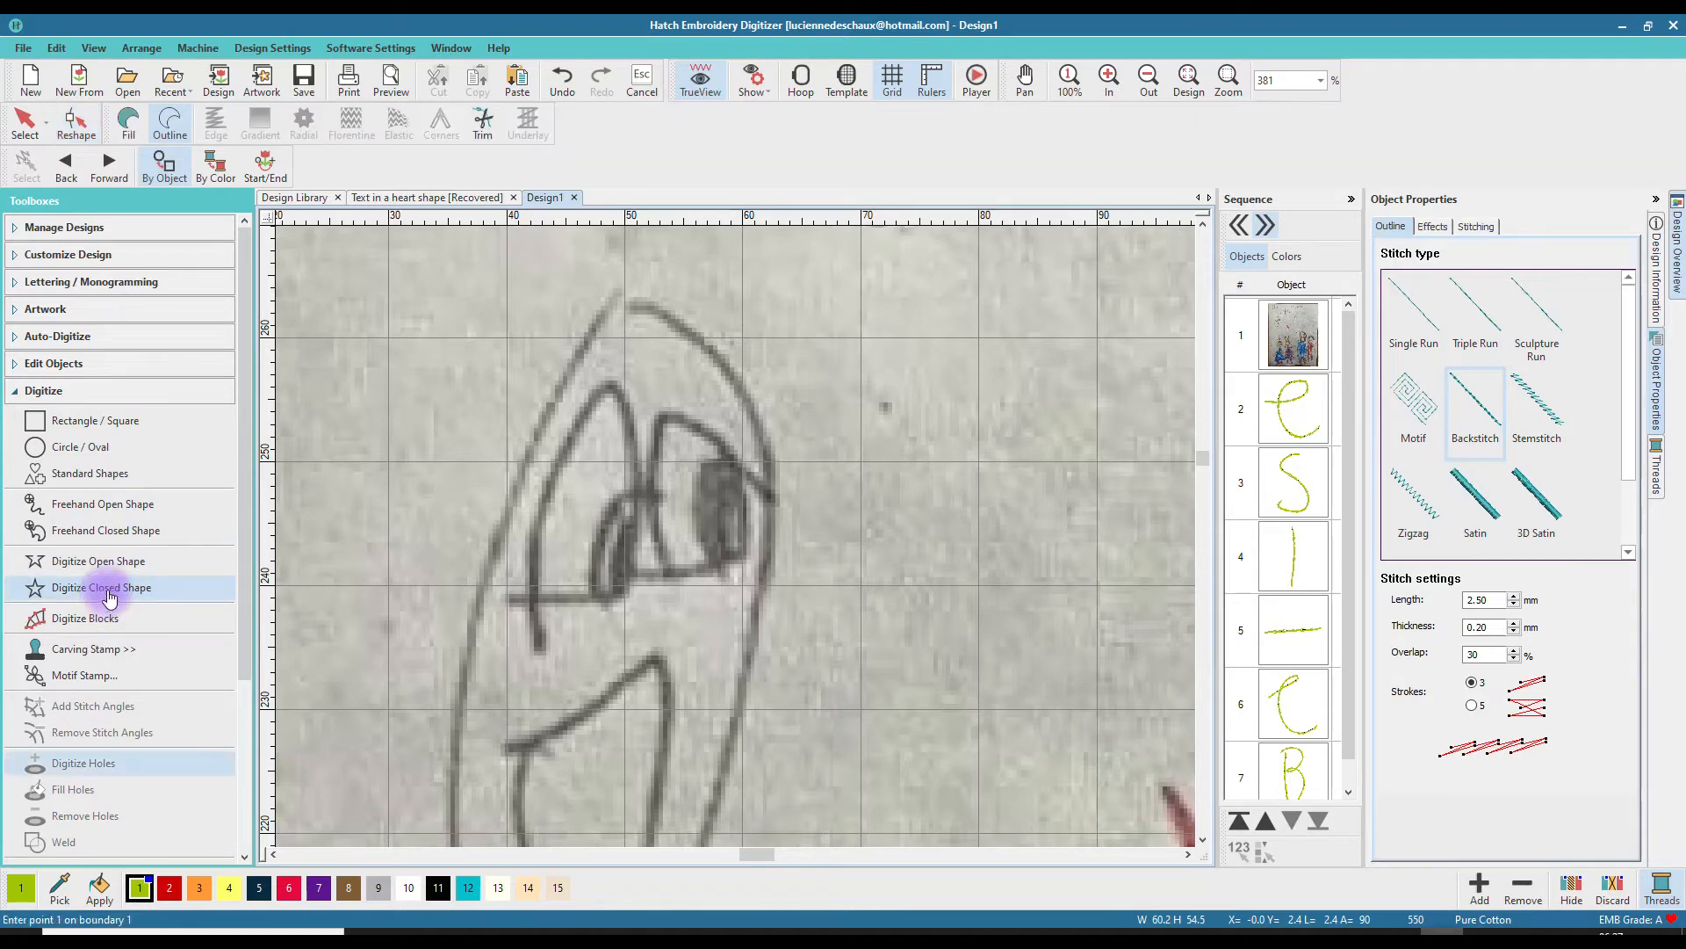
click(130, 123)
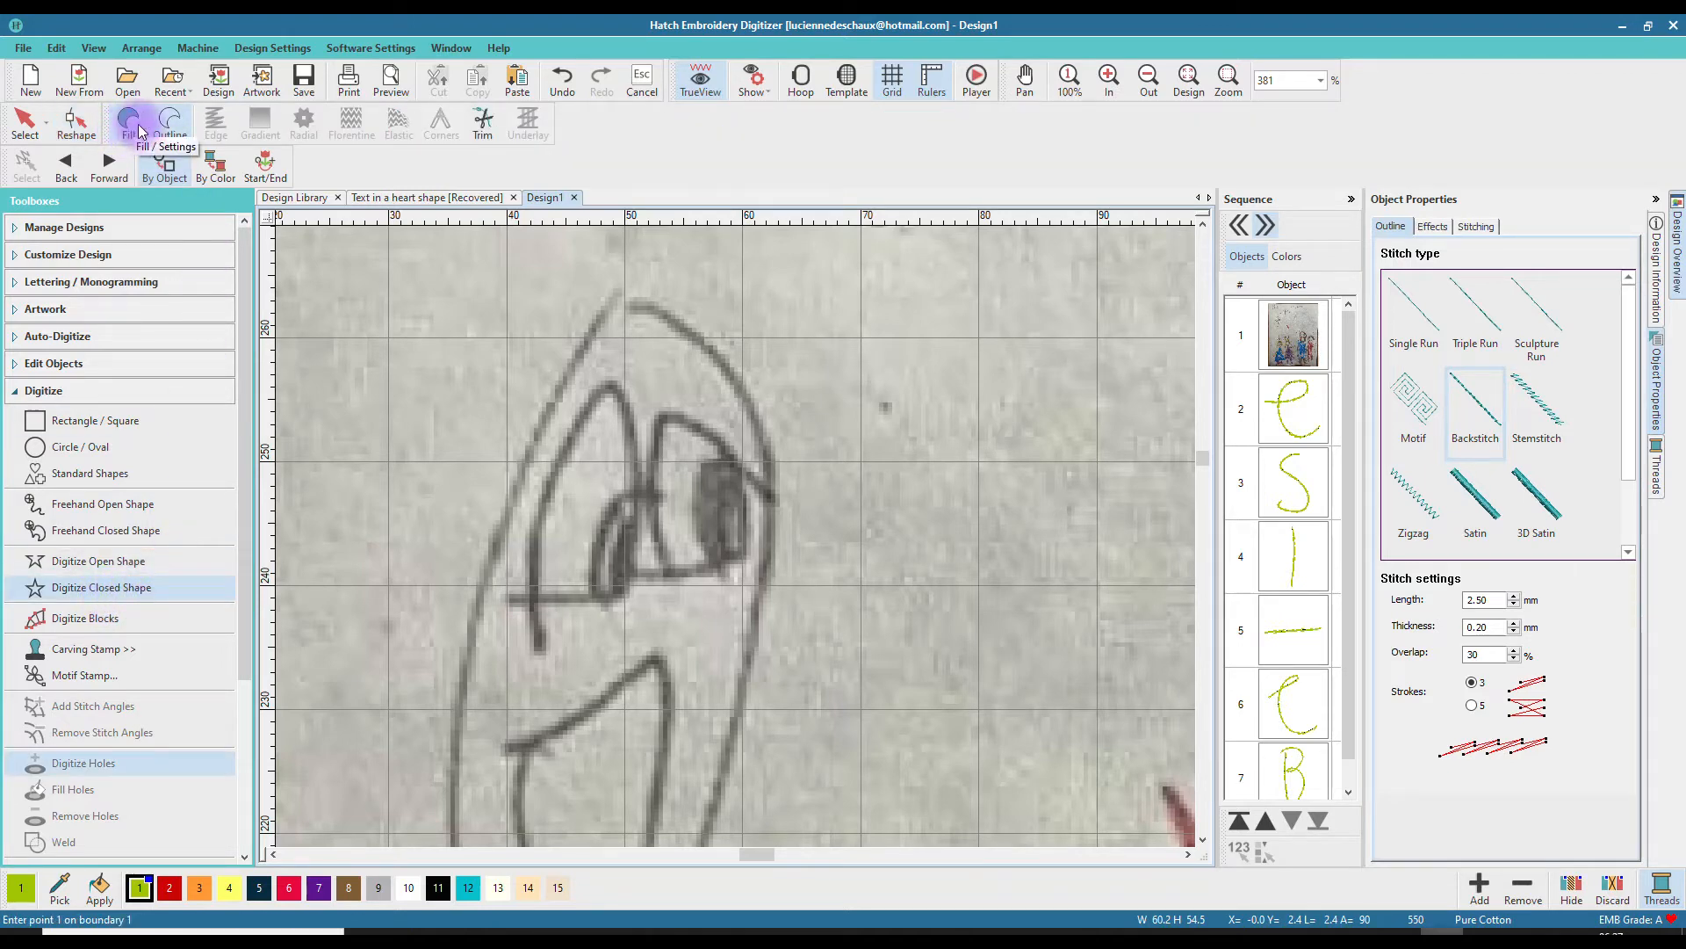
click(1443, 321)
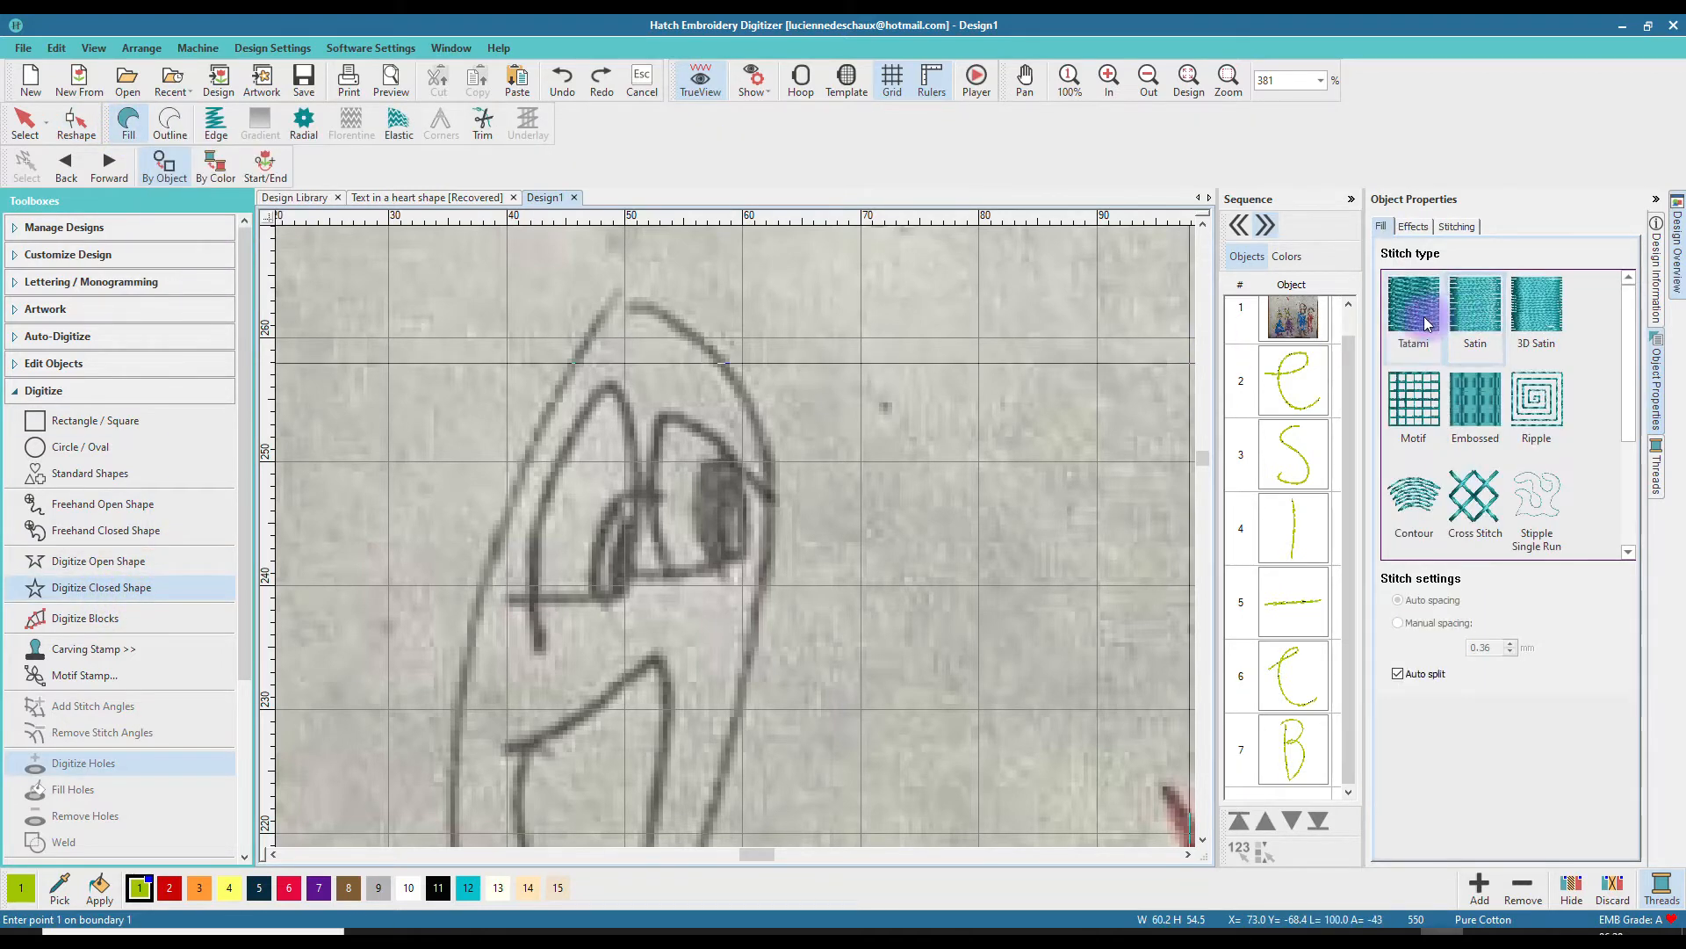
click(747, 560)
click(709, 567)
click(691, 511)
click(694, 474)
click(712, 457)
click(742, 462)
click(747, 496)
click(747, 528)
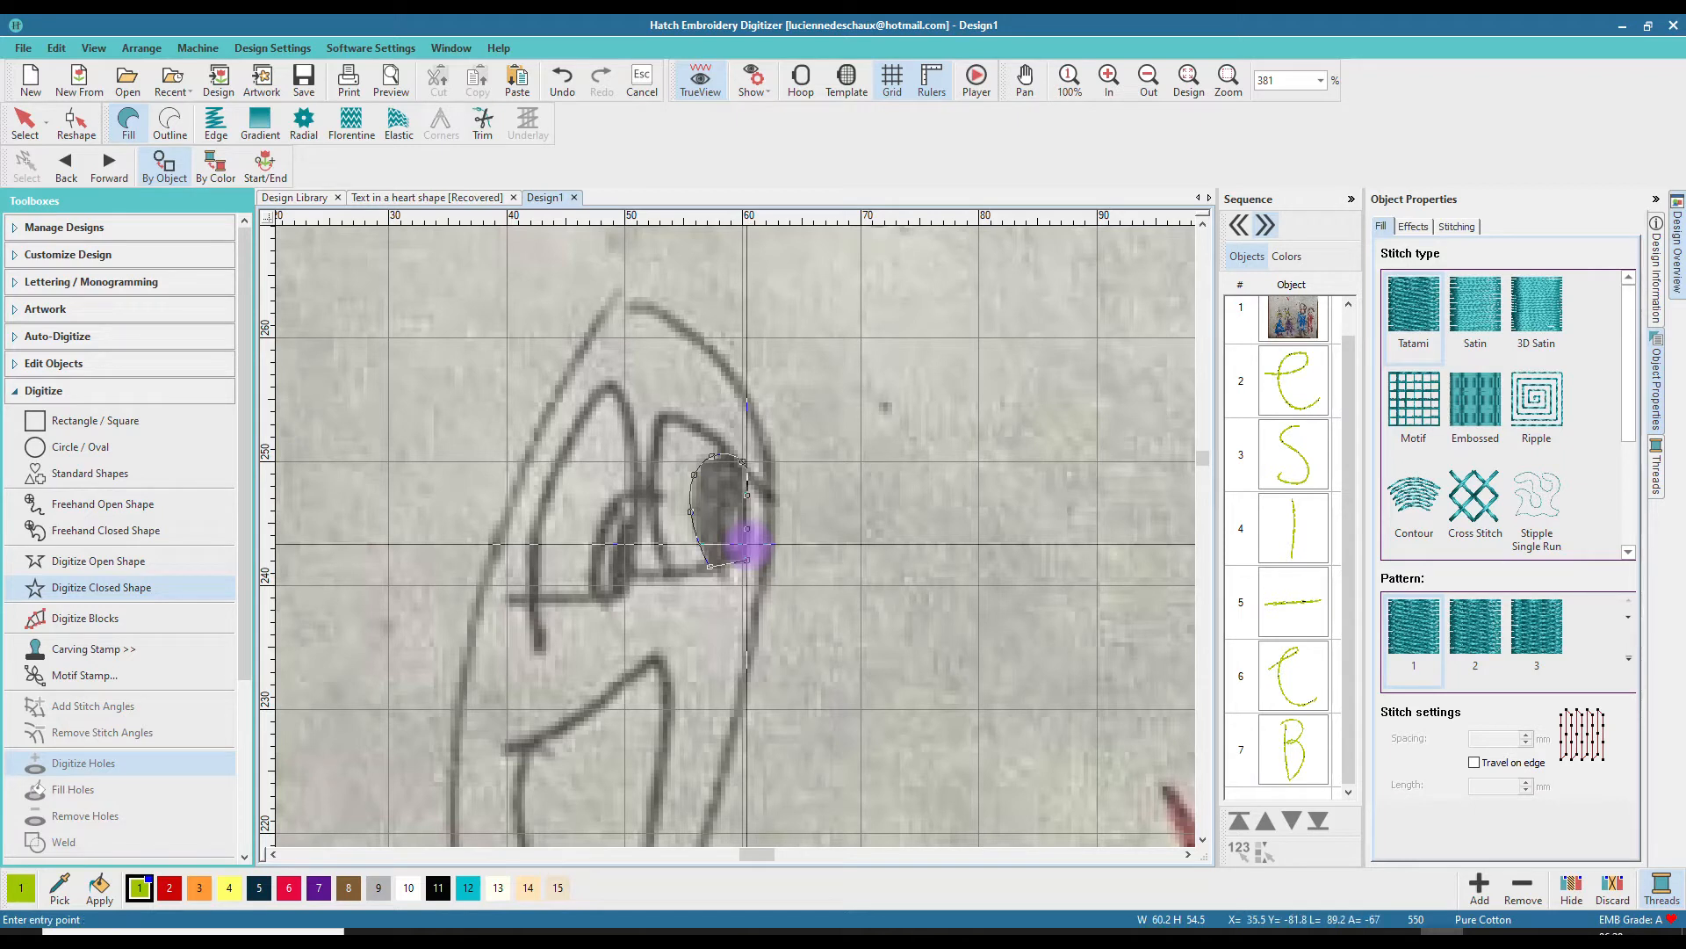
key(Return)
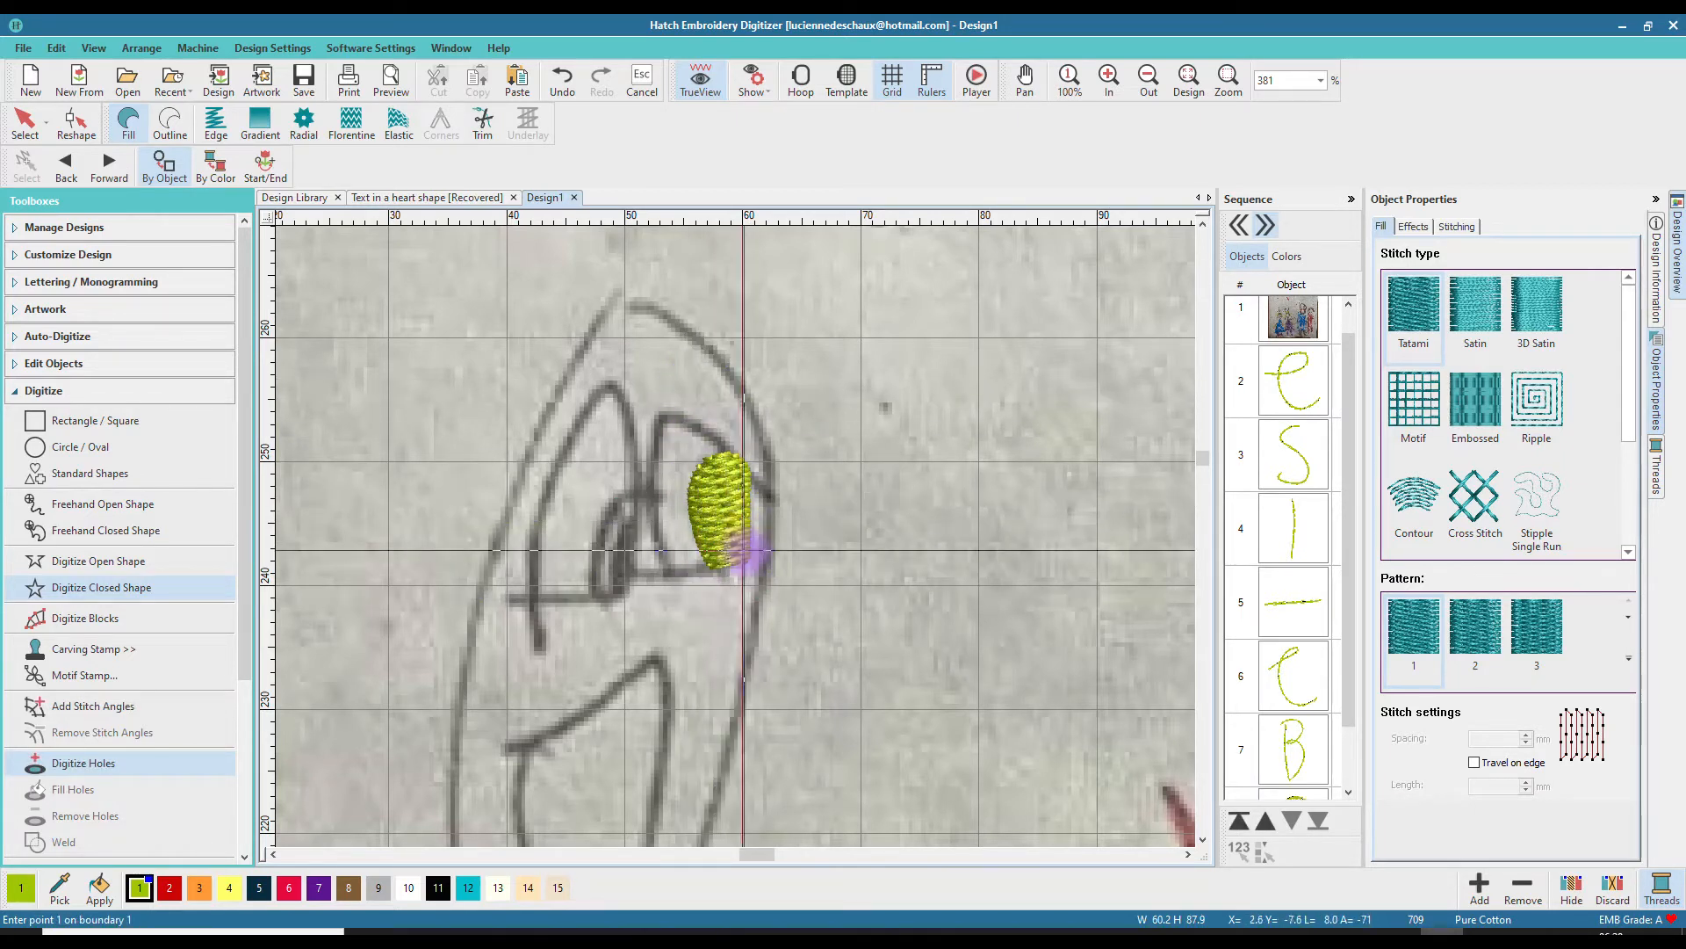
- Turn off TrueView and digitize a narrow upright hole over the light spot inside the pupil's fill
click(699, 82)
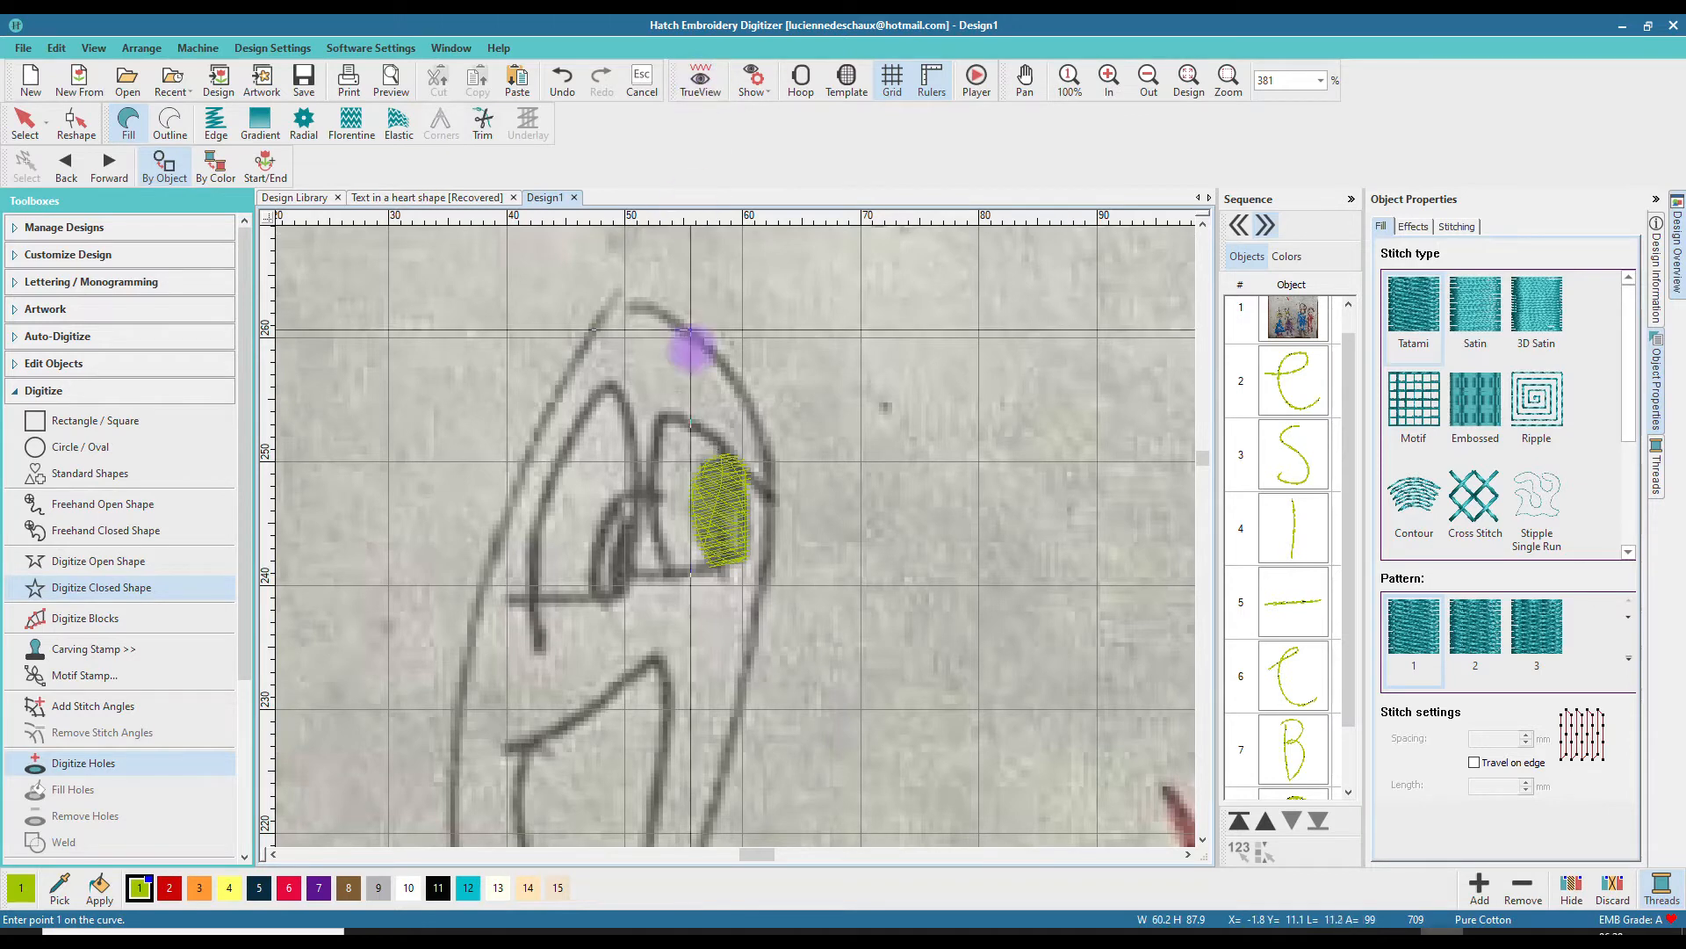
scroll(711, 456, up, 4)
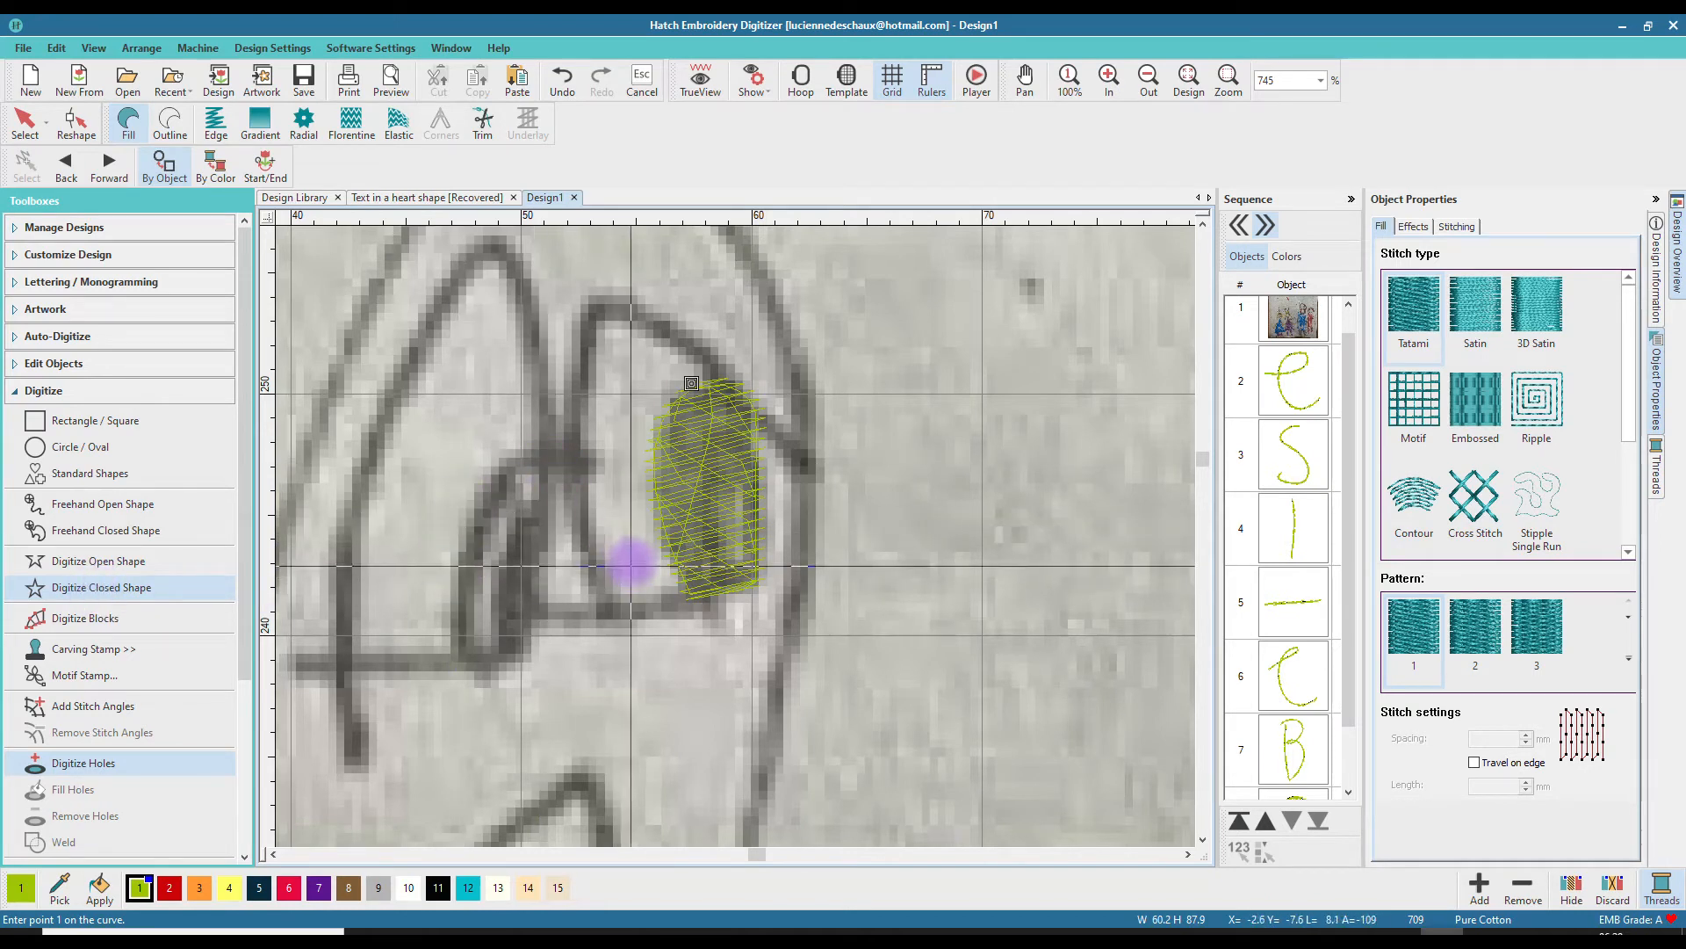
click(691, 383)
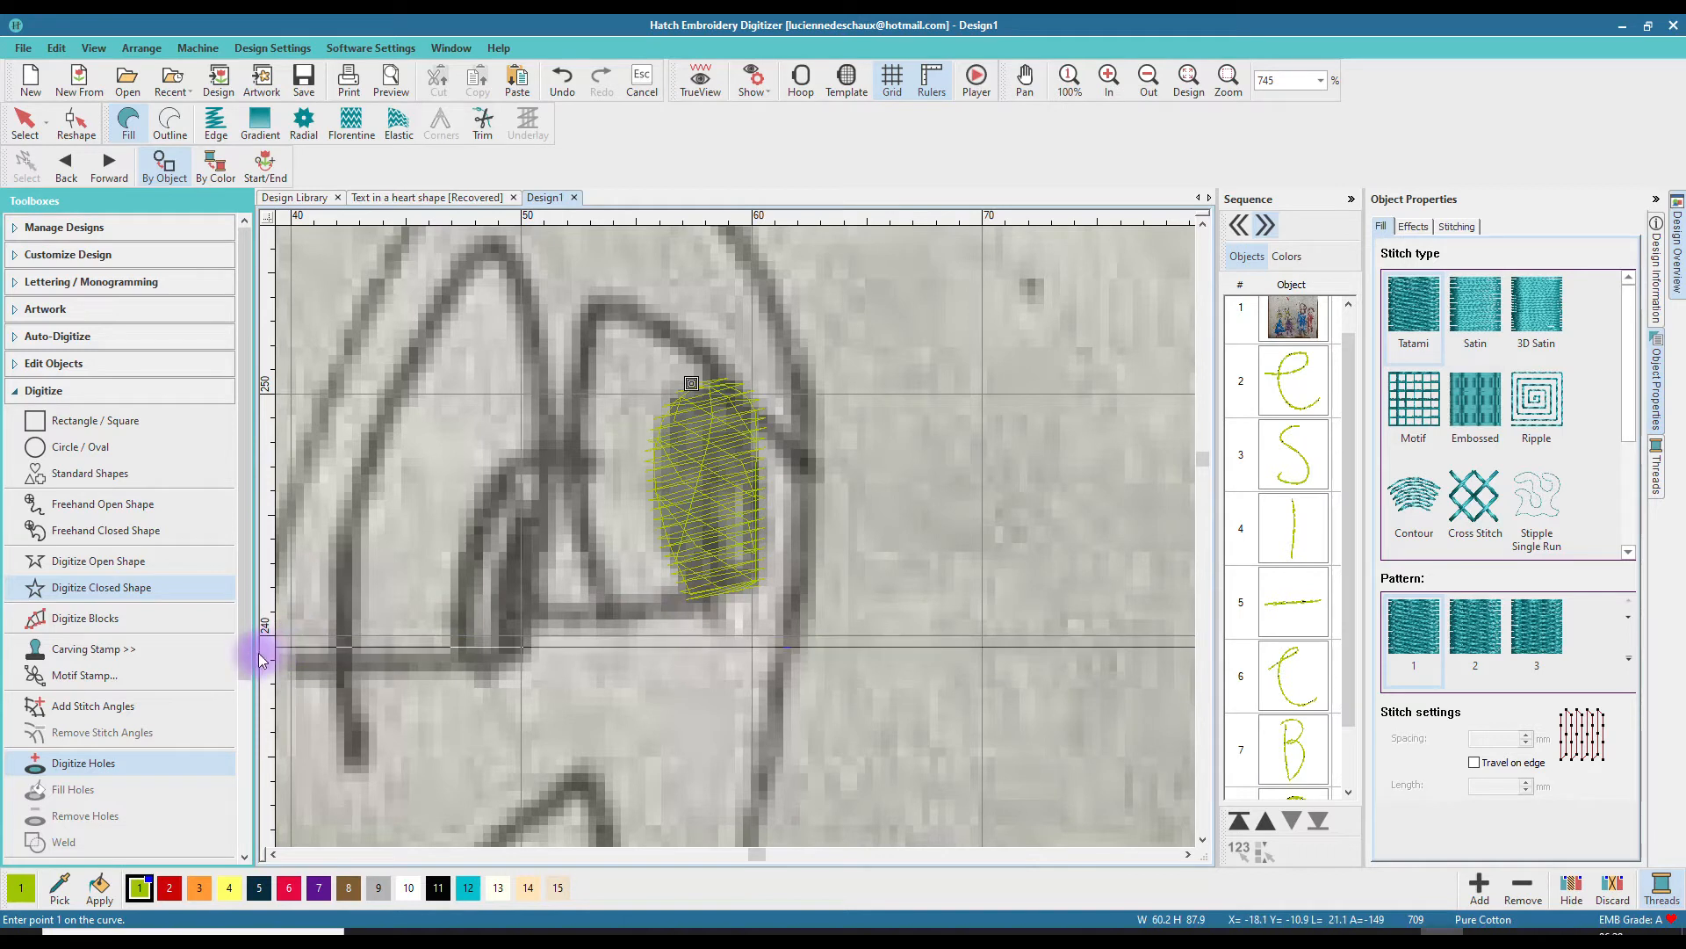
scroll(246, 672, down, 1)
drag(246, 671, 247, 703)
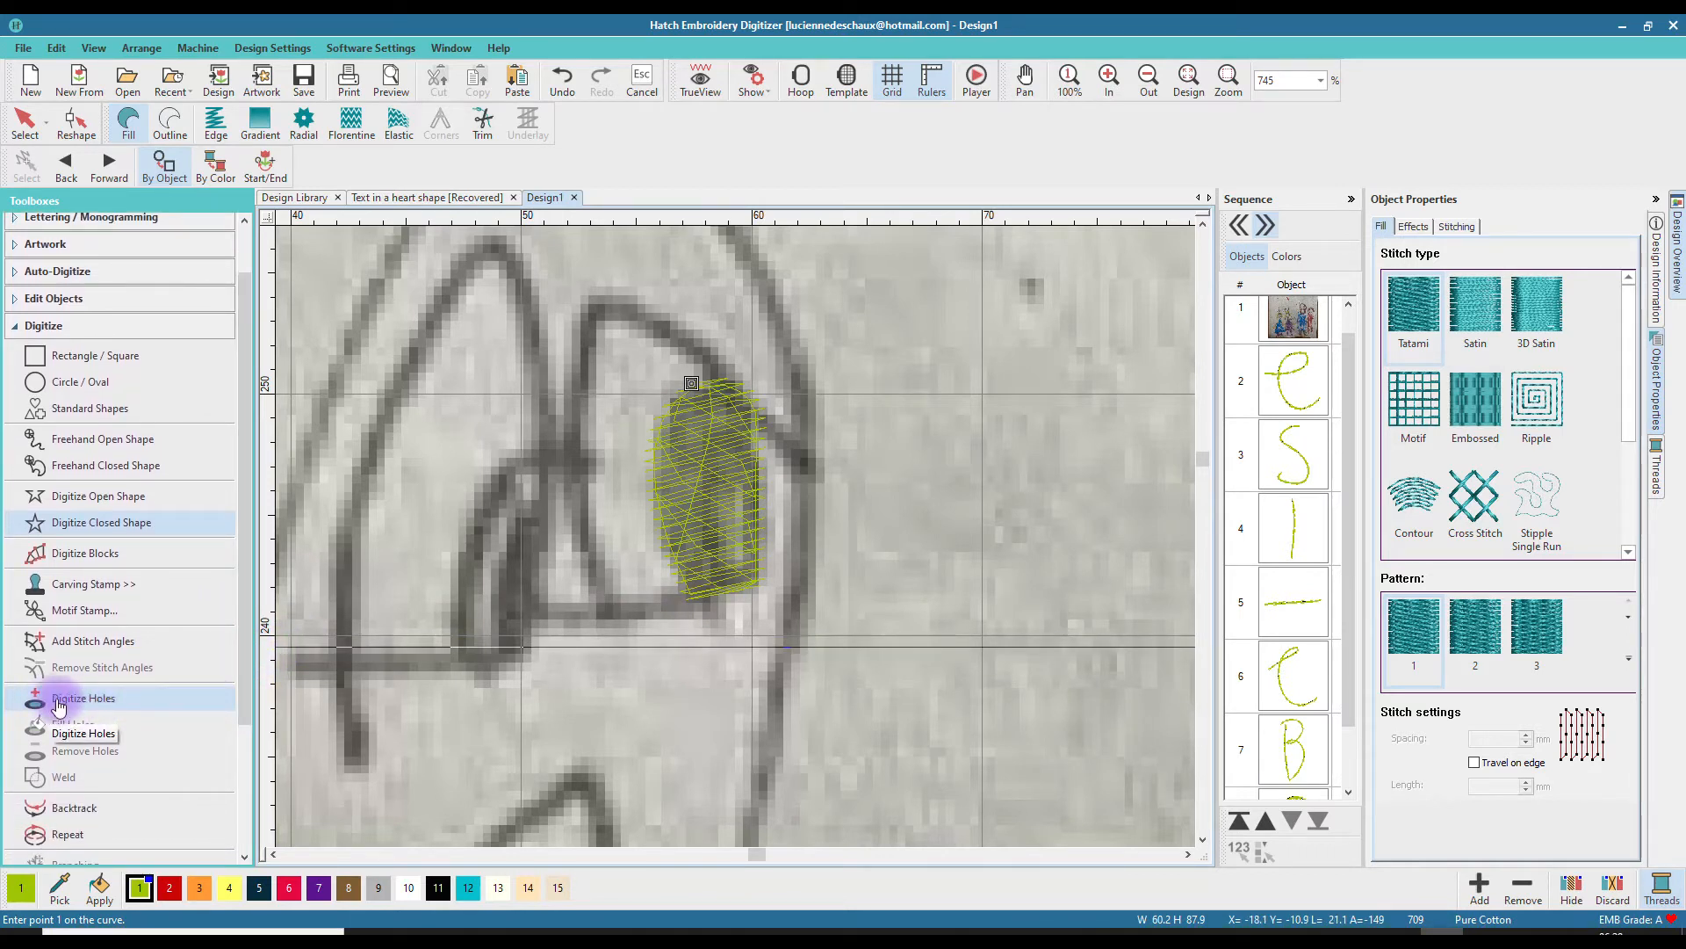
click(86, 702)
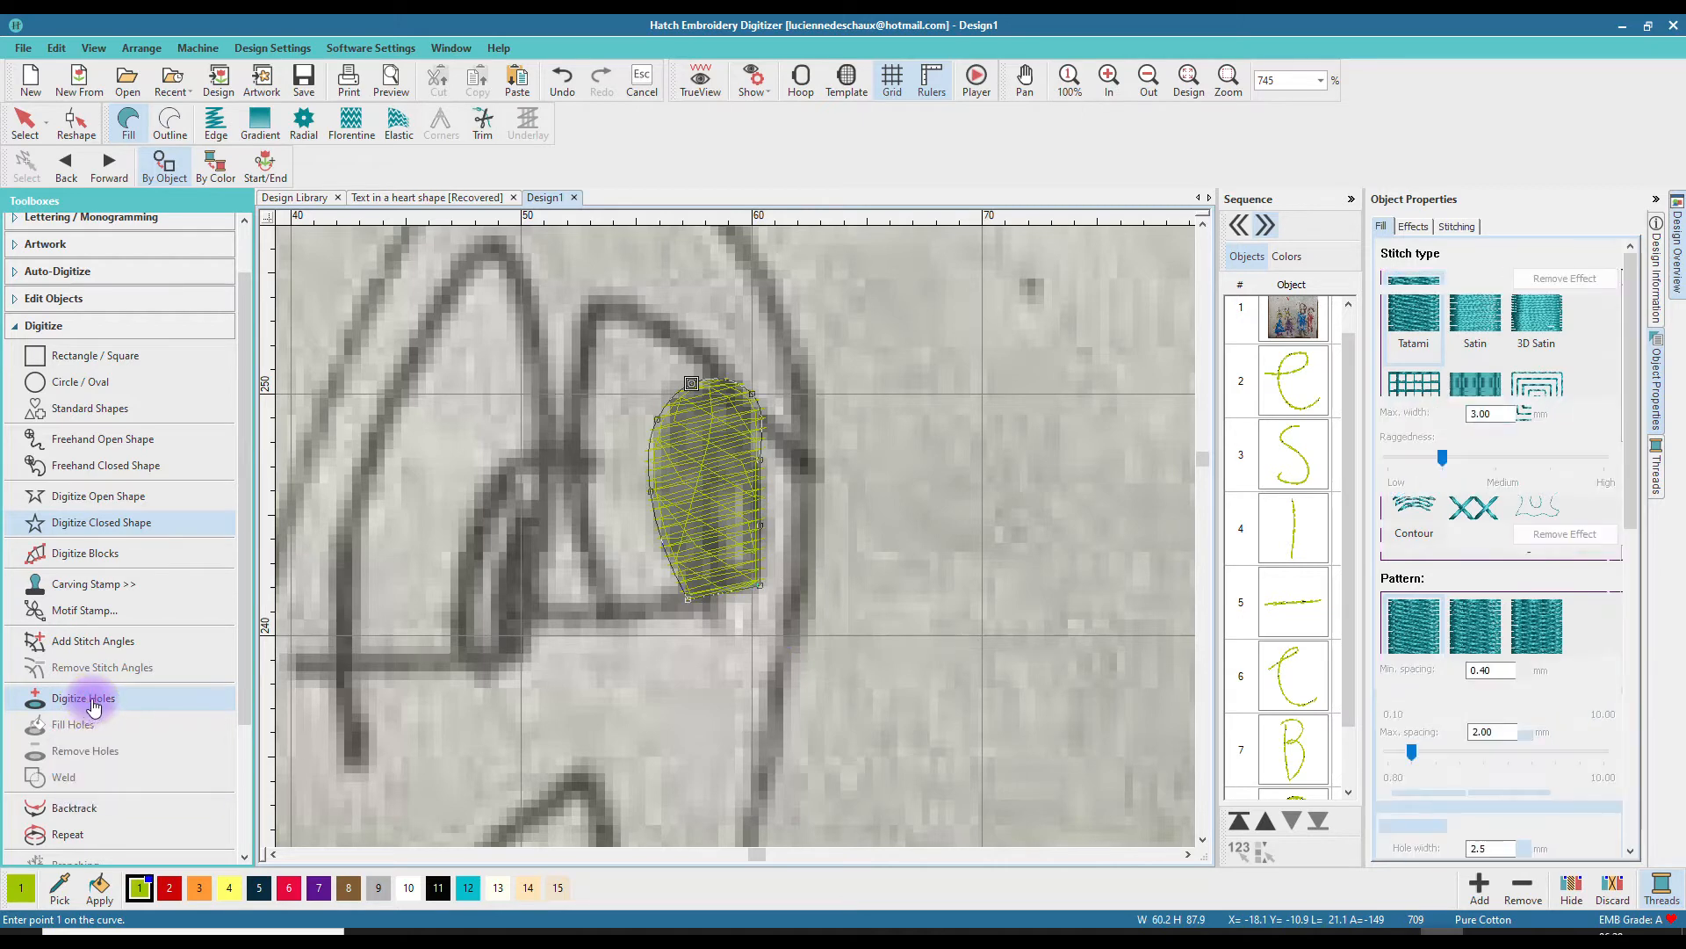
click(726, 574)
click(727, 524)
click(726, 480)
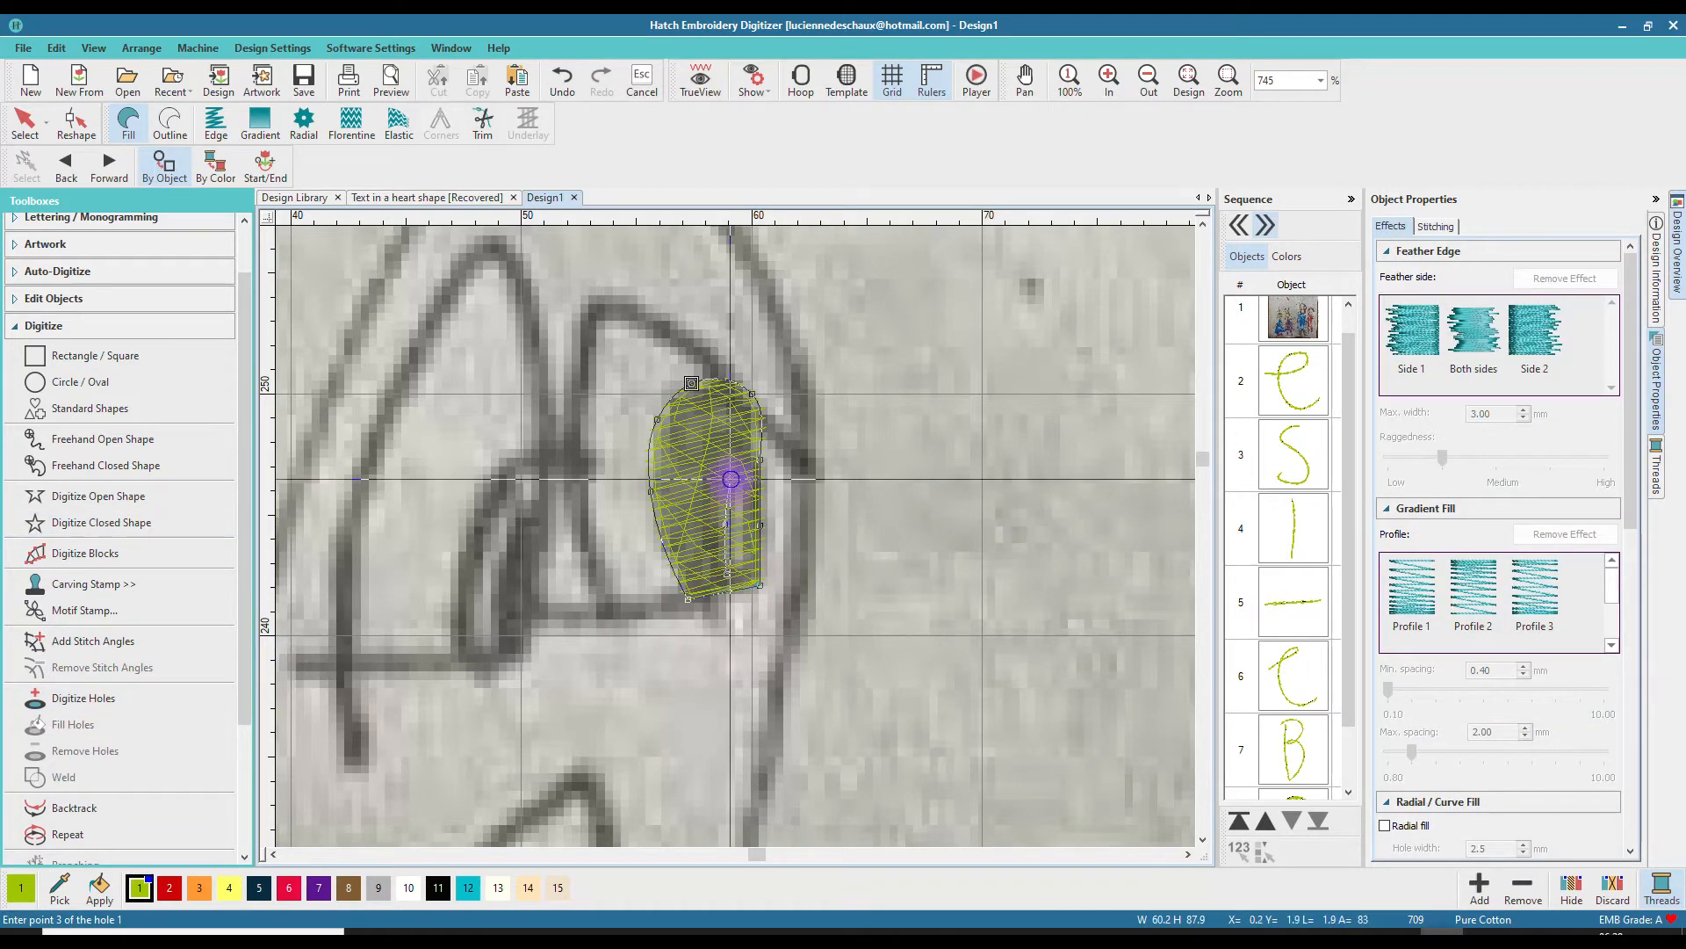
click(738, 477)
click(746, 506)
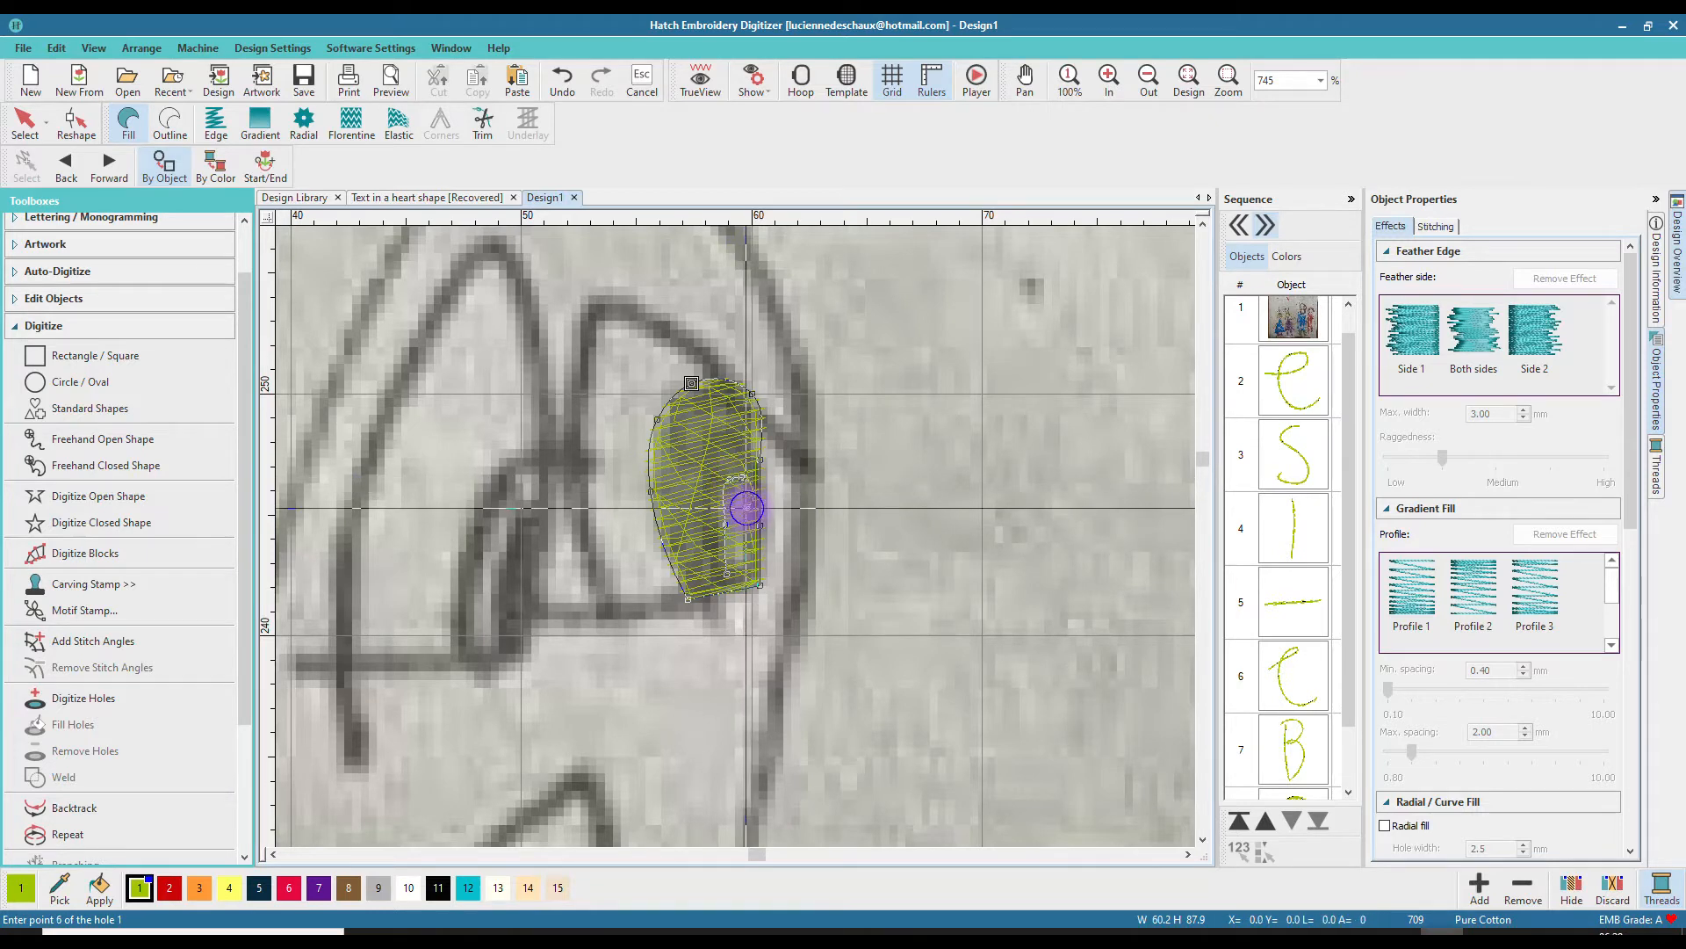
click(751, 562)
click(748, 573)
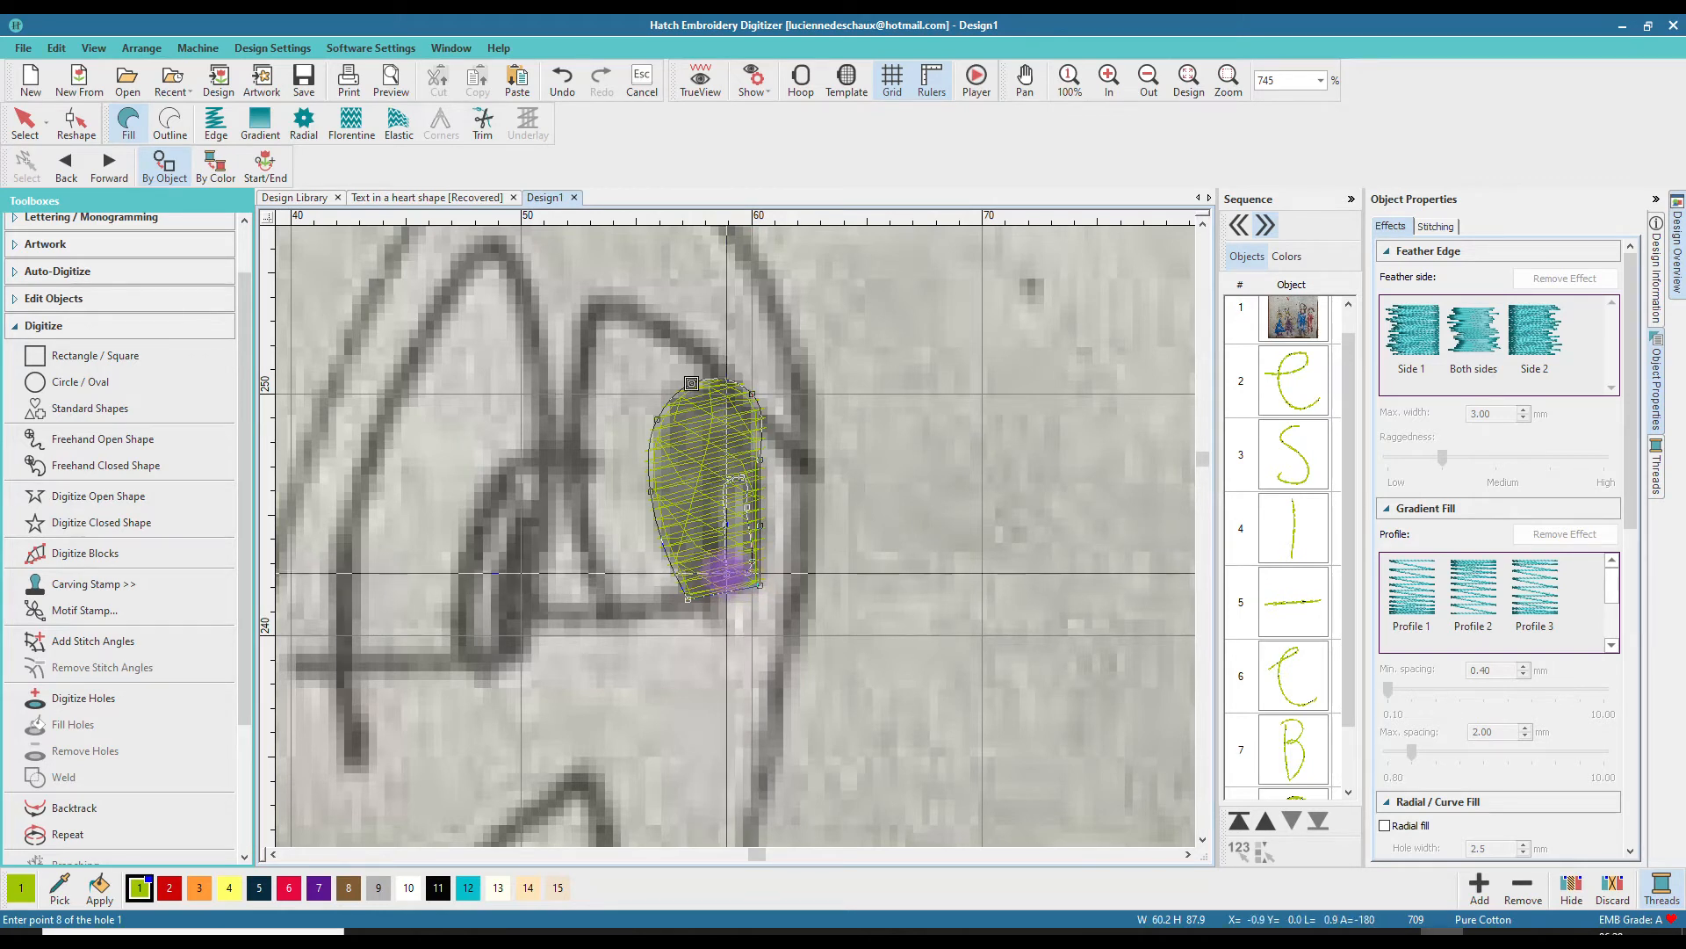
key(Return)
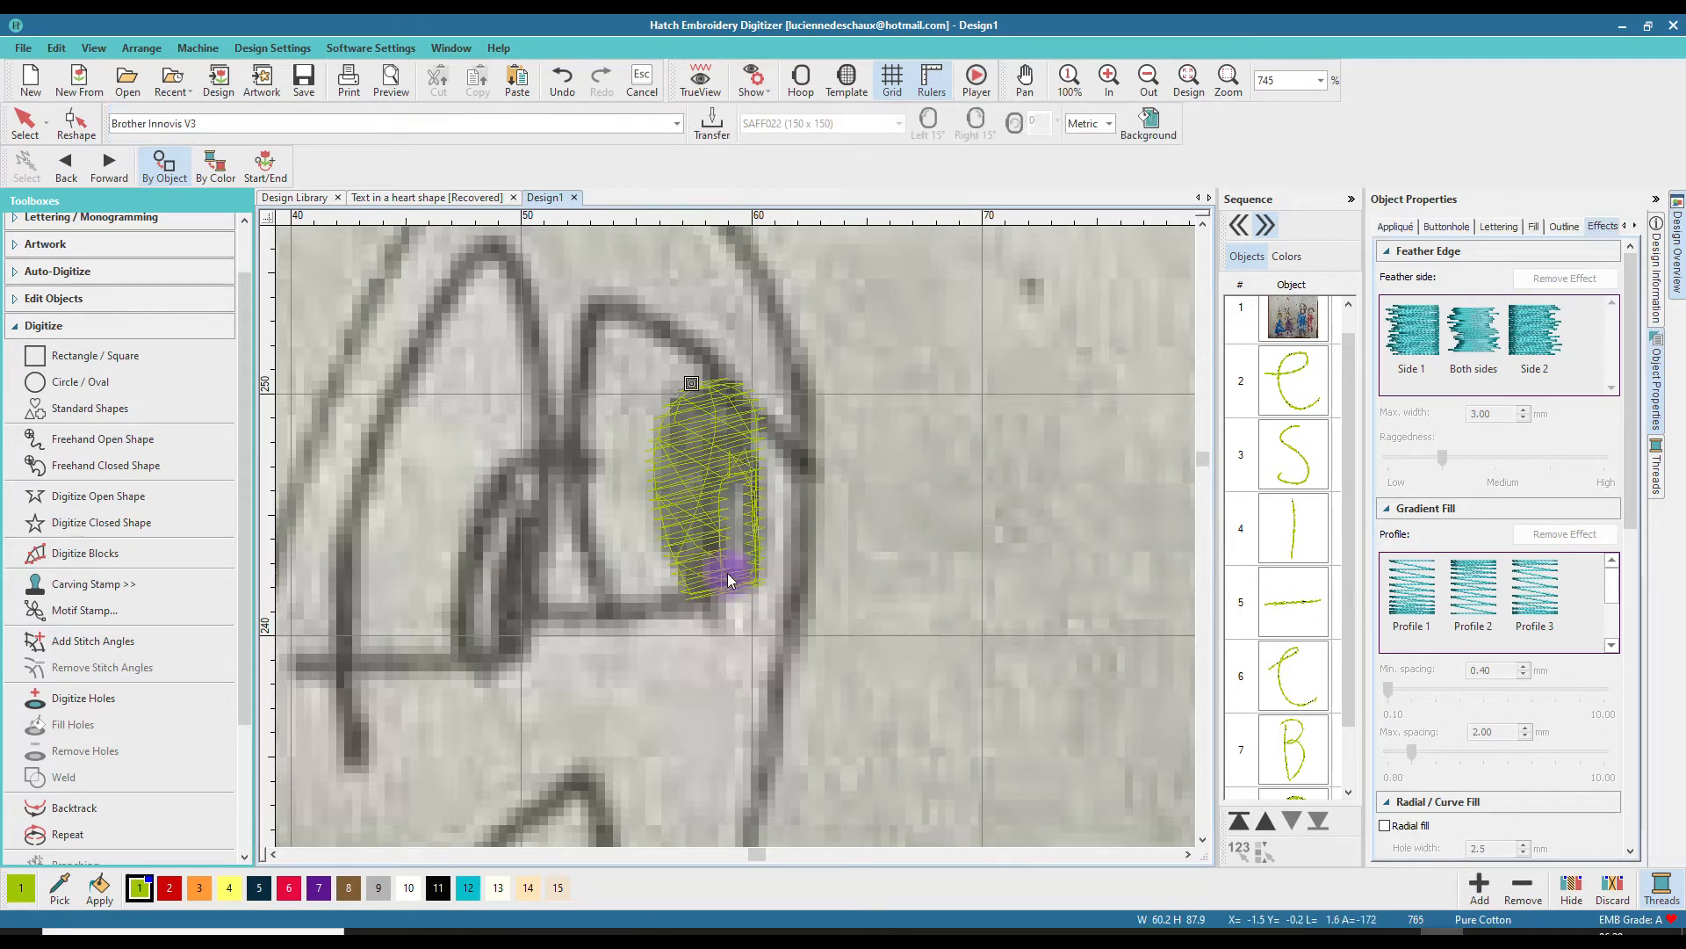
- Turn TrueView back on and apply Fill Holes to the Tatami pupil
click(703, 88)
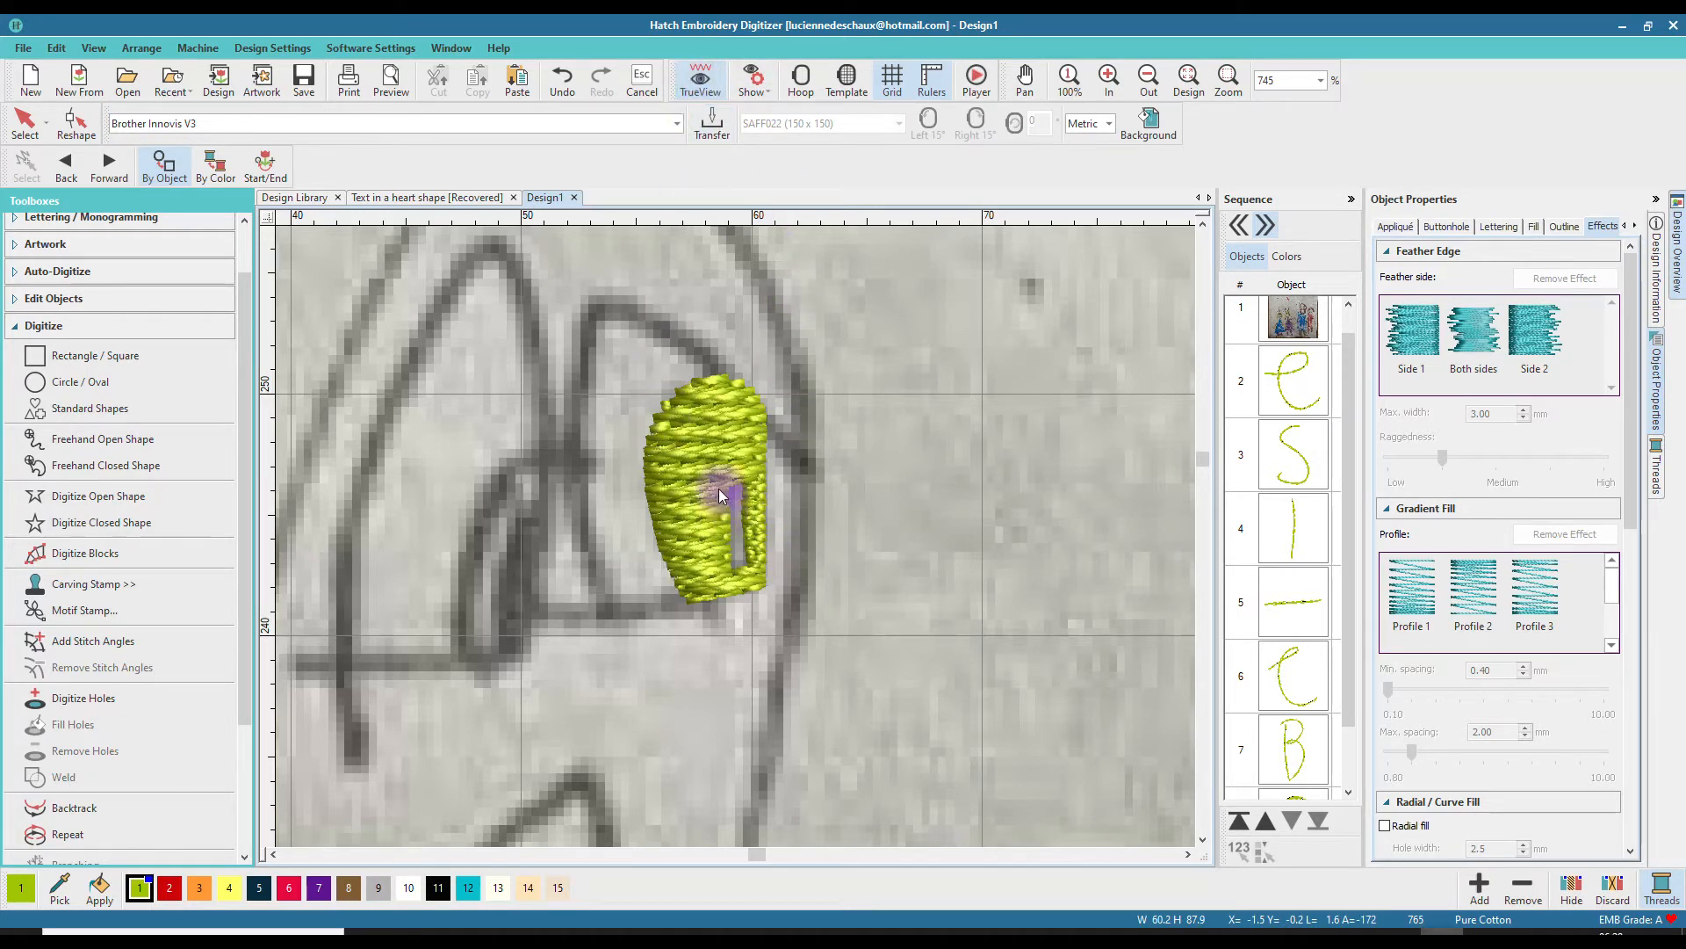
click(696, 446)
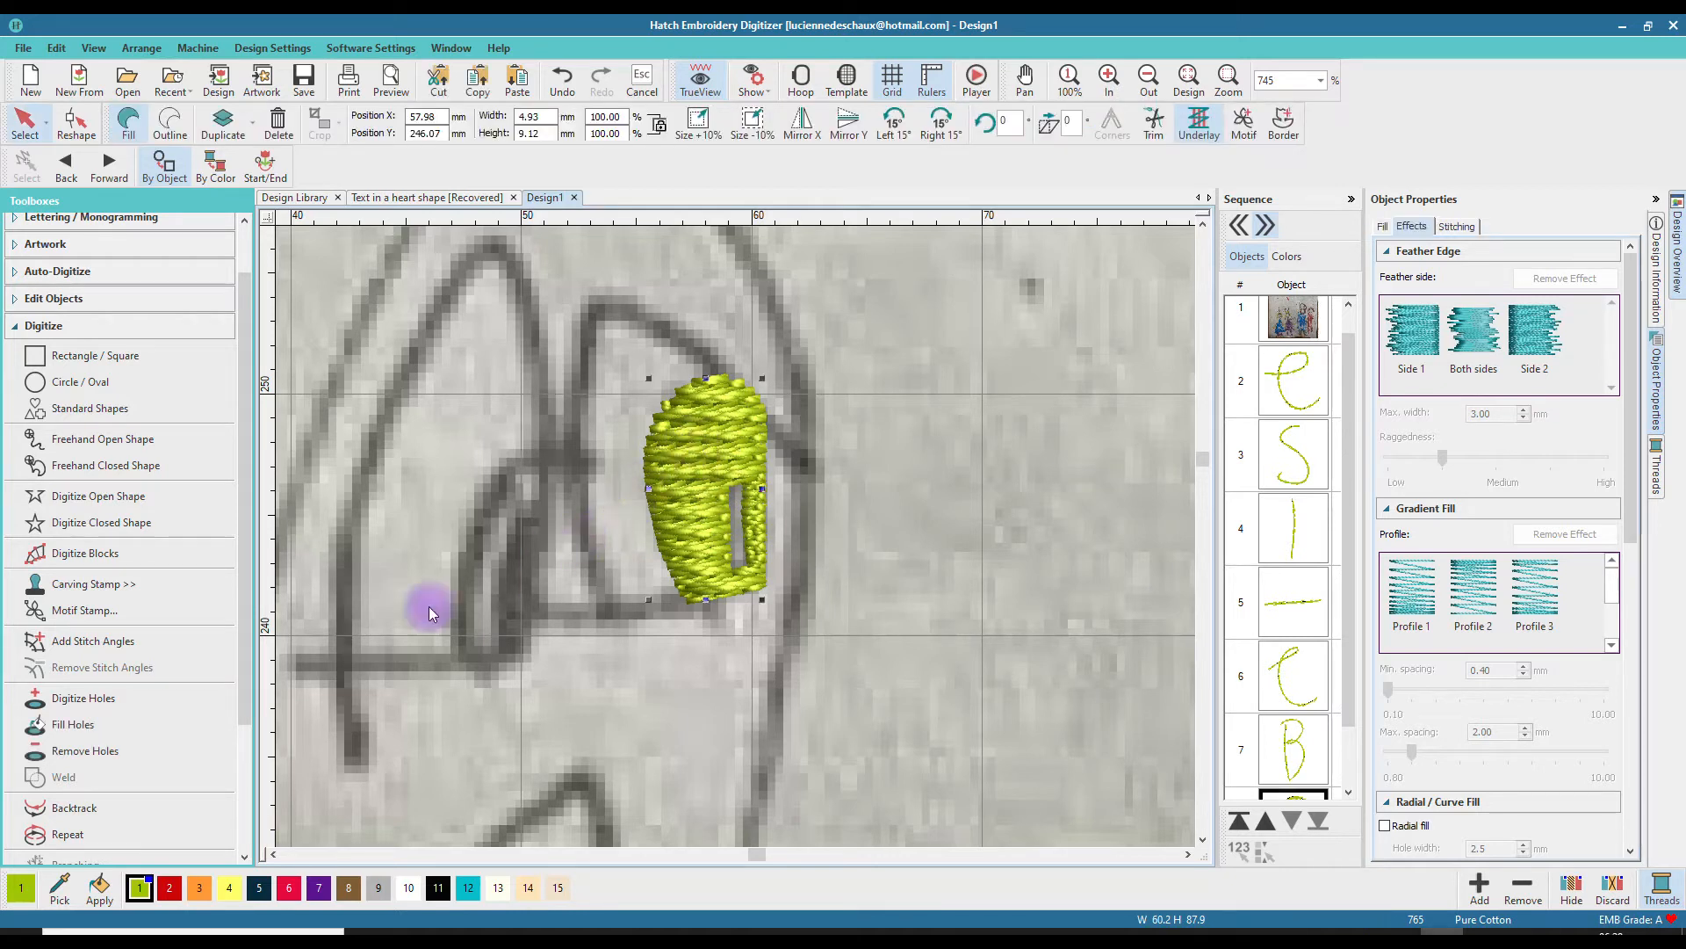
click(81, 734)
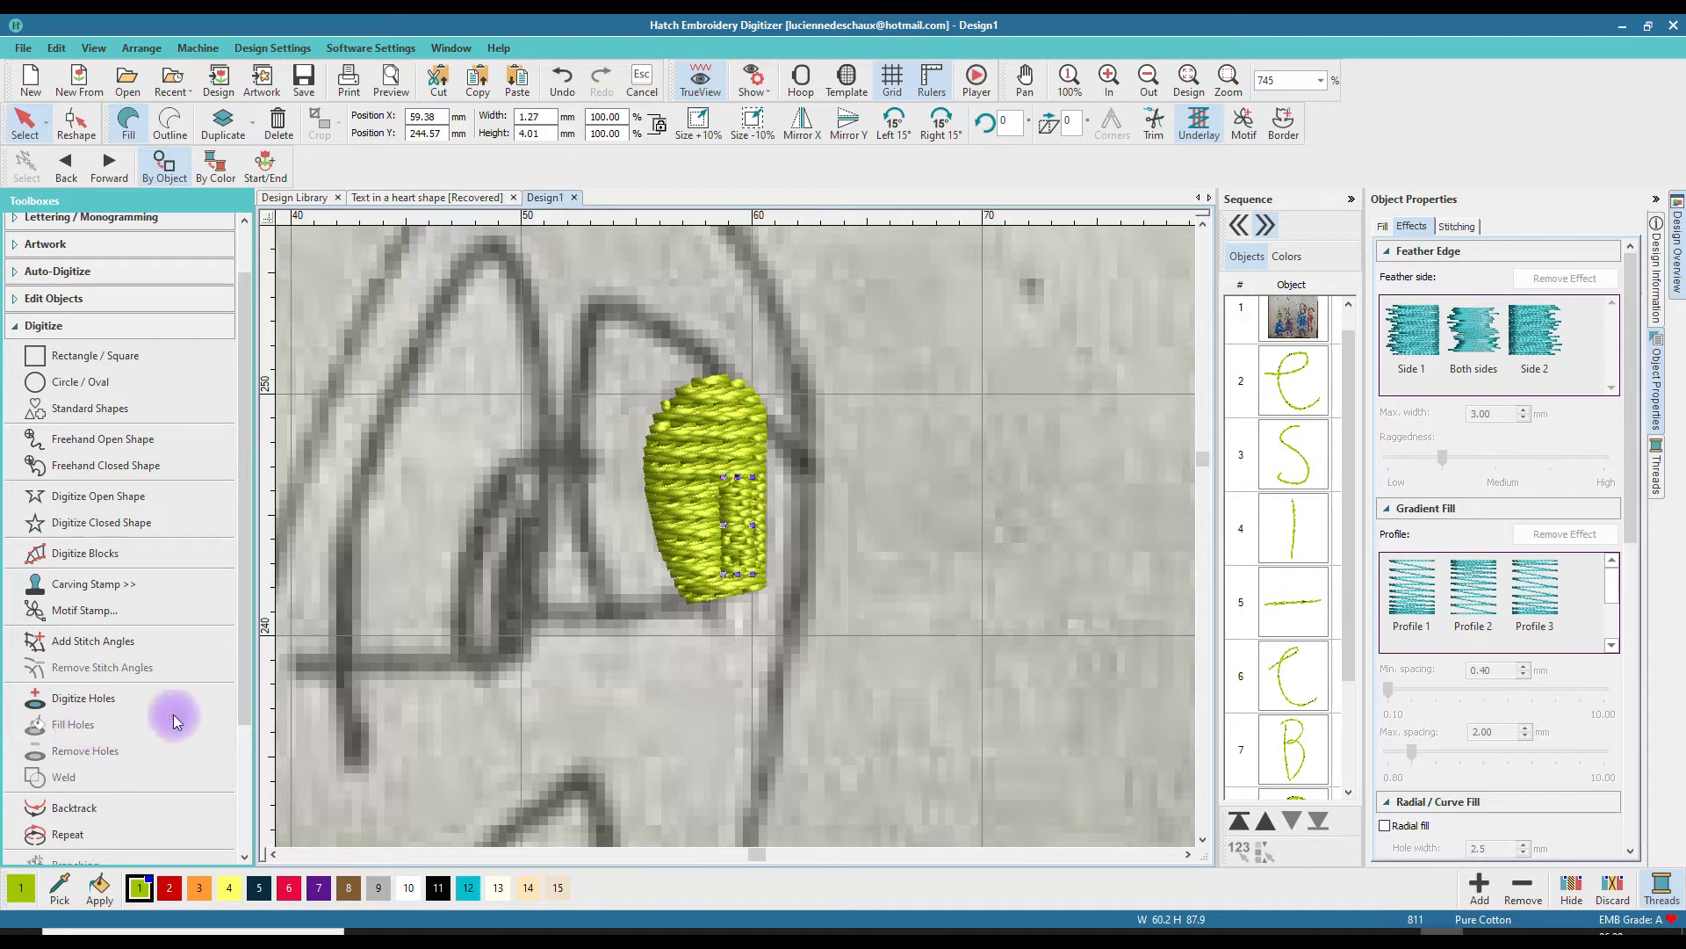
- Move the hole's fill object out of the pupil to the right and undo the move, twice
drag(738, 525, 864, 516)
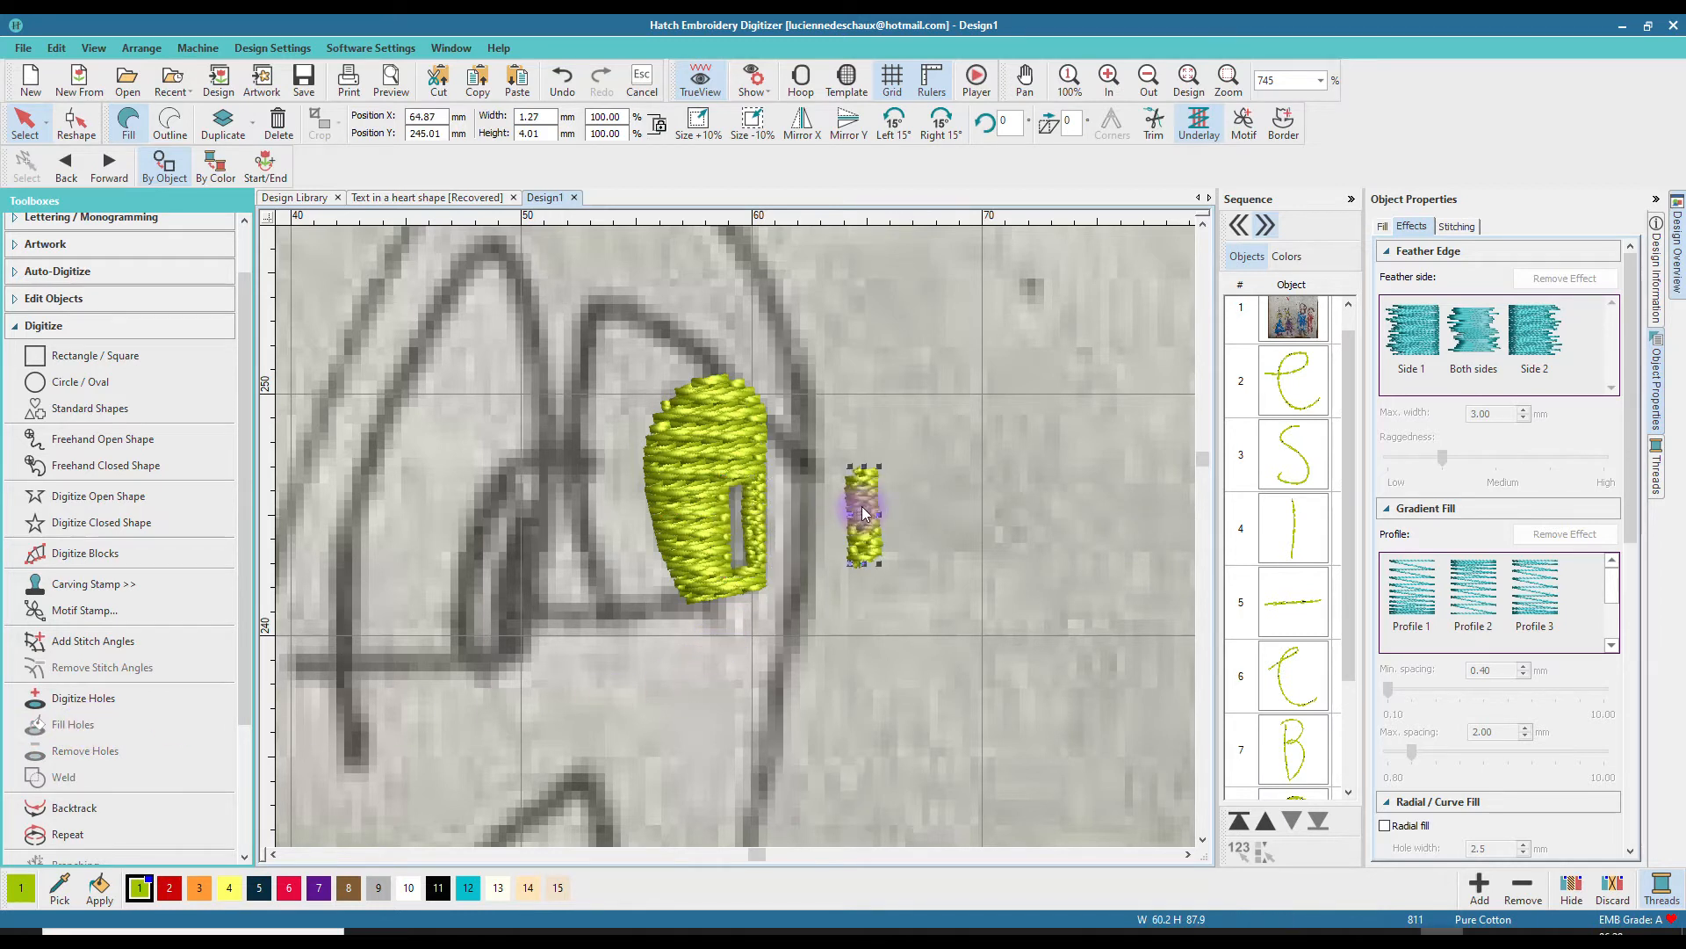
click(572, 99)
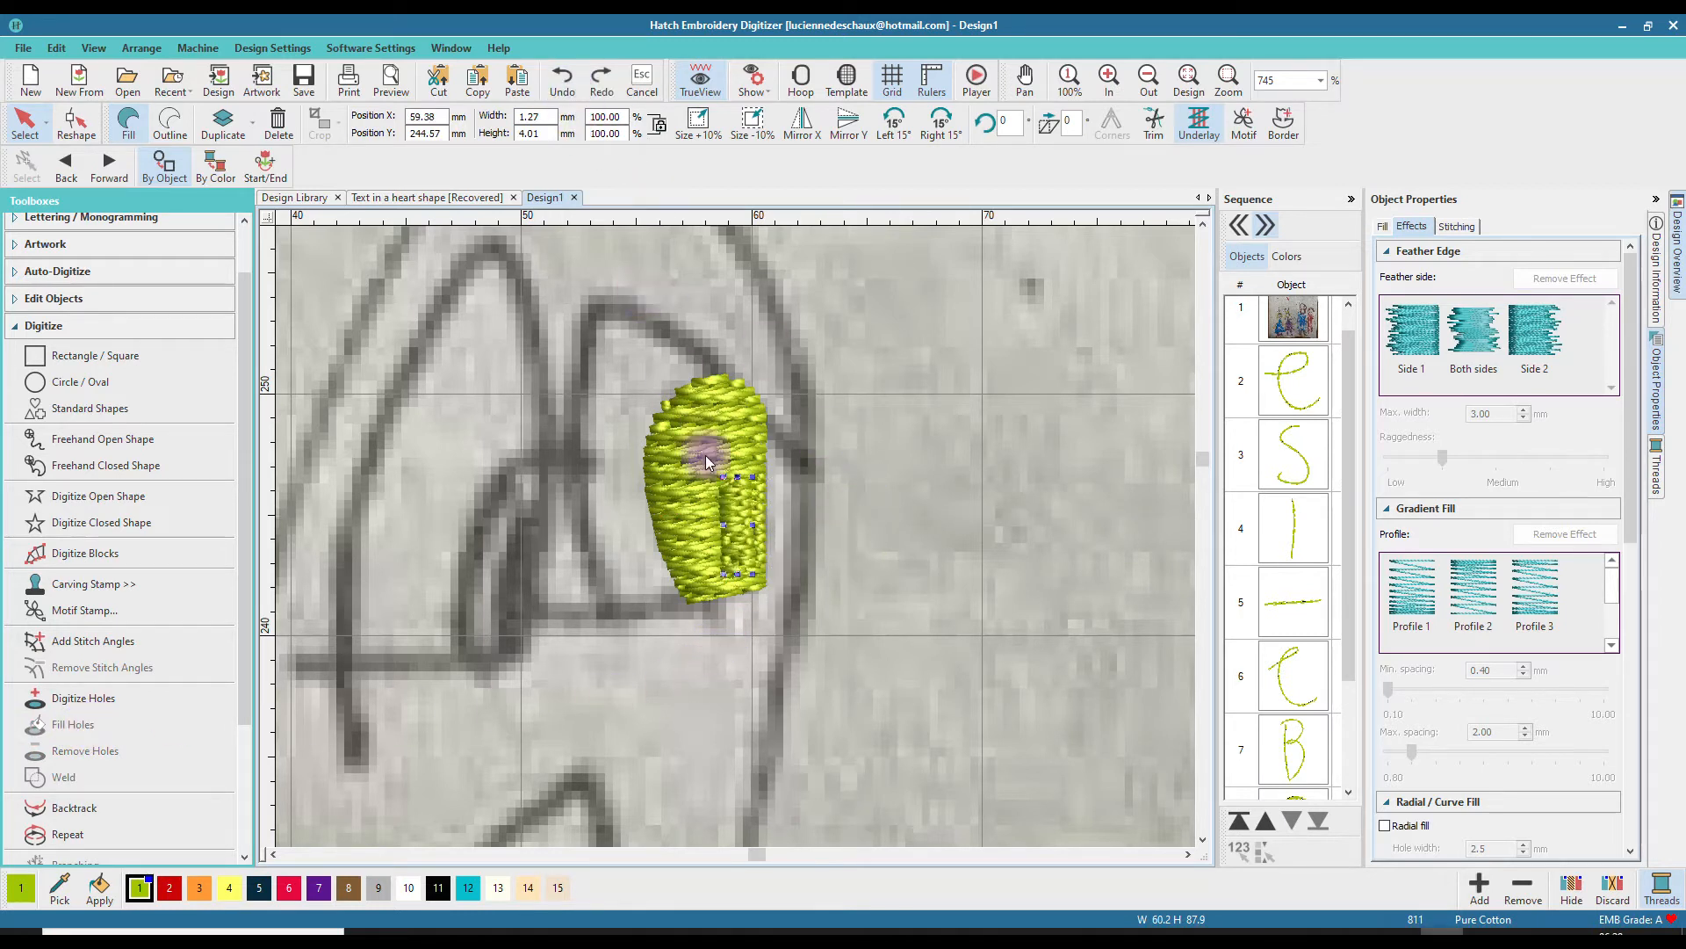
drag(738, 539, 852, 518)
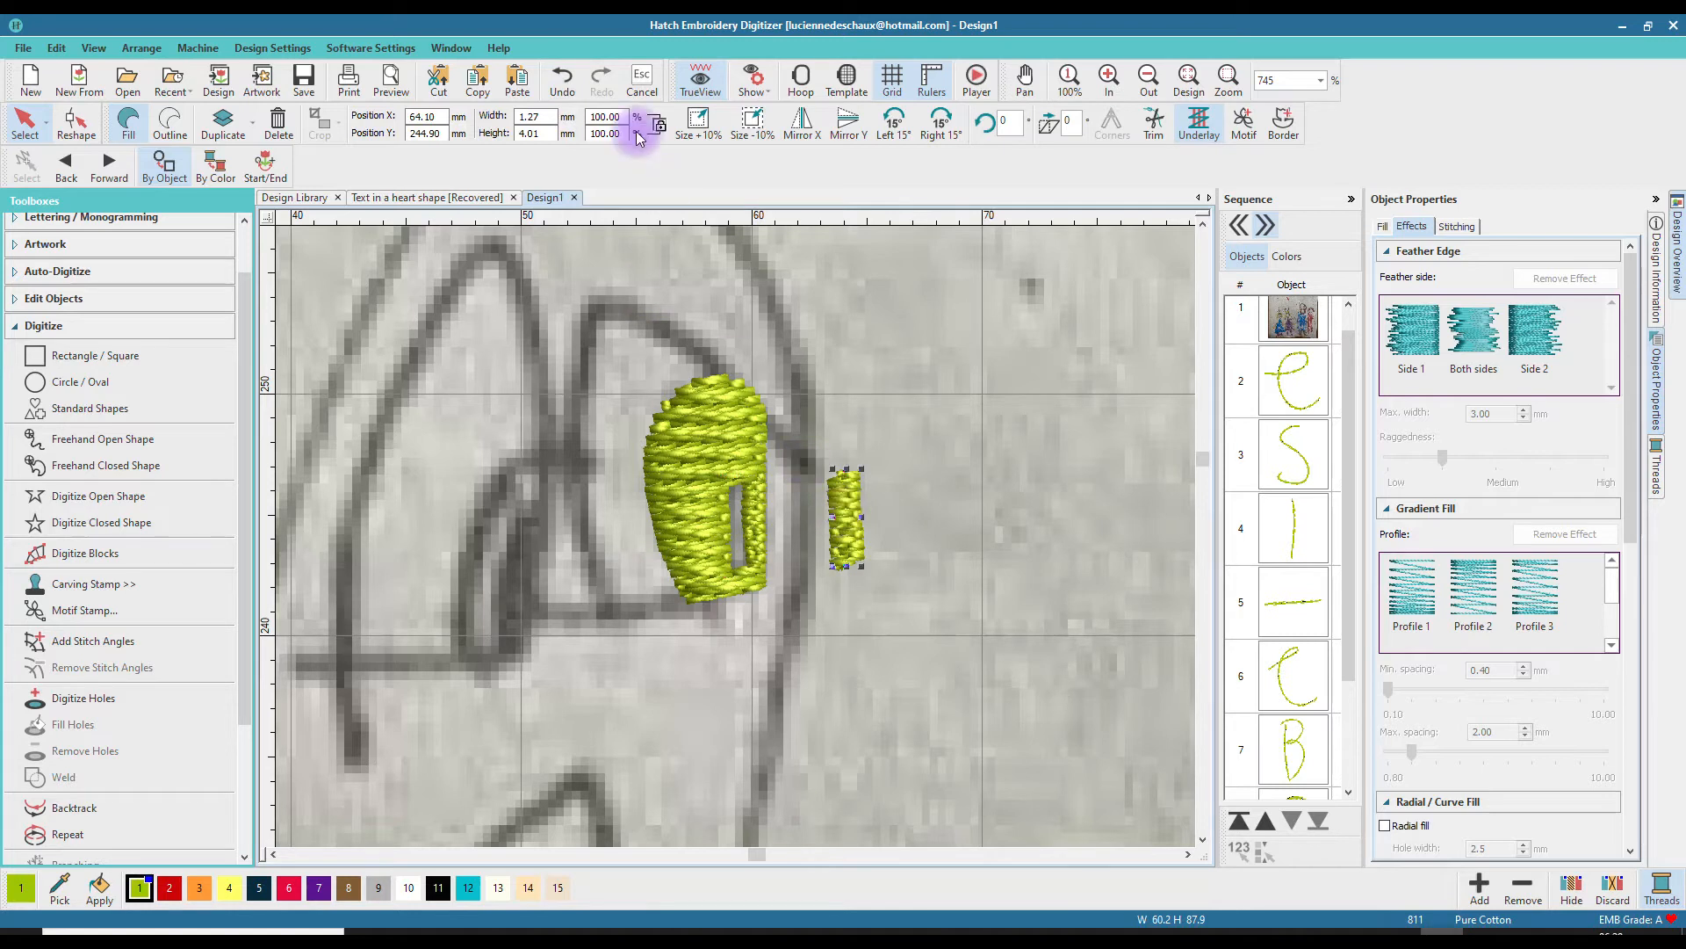
click(562, 81)
- Recolor the hole's fill with thread color 13 and the surrounding pupil with black, color 11
click(497, 888)
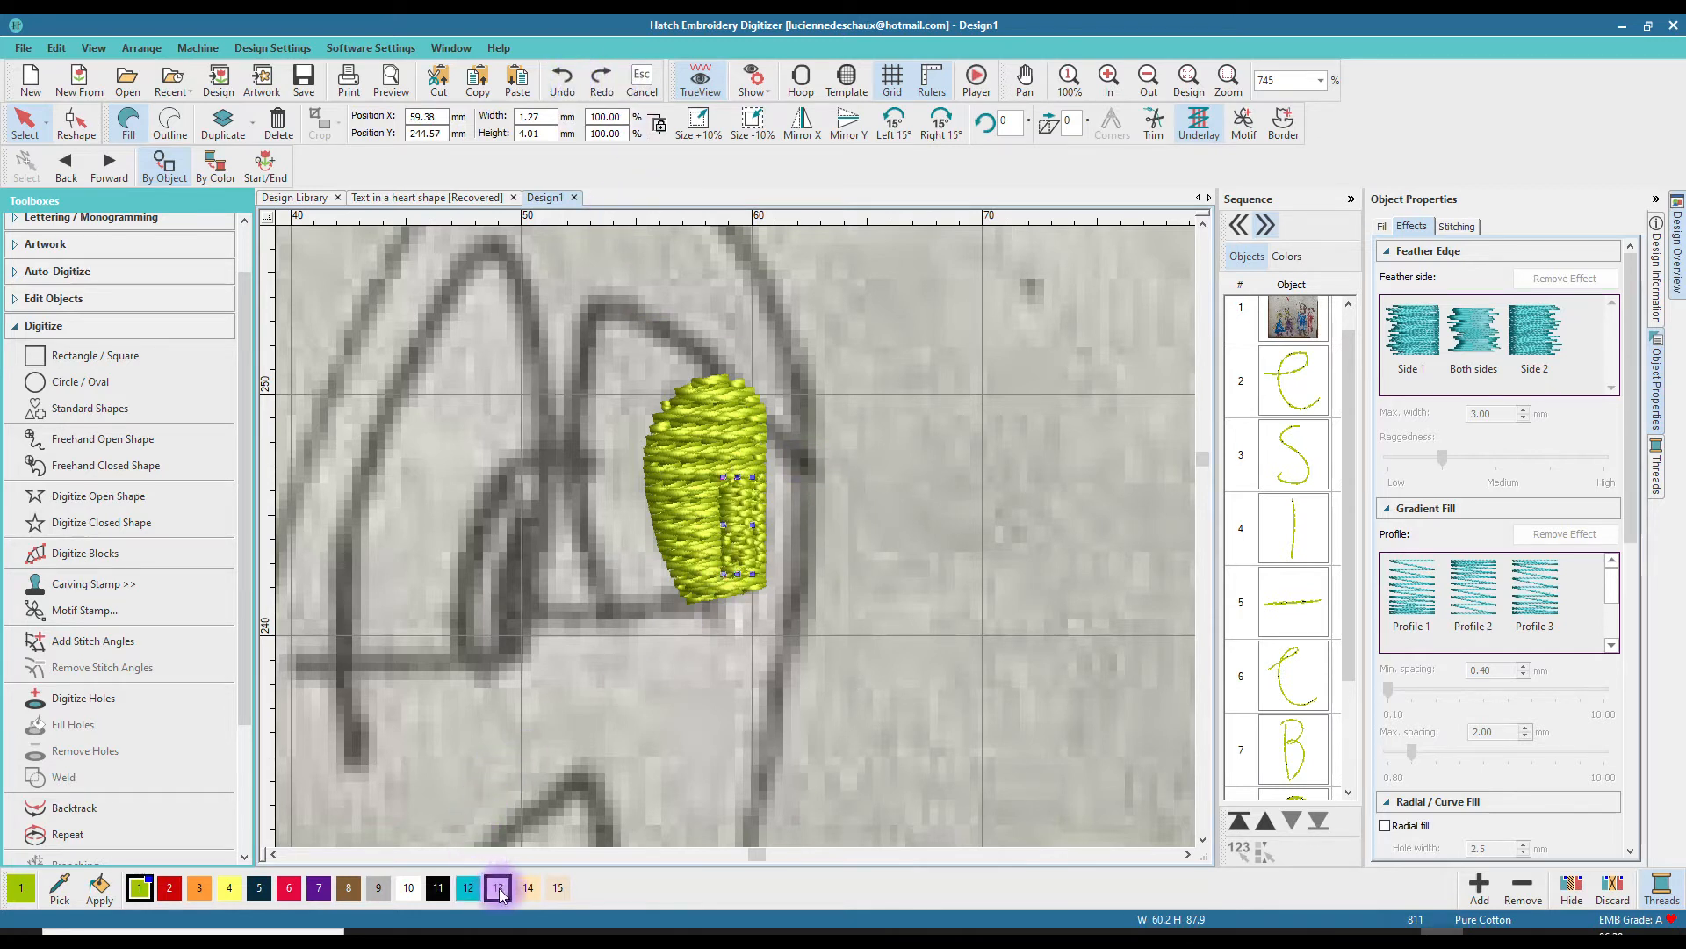
click(685, 411)
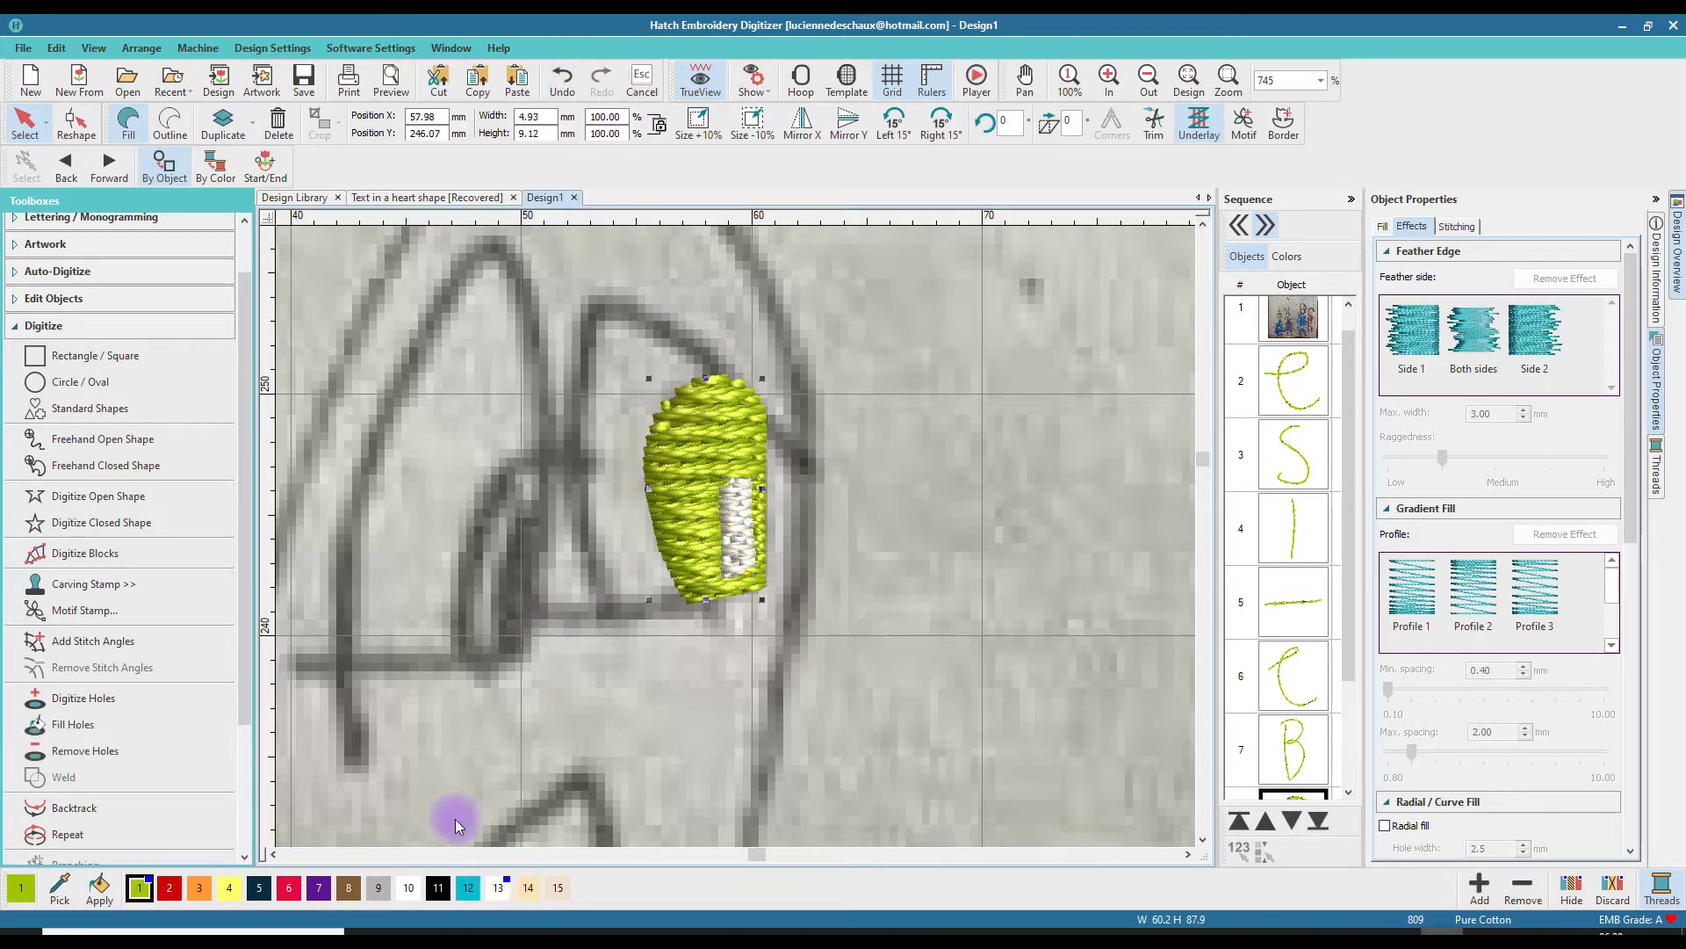
click(439, 883)
scroll(712, 518, down, 4)
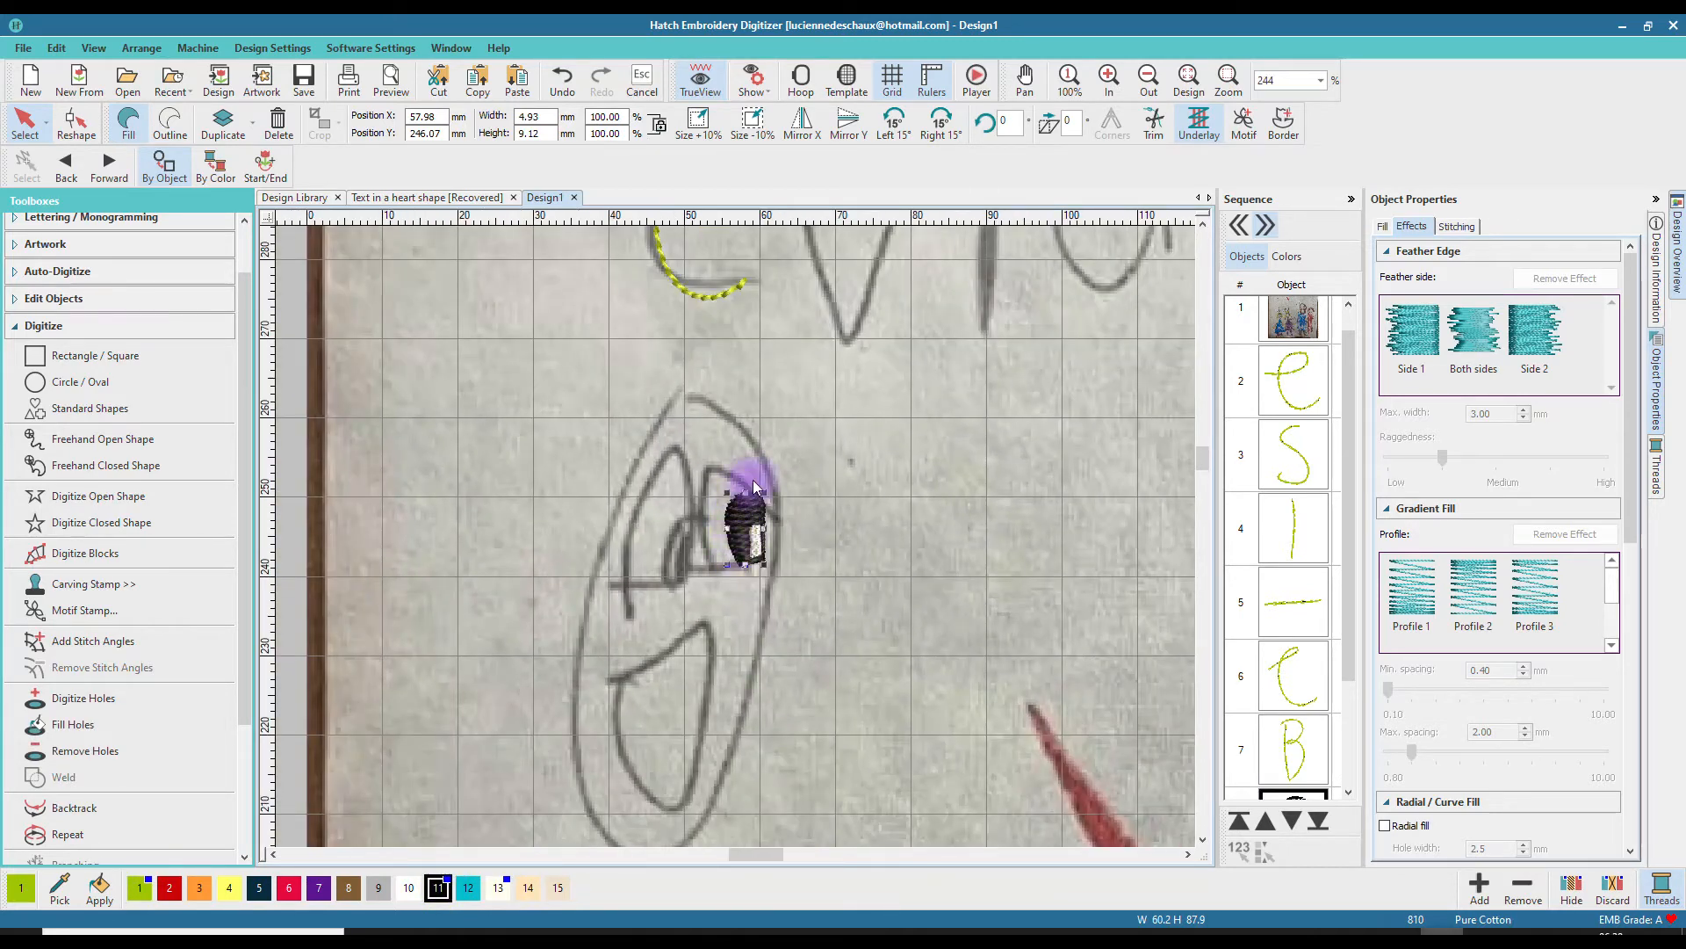
- Undo the work on the pupil back to before its Tatami shape was digitized
click(562, 83)
click(562, 85)
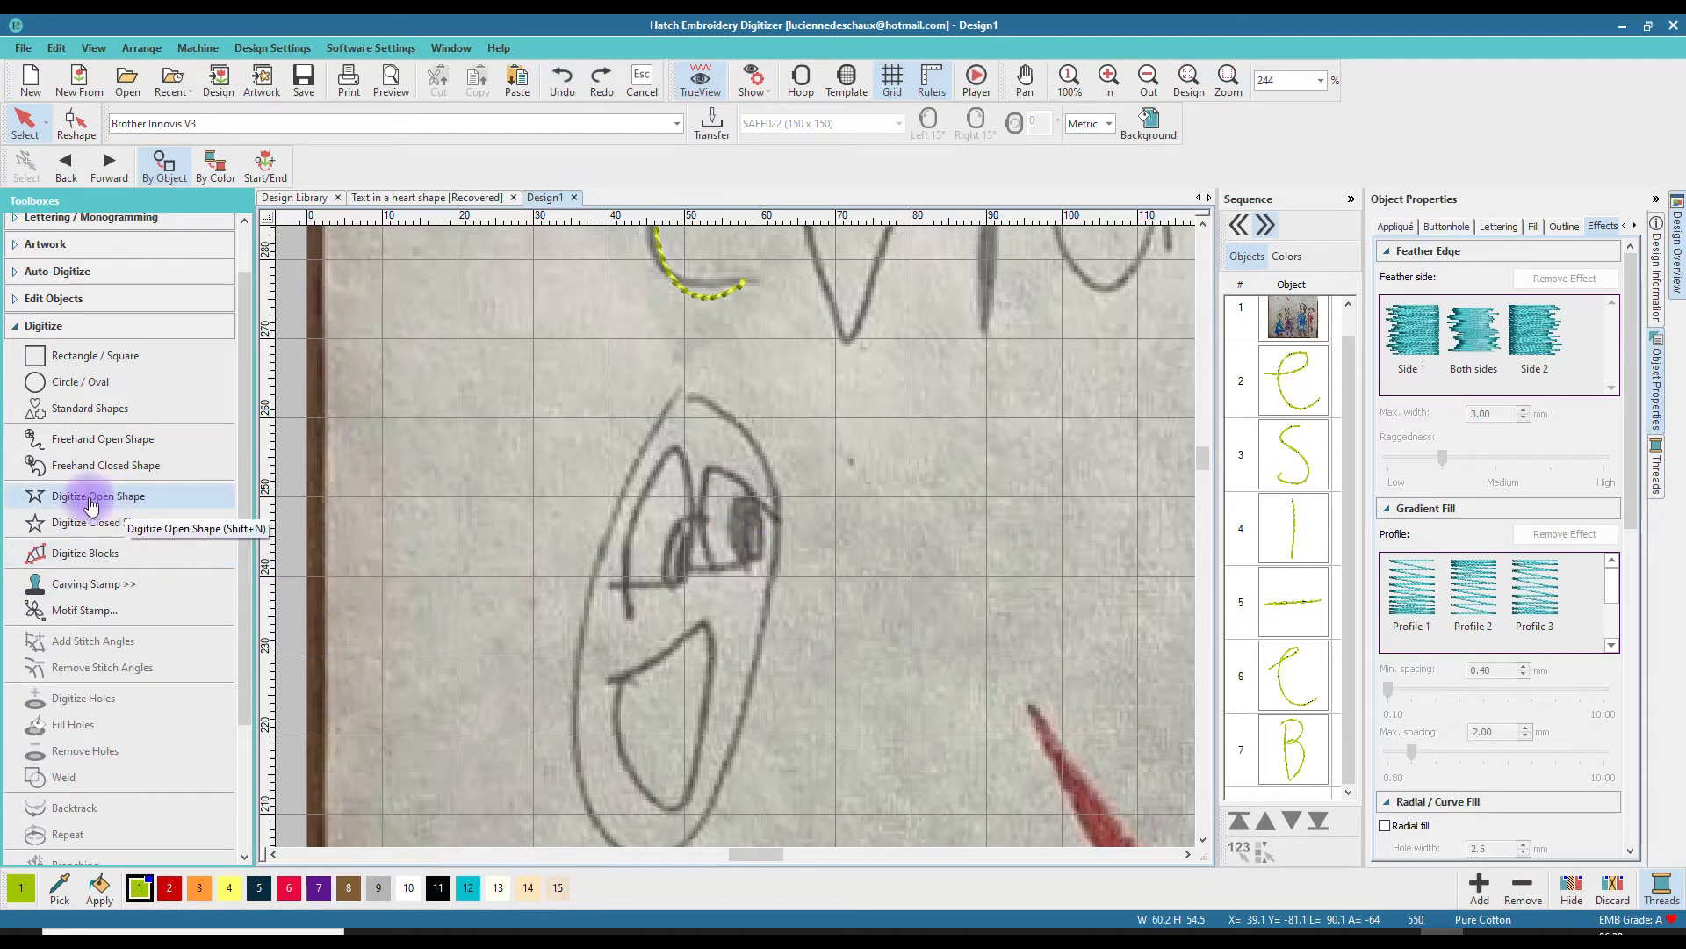
- Draw the right eye's pupil as a freehand open-shape spiral in Single Run stitch, working outward from its light spot
click(102, 439)
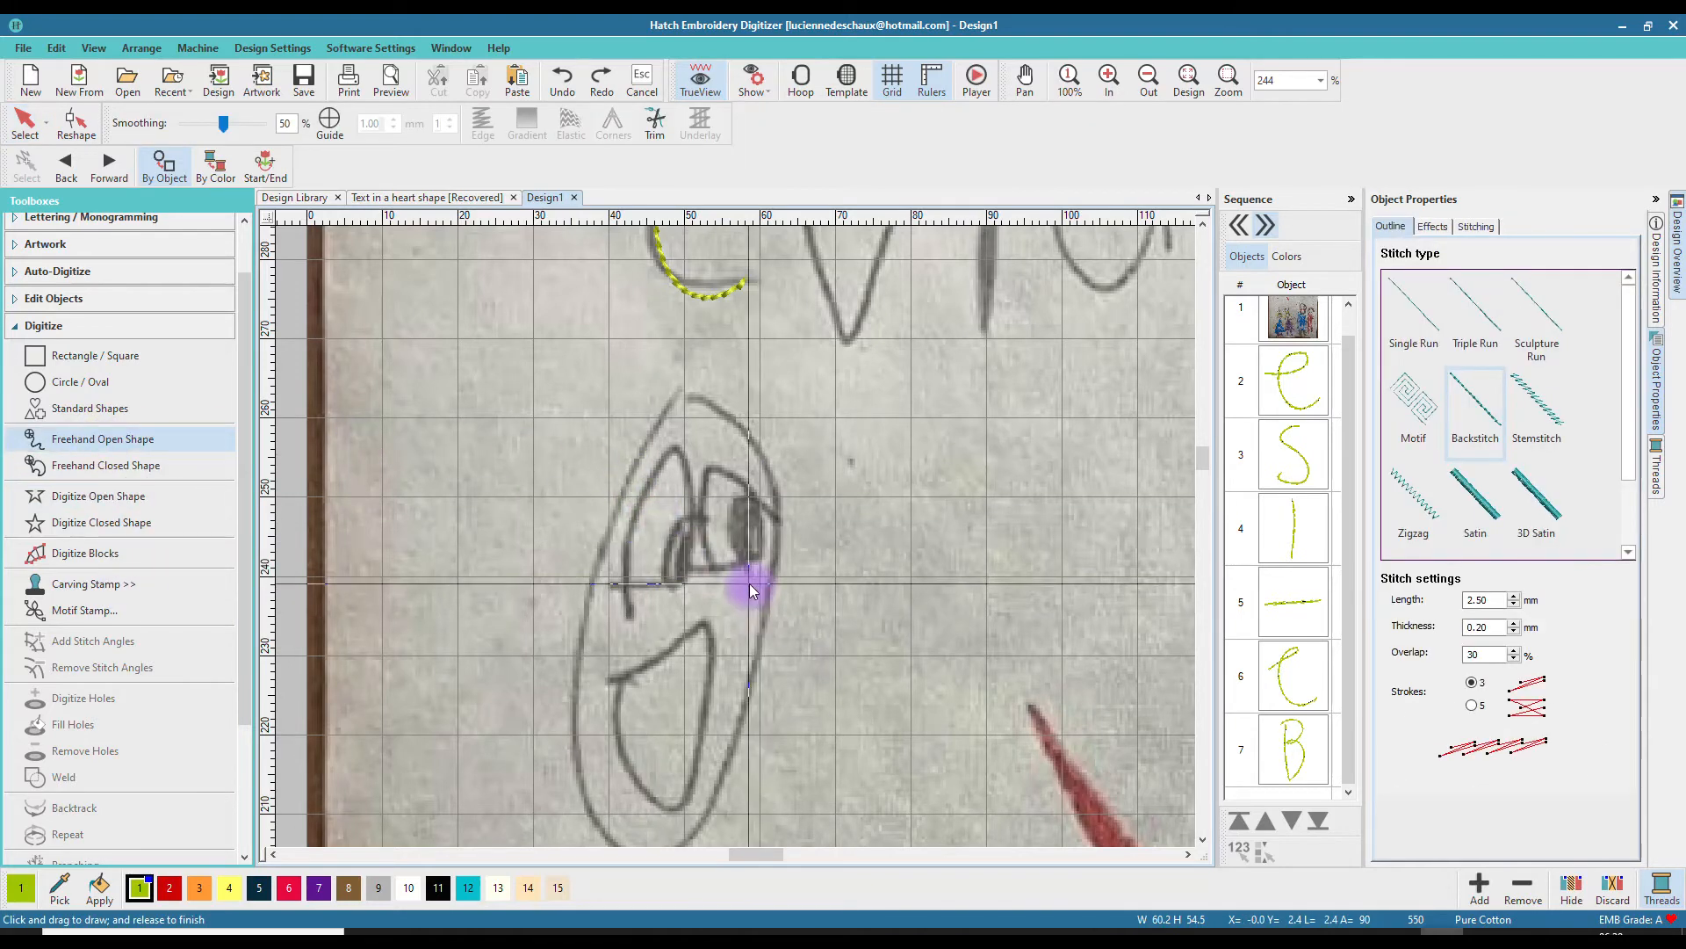
click(1411, 299)
scroll(655, 578, up, 5)
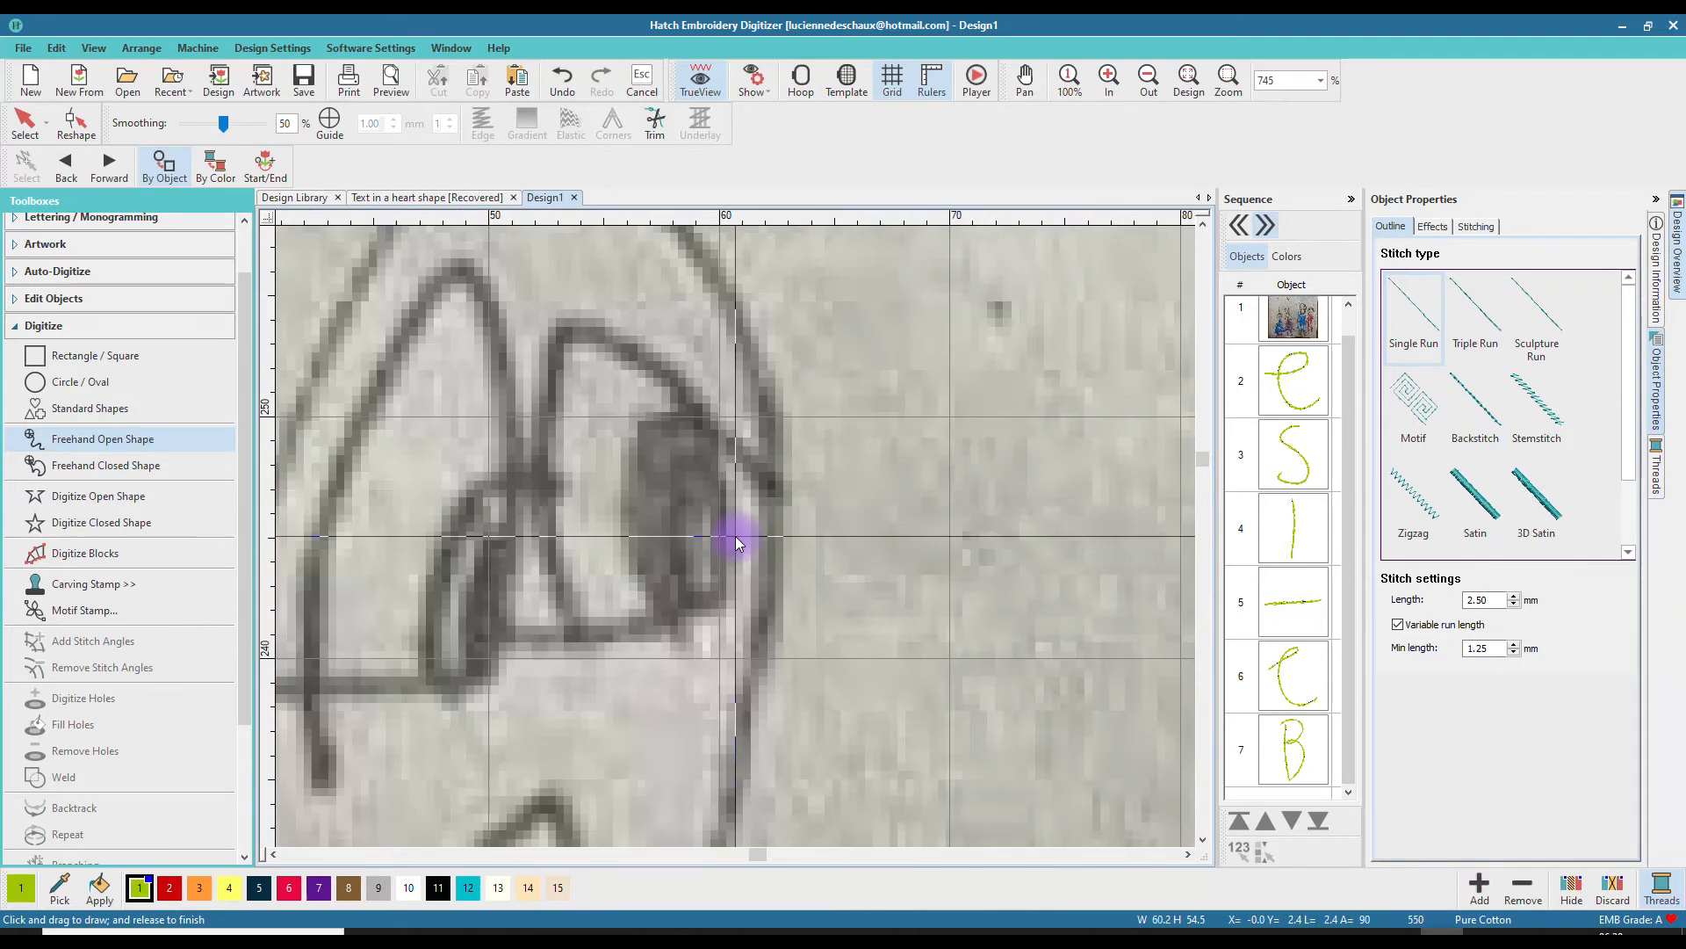
scroll(755, 745, up, 2)
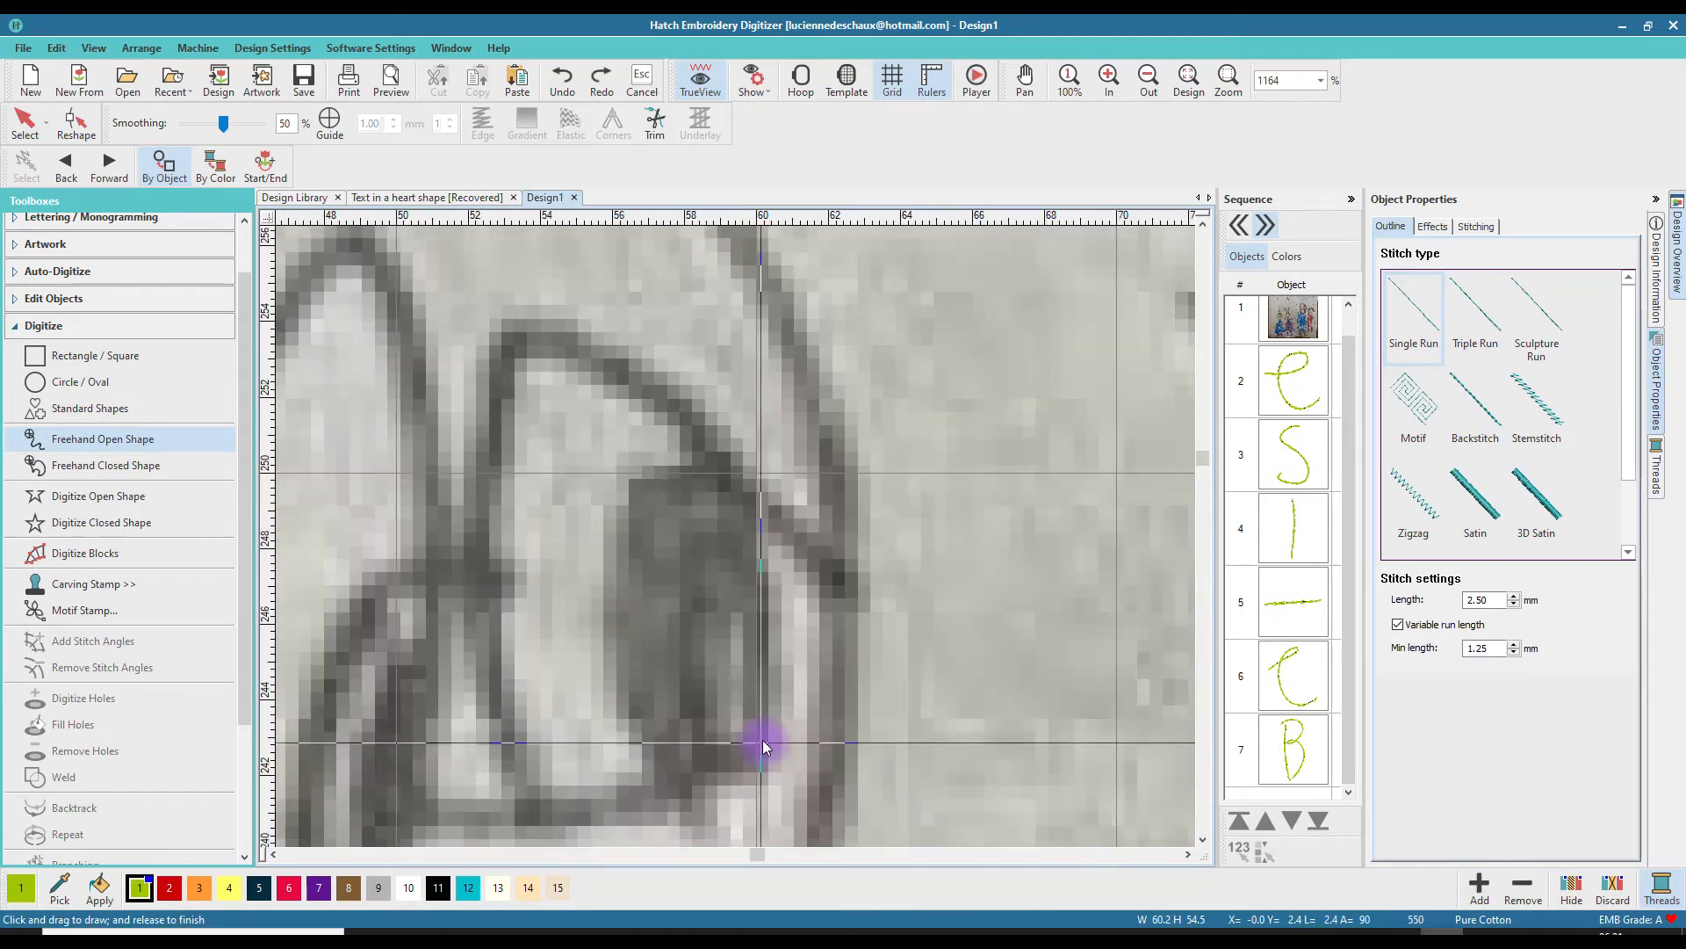
drag(730, 736, 726, 651)
mouse_move(722, 731)
mouse_down()
mouse_move(736, 613)
mouse_move(741, 731)
mouse_move(721, 754)
mouse_move(711, 615)
mouse_move(735, 610)
mouse_move(754, 642)
mouse_move(757, 739)
mouse_move(738, 782)
mouse_move(714, 787)
mouse_move(686, 731)
mouse_move(689, 620)
mouse_move(699, 594)
mouse_move(757, 625)
mouse_move(754, 776)
mouse_move(671, 752)
mouse_move(664, 666)
mouse_move(694, 555)
mouse_move(733, 565)
mouse_move(763, 609)
mouse_move(760, 764)
mouse_move(678, 777)
mouse_move(642, 721)
mouse_move(636, 658)
mouse_move(674, 534)
mouse_move(729, 527)
mouse_move(752, 547)
mouse_move(767, 677)
mouse_move(760, 750)
mouse_move(732, 782)
mouse_move(674, 773)
mouse_move(638, 731)
mouse_move(622, 631)
mouse_move(633, 550)
mouse_move(649, 506)
mouse_move(689, 484)
mouse_move(733, 499)
mouse_move(750, 564)
mouse_up()
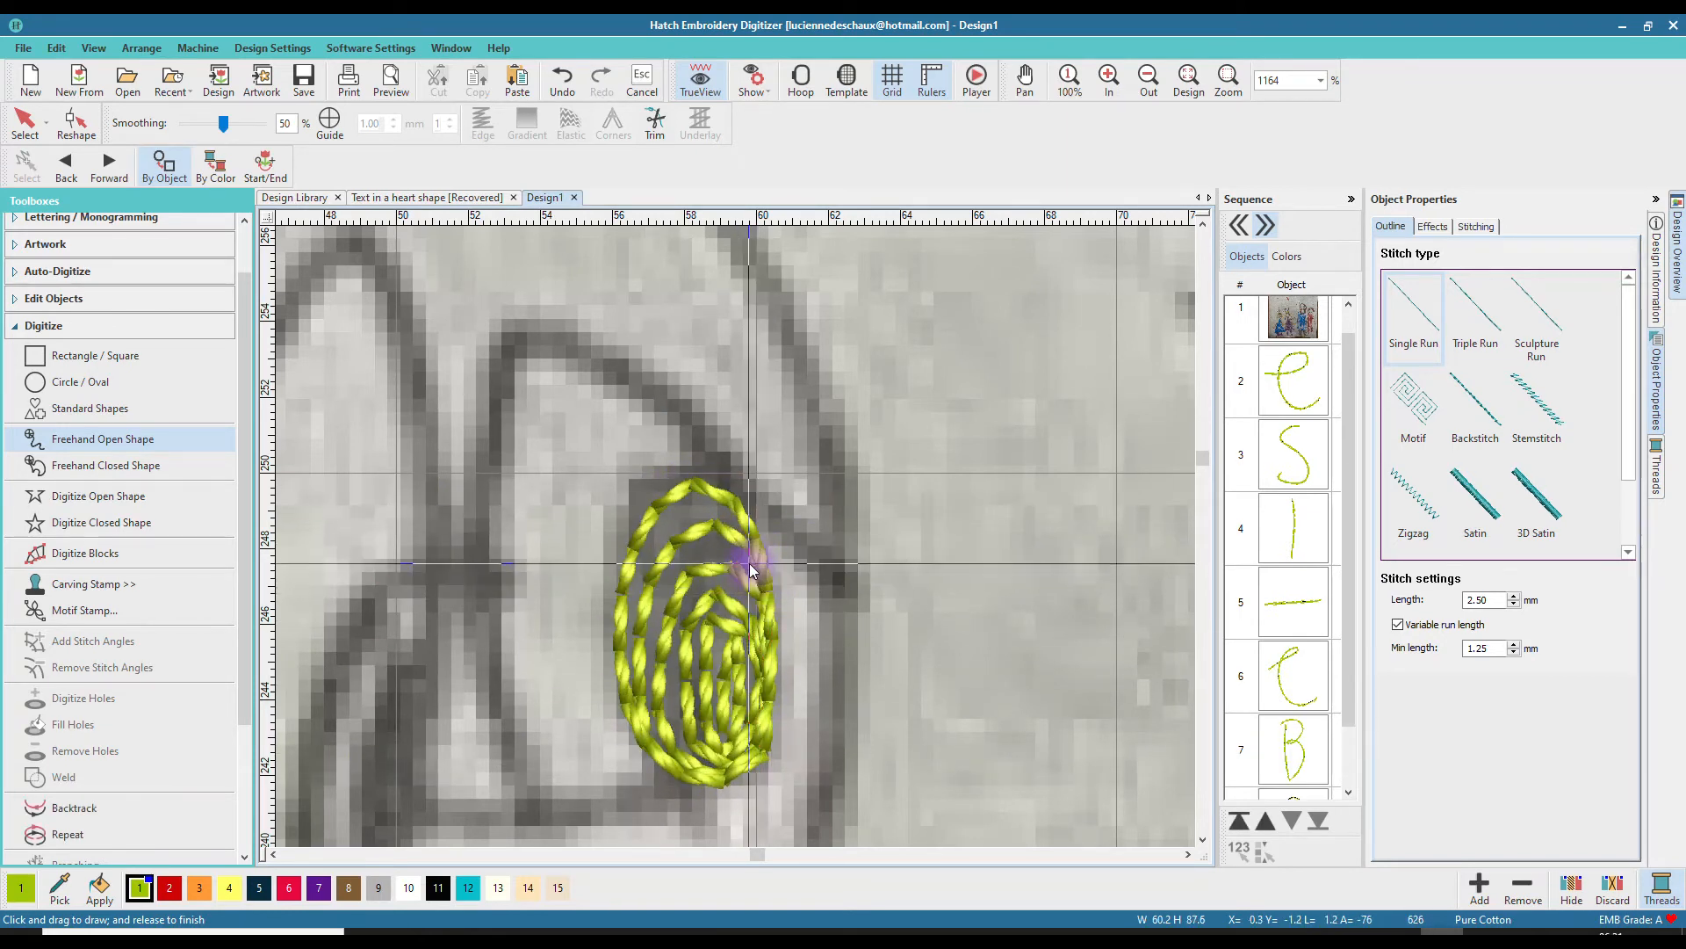
- Recolor the spiral pupil black with thread color 11 and shift it slightly left within the eye
click(25, 123)
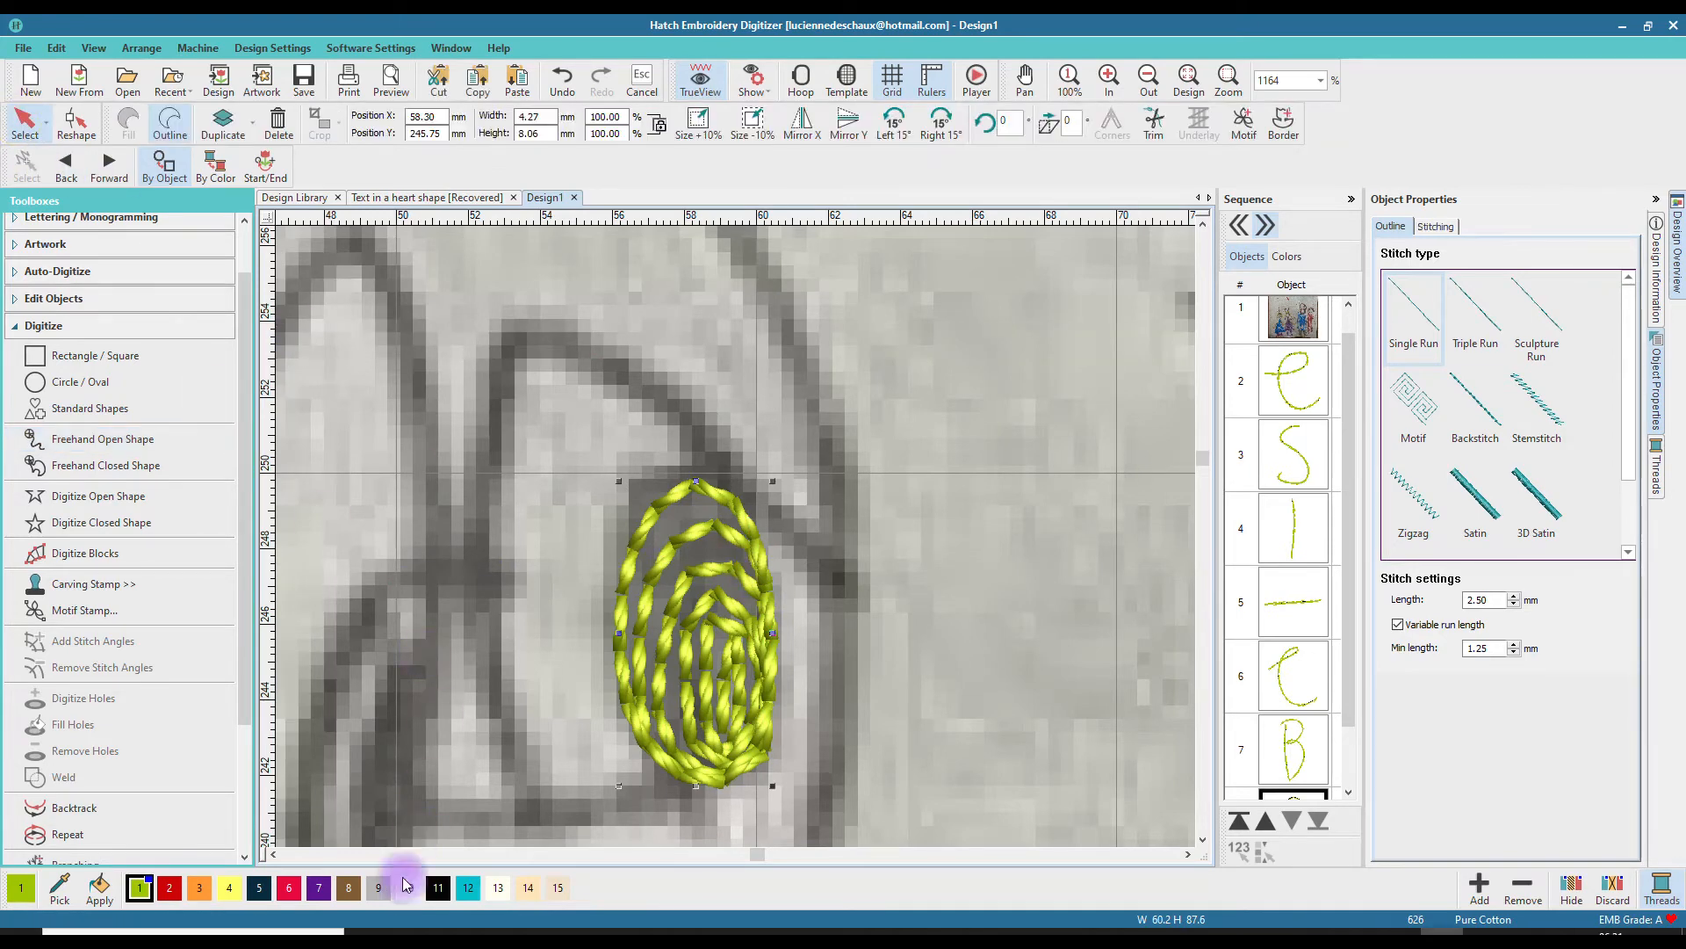
click(437, 887)
scroll(772, 762, down, 2)
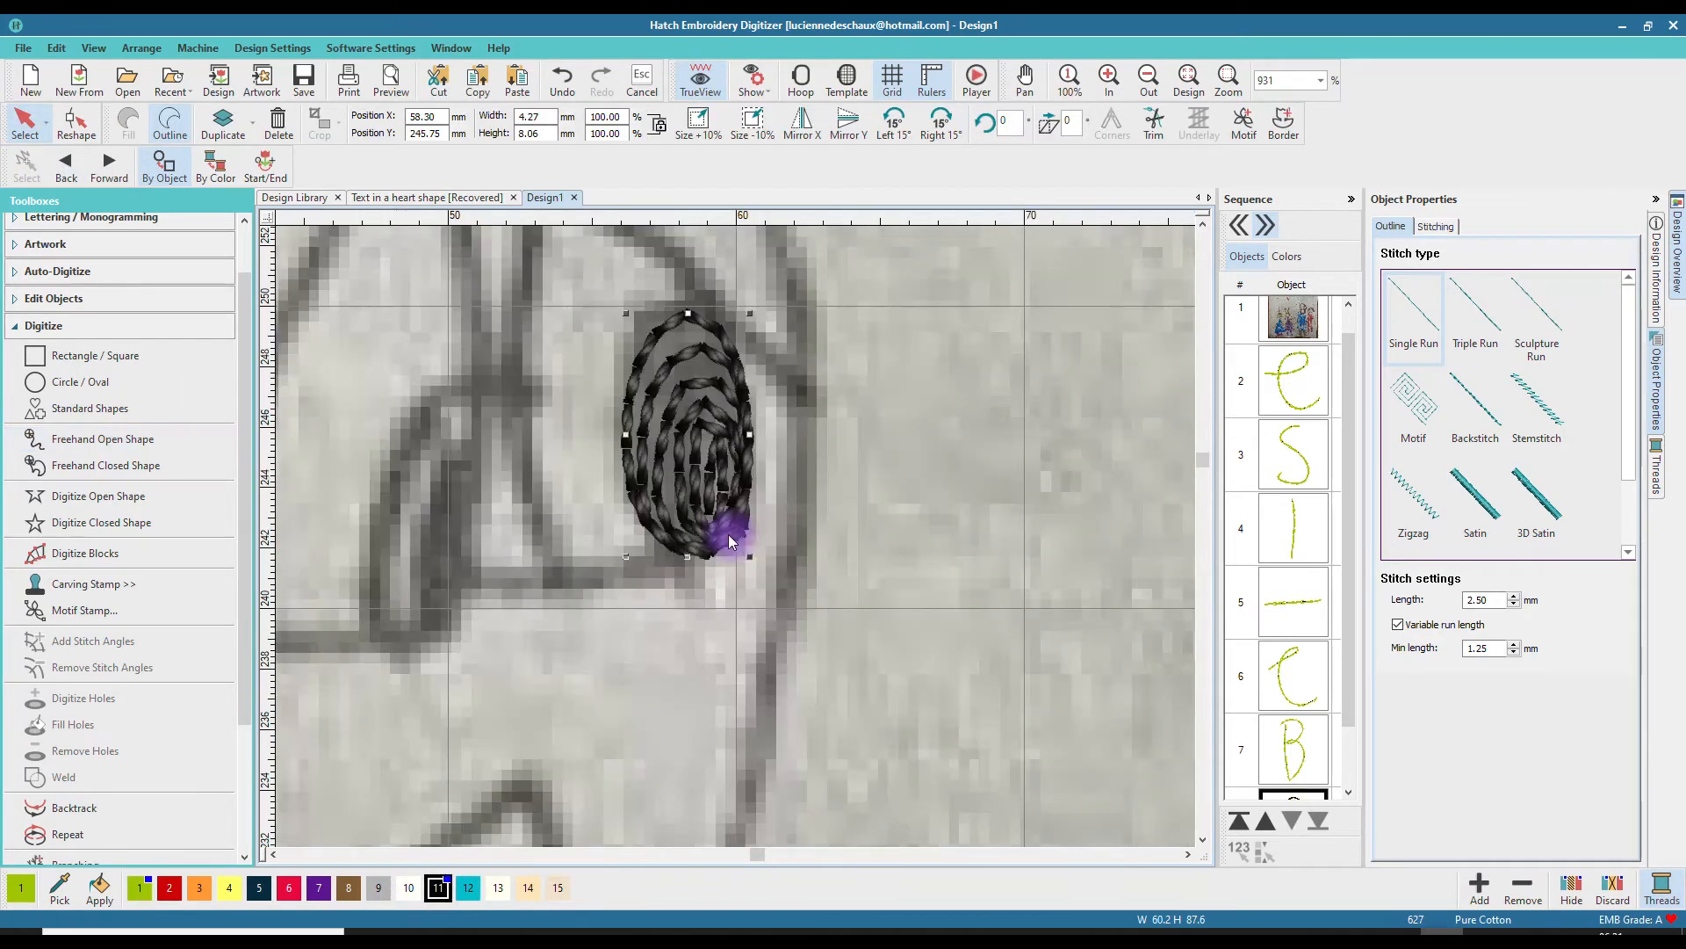
scroll(729, 534, down, 2)
scroll(727, 481, down, 1)
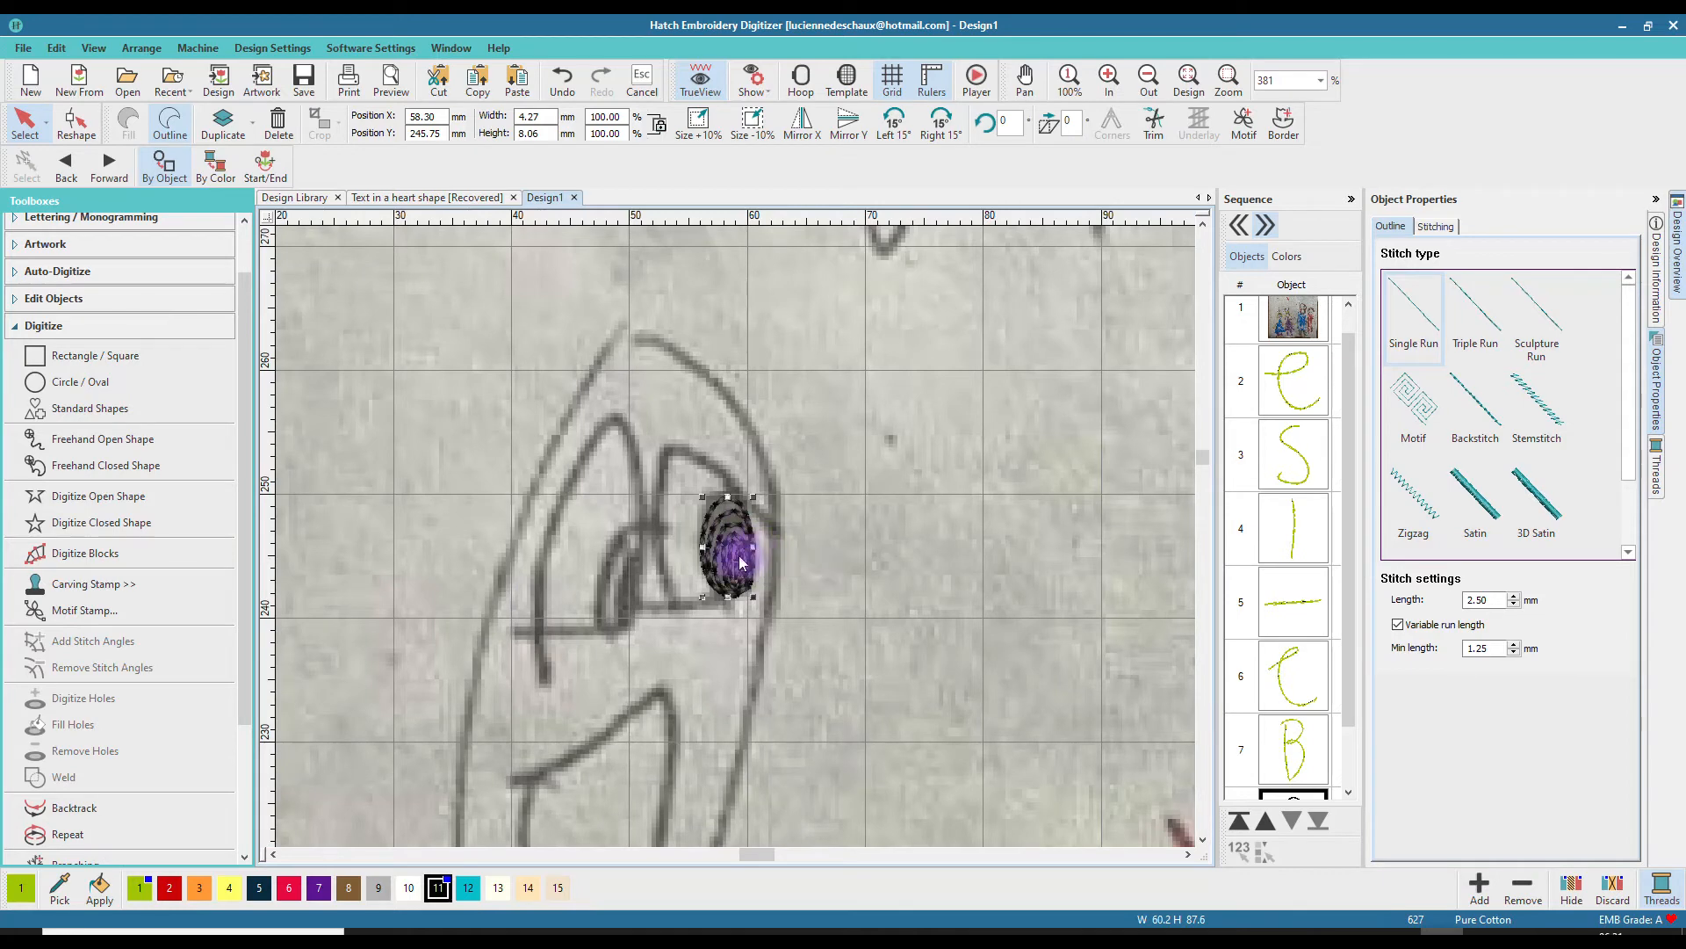
drag(740, 548, 728, 551)
- Reshape the innermost loop of the black pupil spiral by moving its nodes outward to open up the light spot
scroll(736, 545, up, 5)
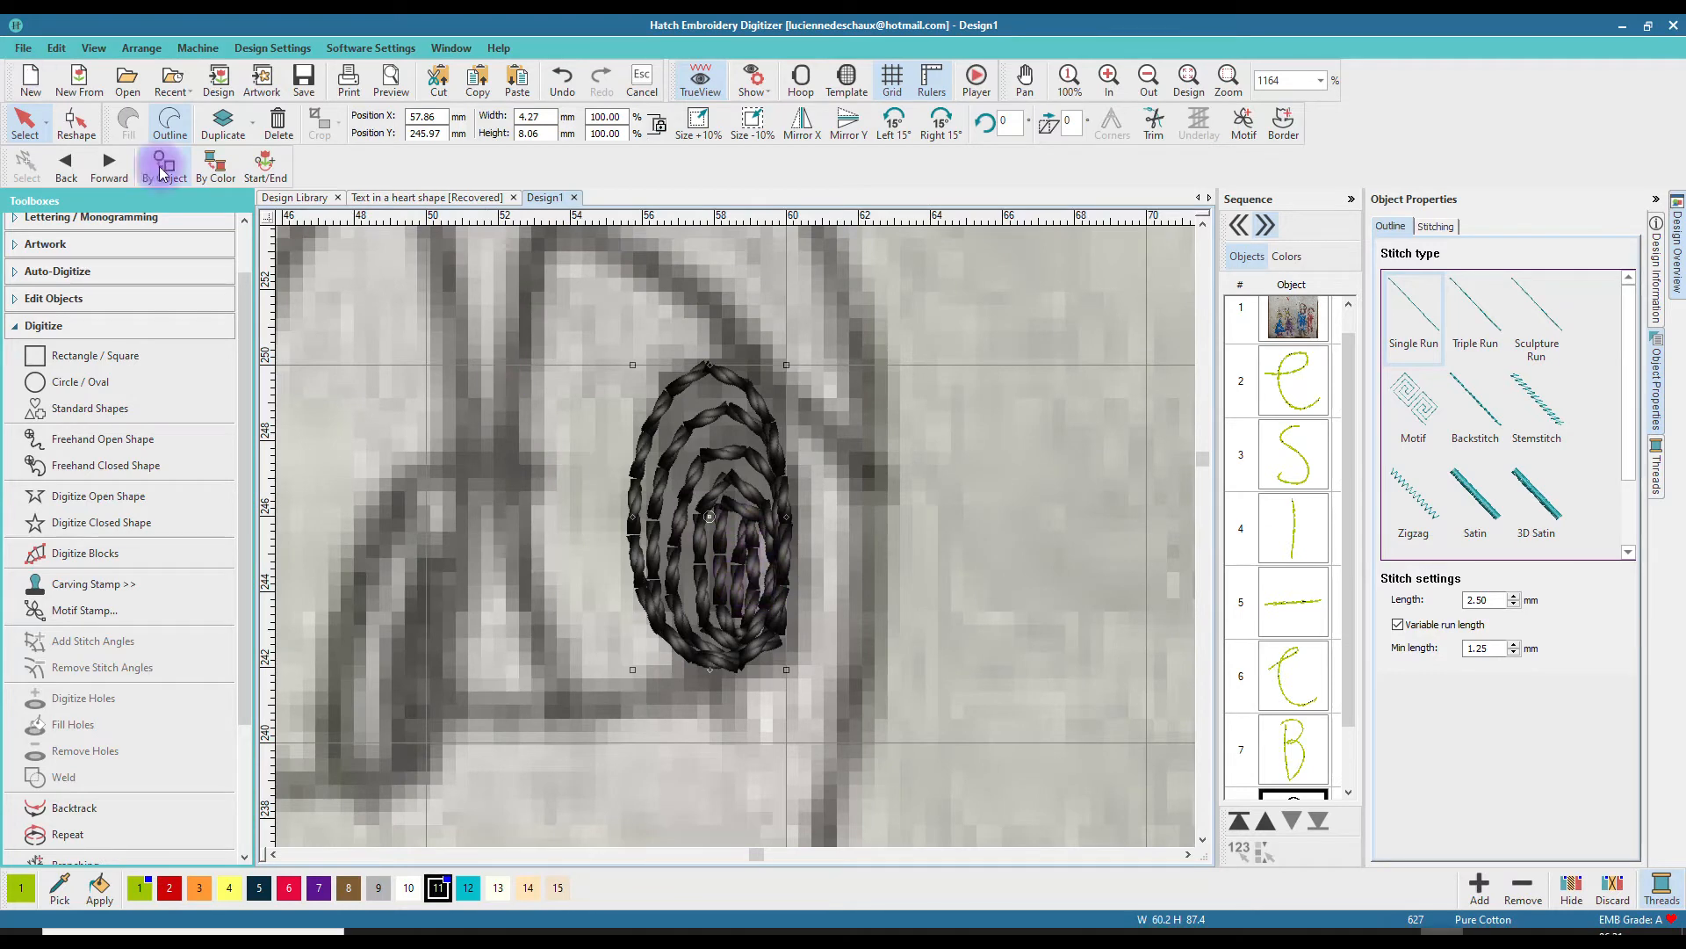
click(97, 133)
scroll(720, 565, up, 3)
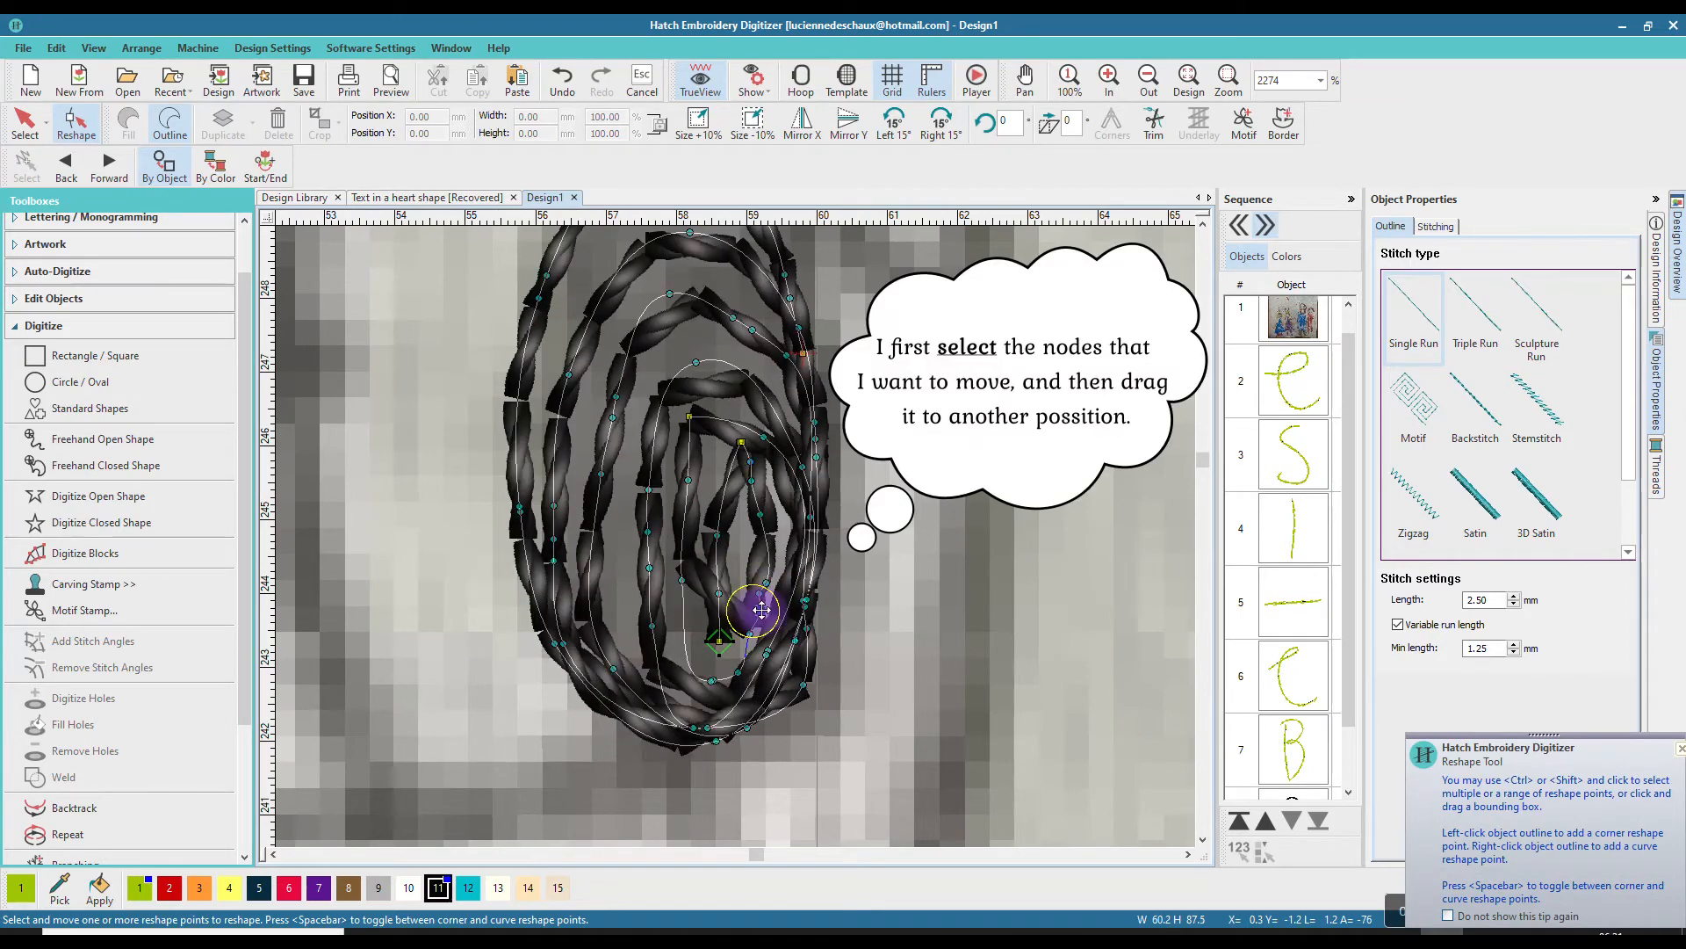
click(769, 593)
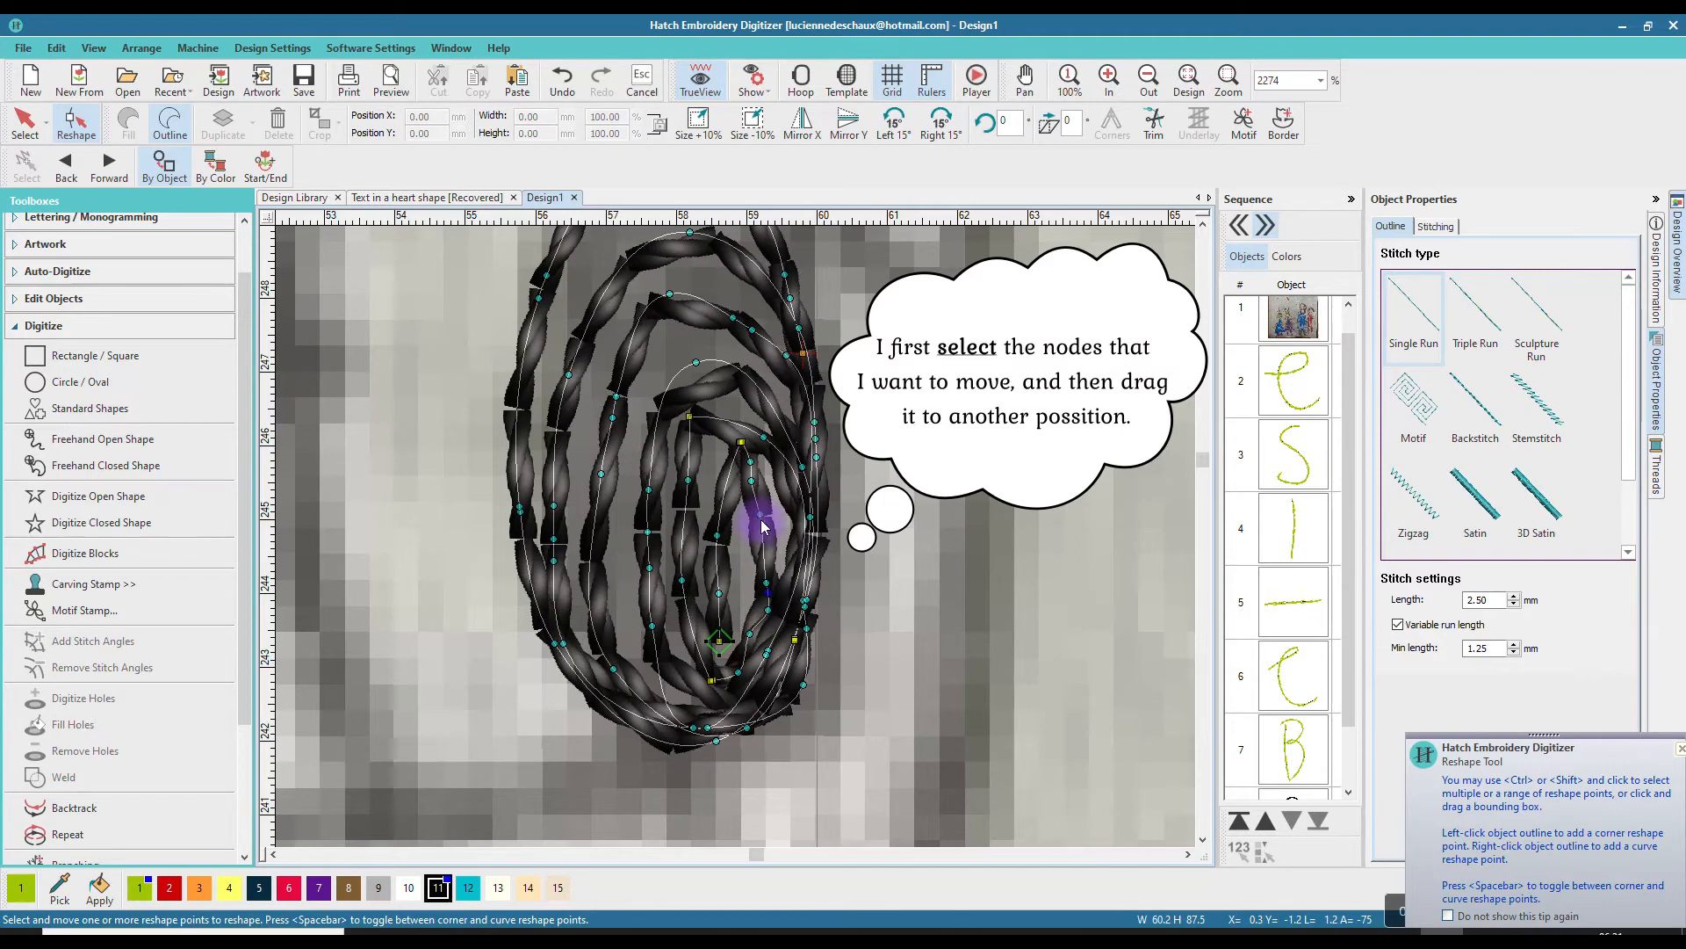
drag(776, 514, 775, 576)
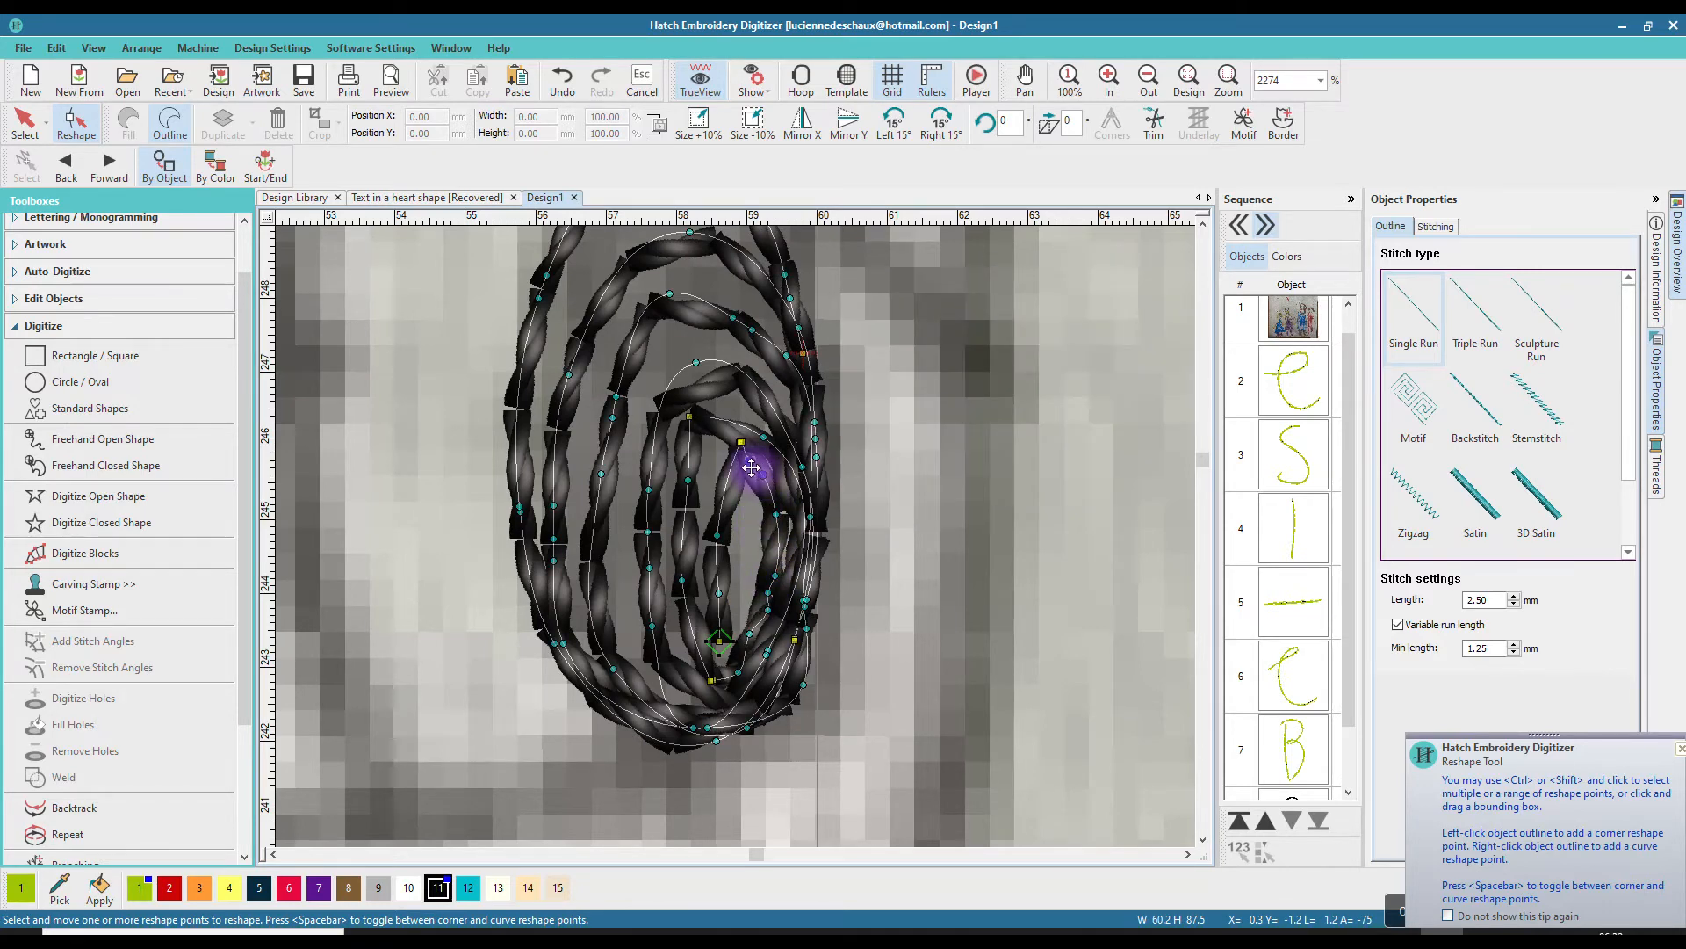
drag(718, 448, 740, 464)
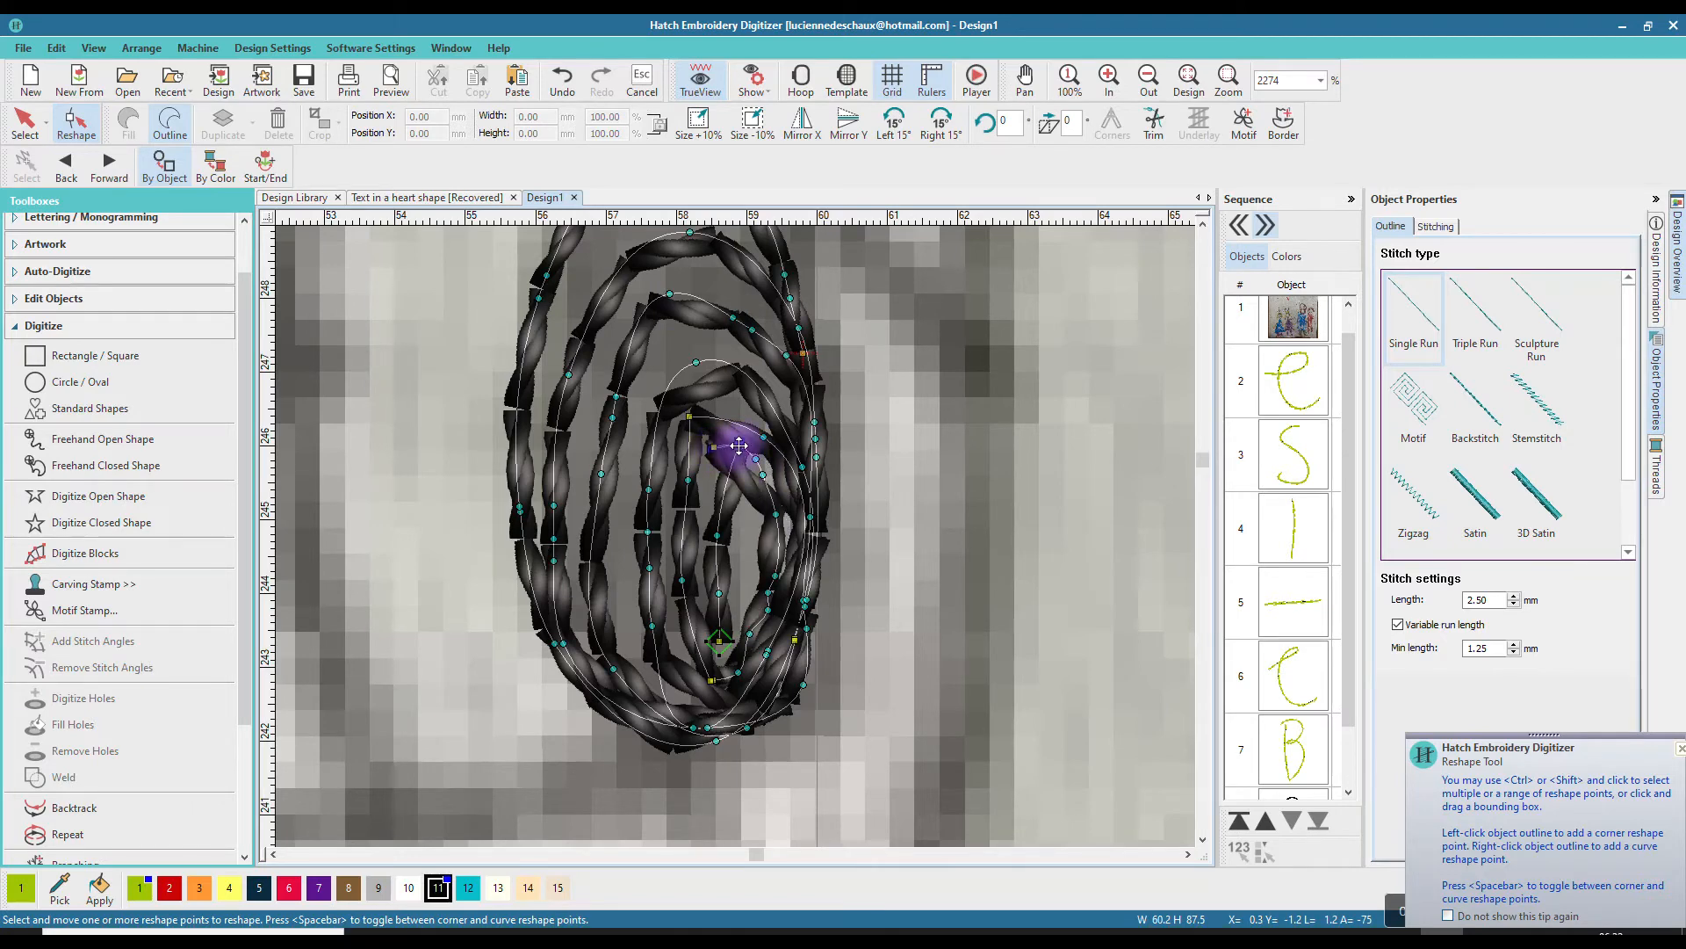
click(708, 448)
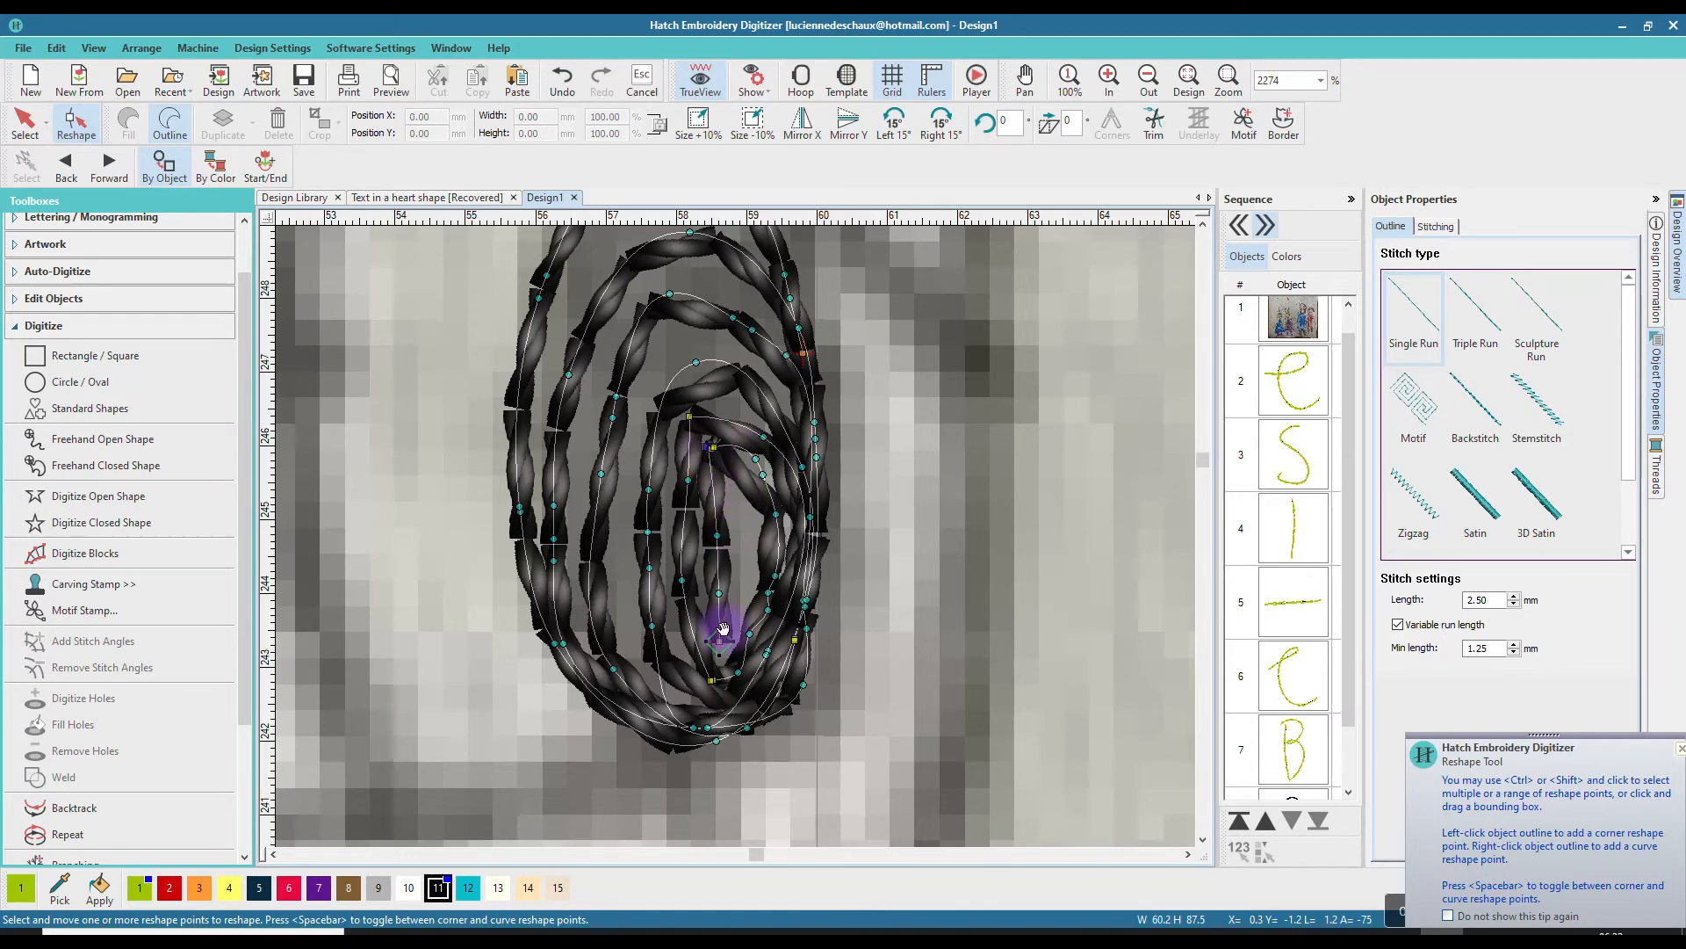
click(760, 452)
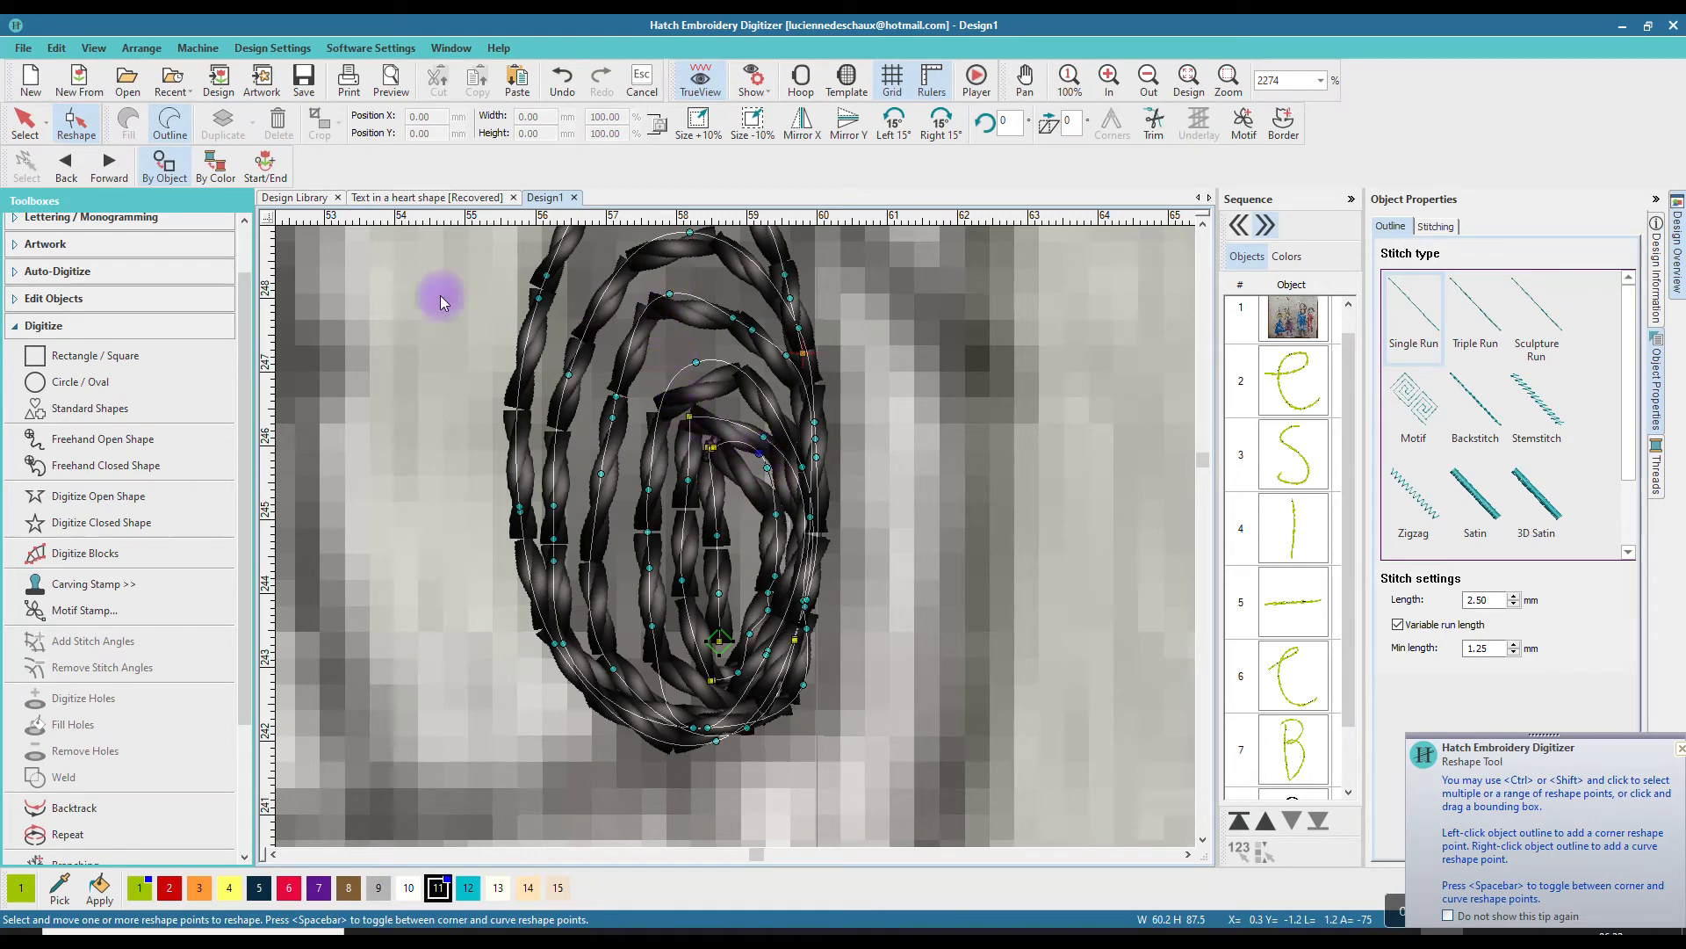
click(24, 124)
- Draw the pupil's light spot as a small freehand open shape in Single Run stitch with white thread color 10
scroll(741, 523, down, 3)
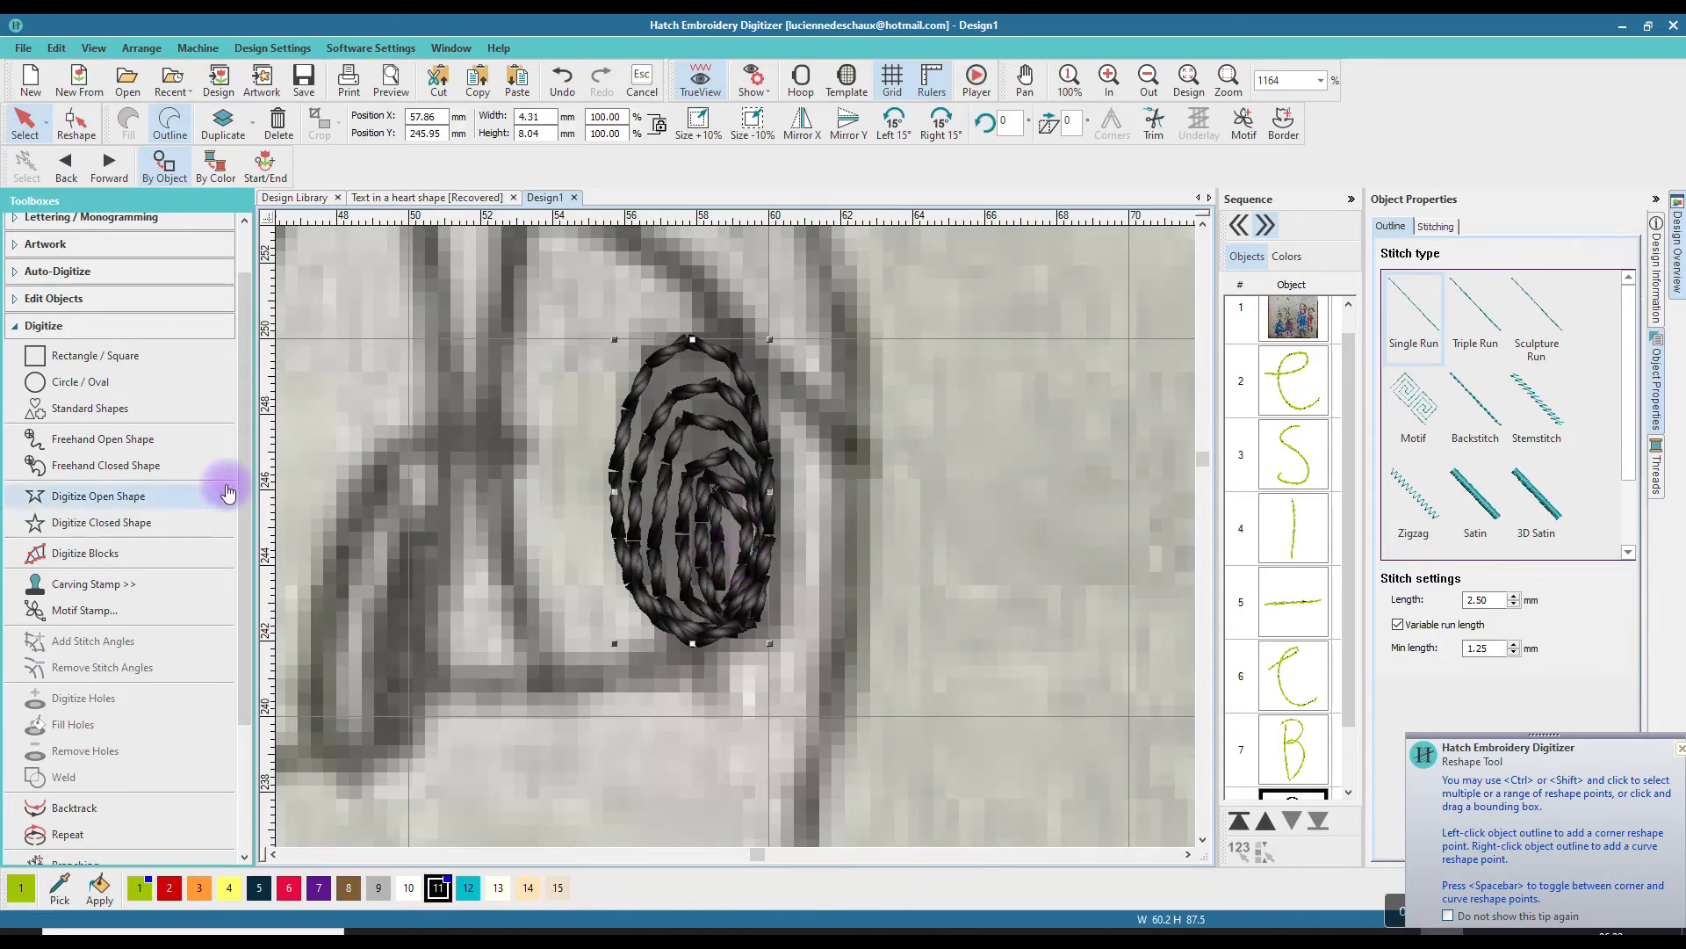
click(104, 448)
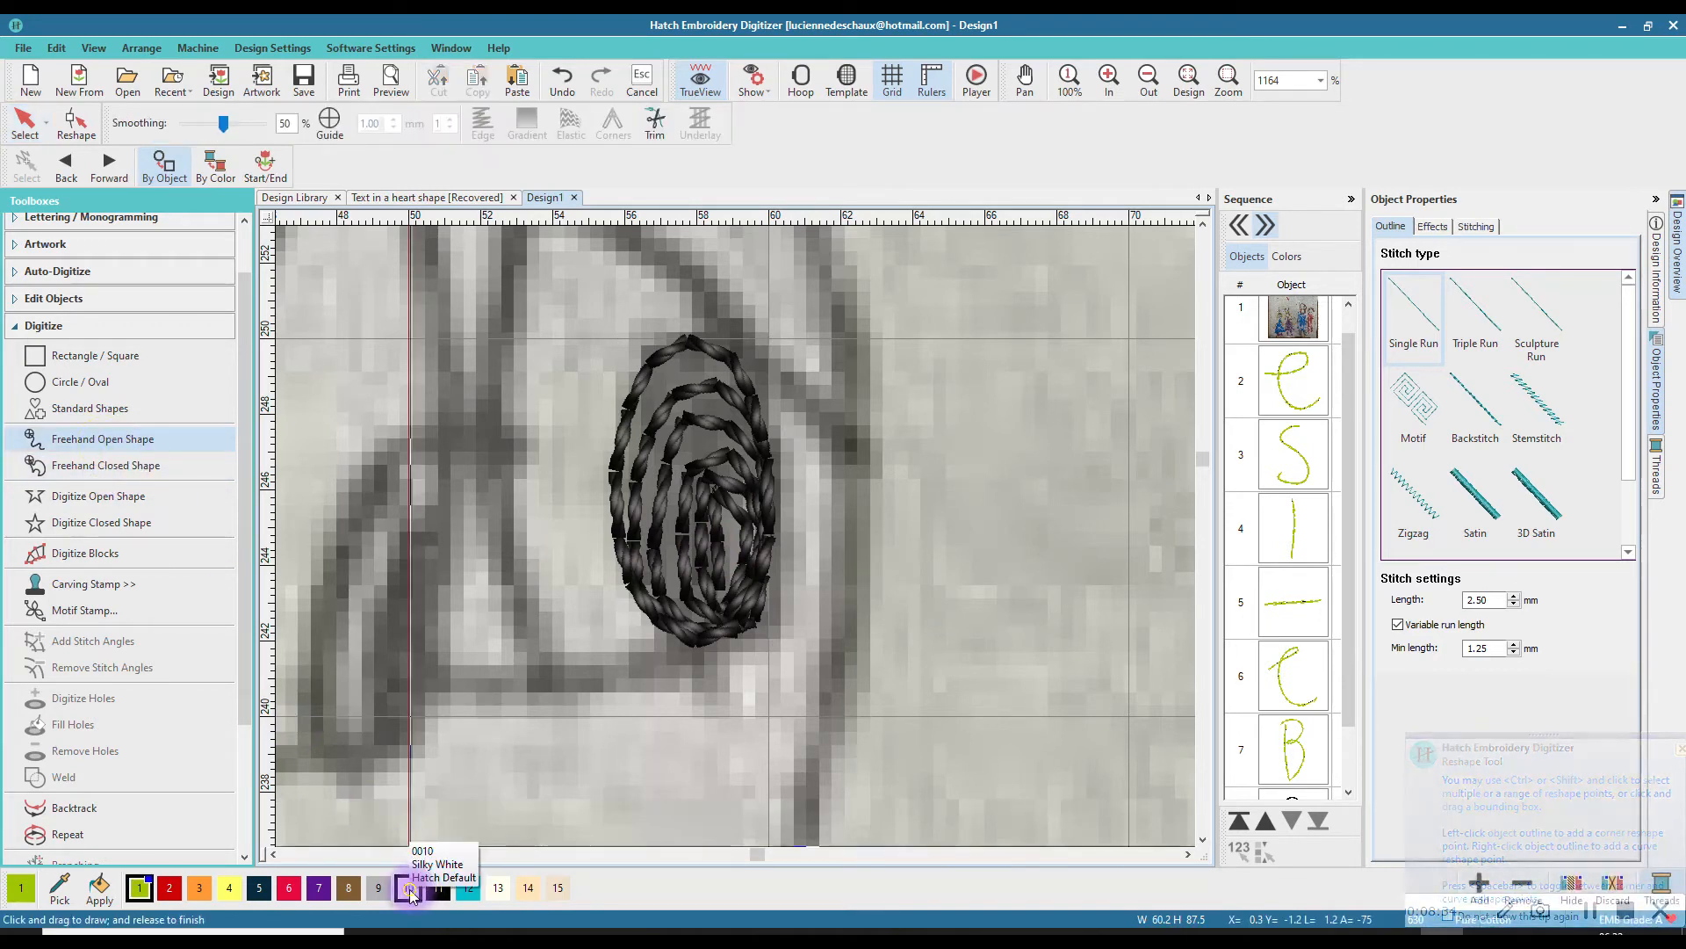
mouse_move(726, 604)
mouse_down()
mouse_move(729, 509)
mouse_move(720, 596)
mouse_up()
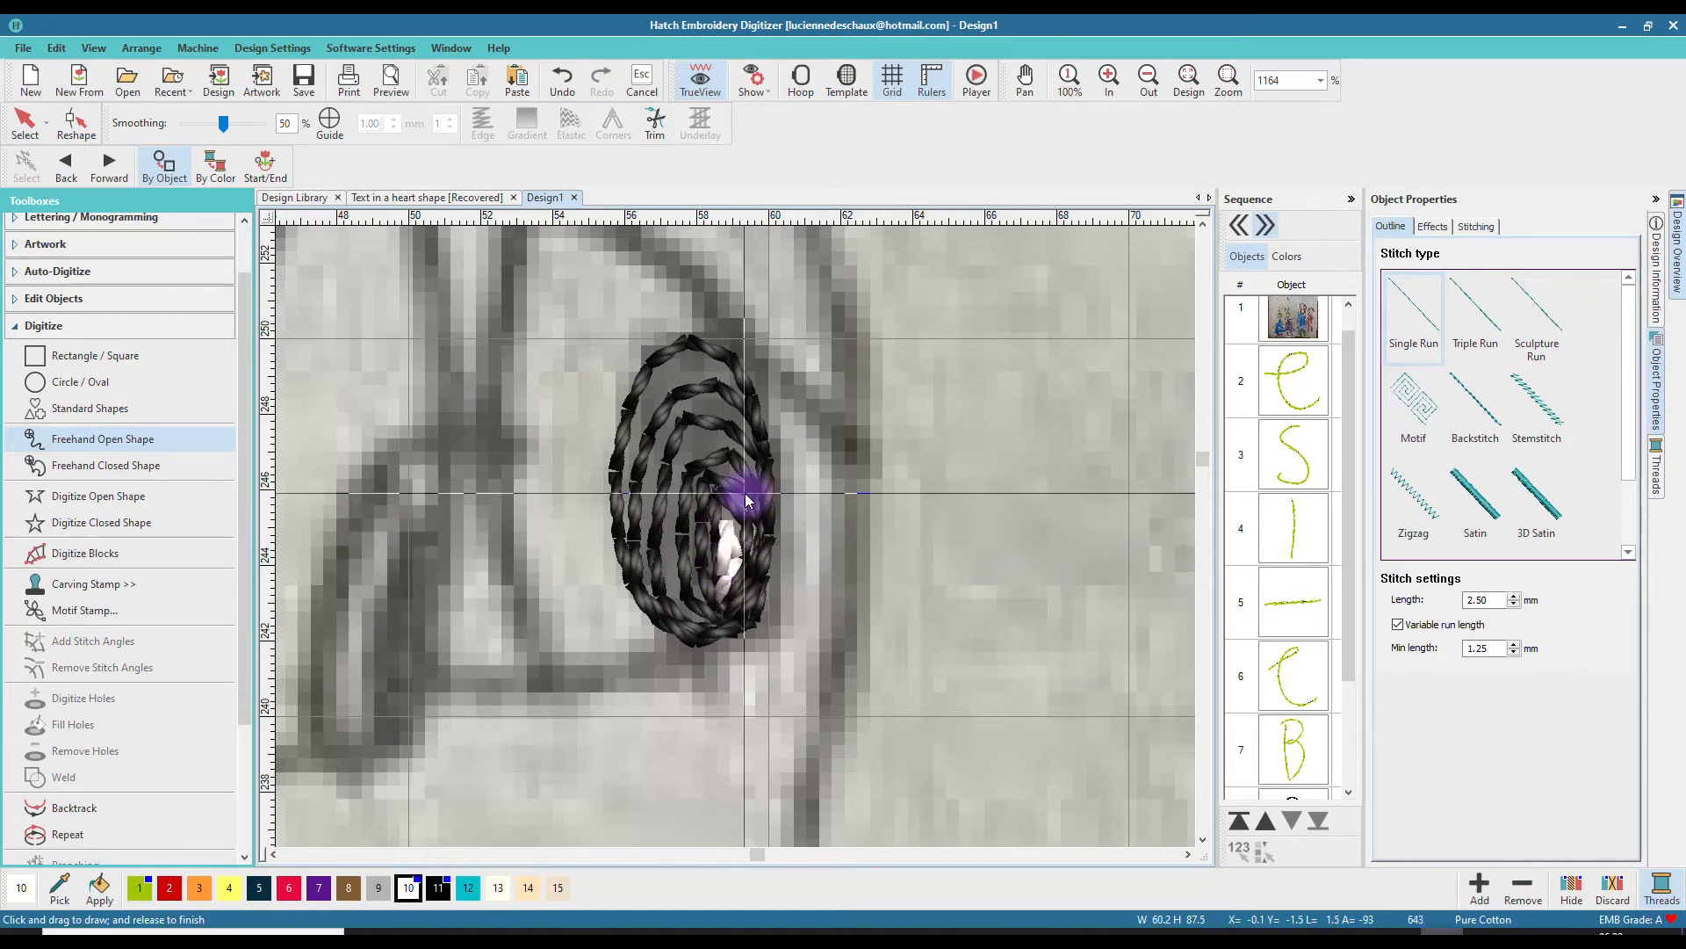
click(25, 123)
- Set up closed-shape digitizing for the red mark below the lettering, with red thread color 2 and a Satin fill
scroll(738, 536, down, 8)
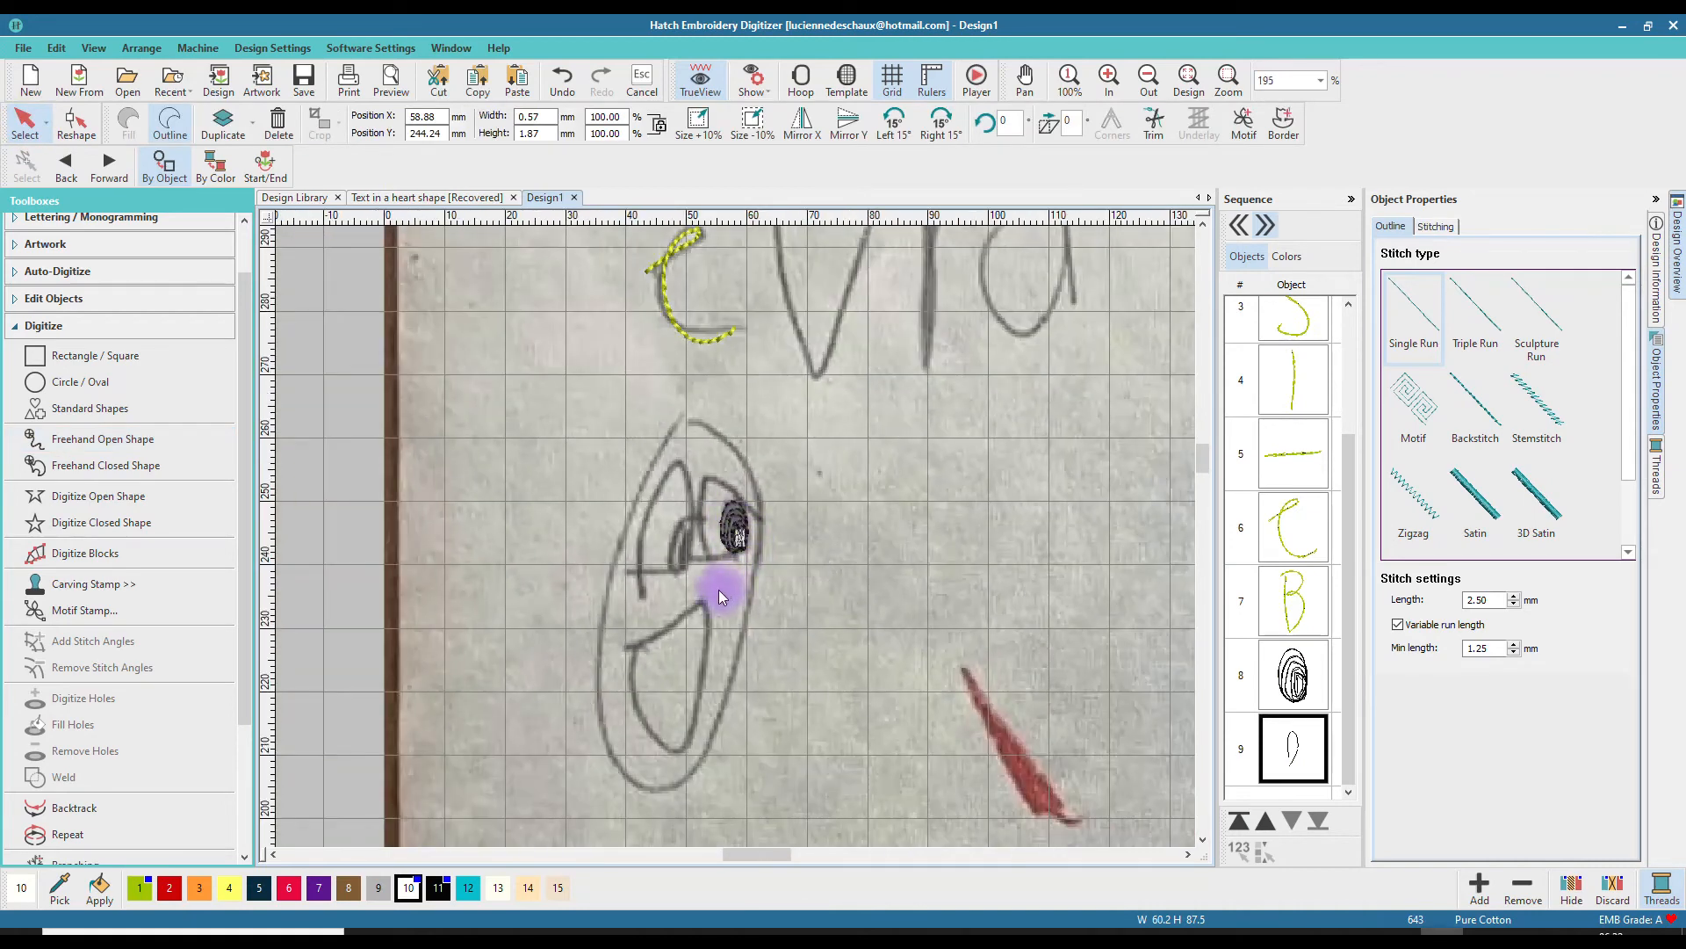
scroll(859, 663, down, 2)
scroll(730, 536, up, 3)
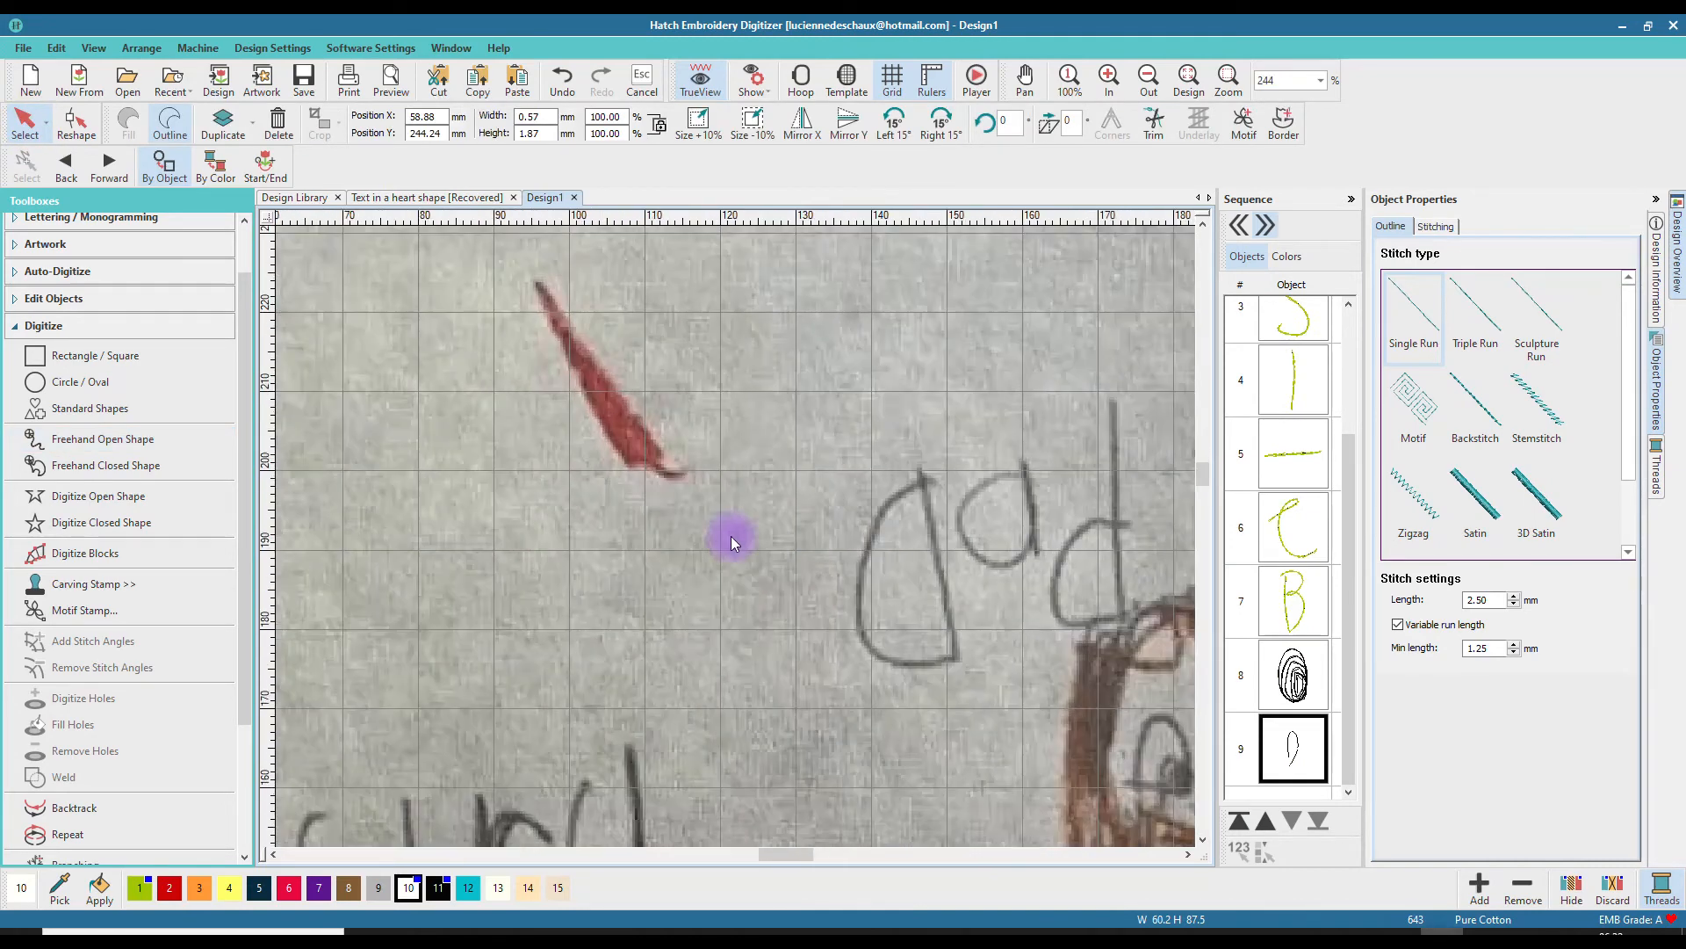
scroll(577, 330, up, 1)
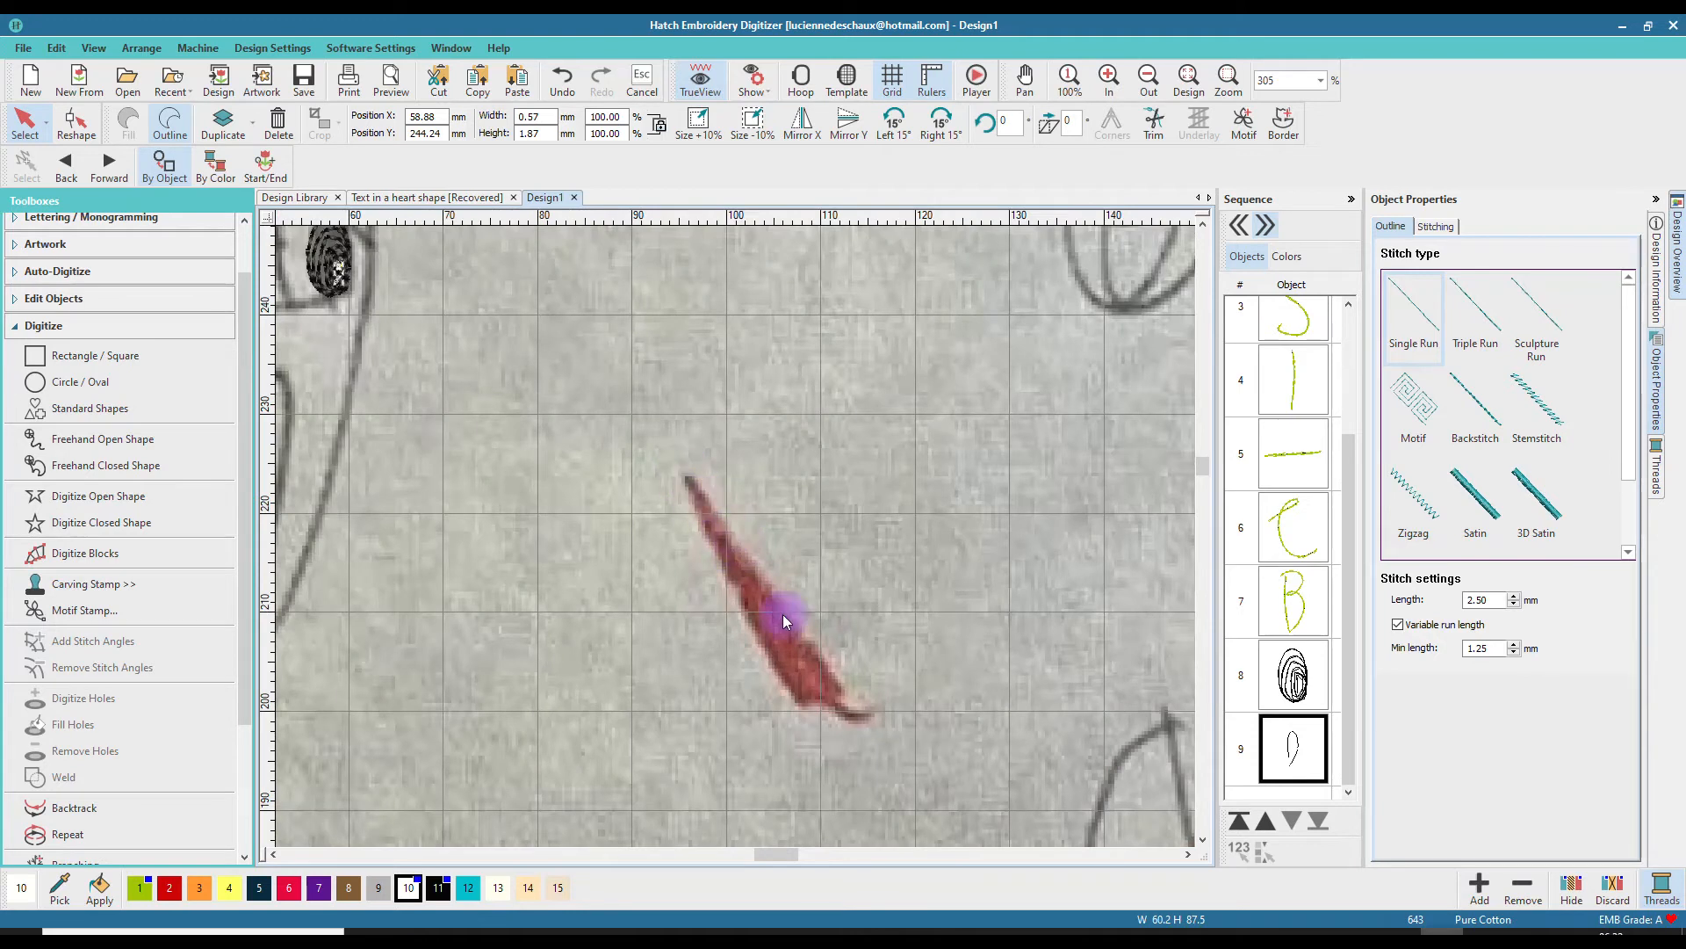
click(106, 532)
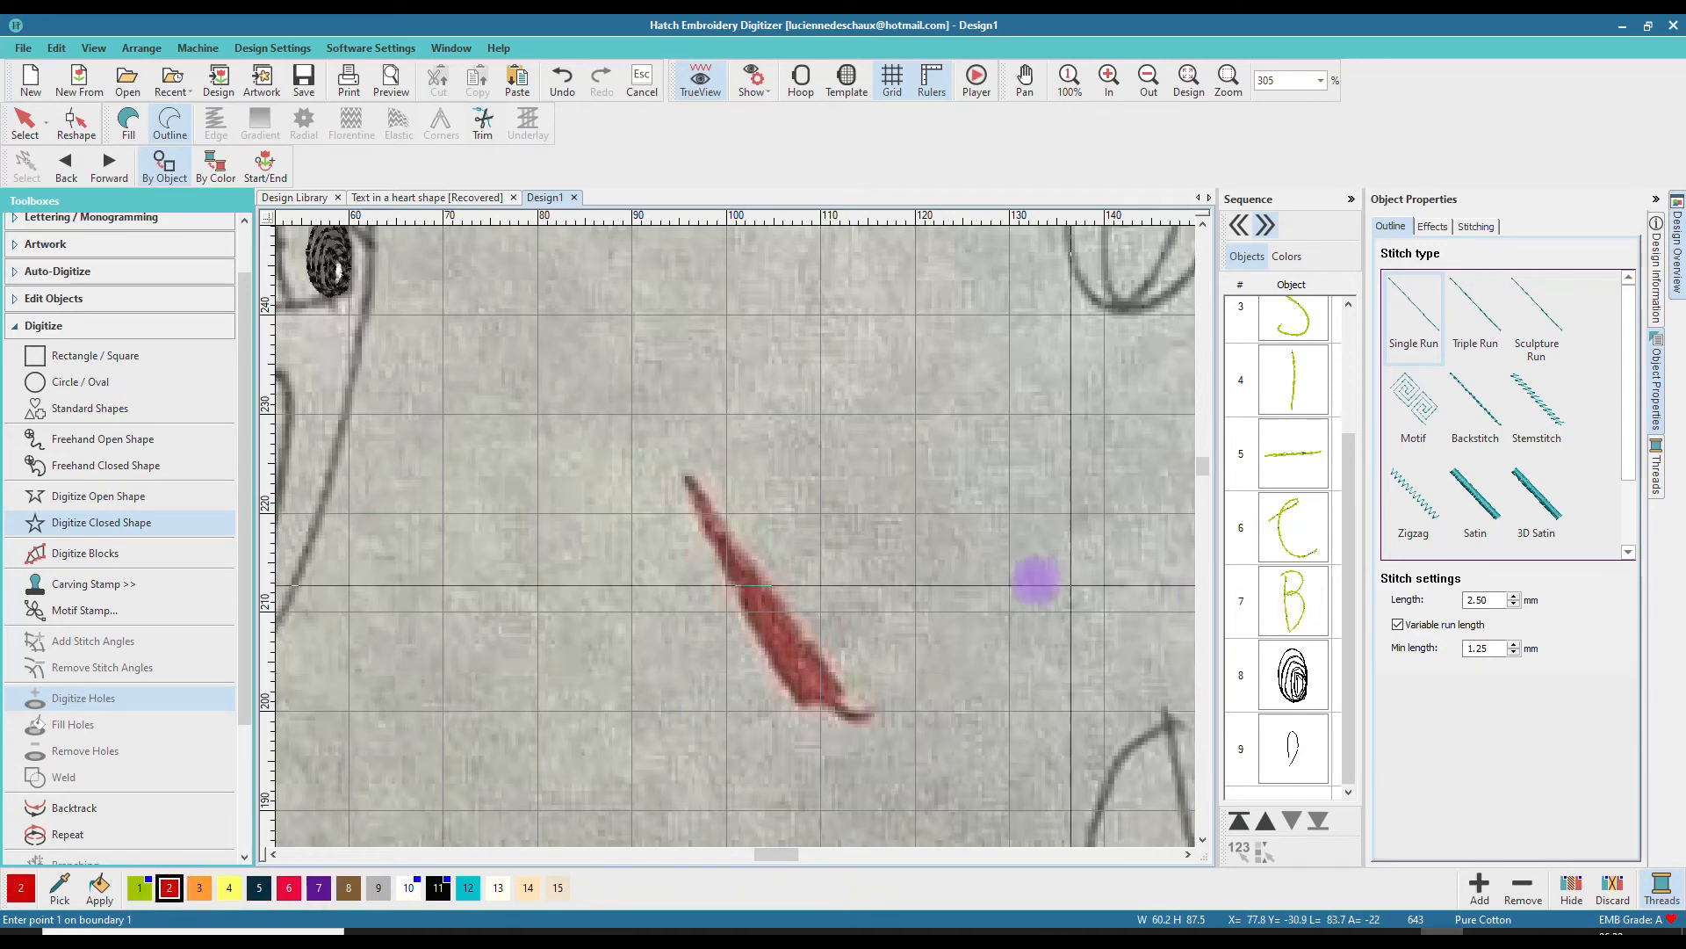
click(129, 132)
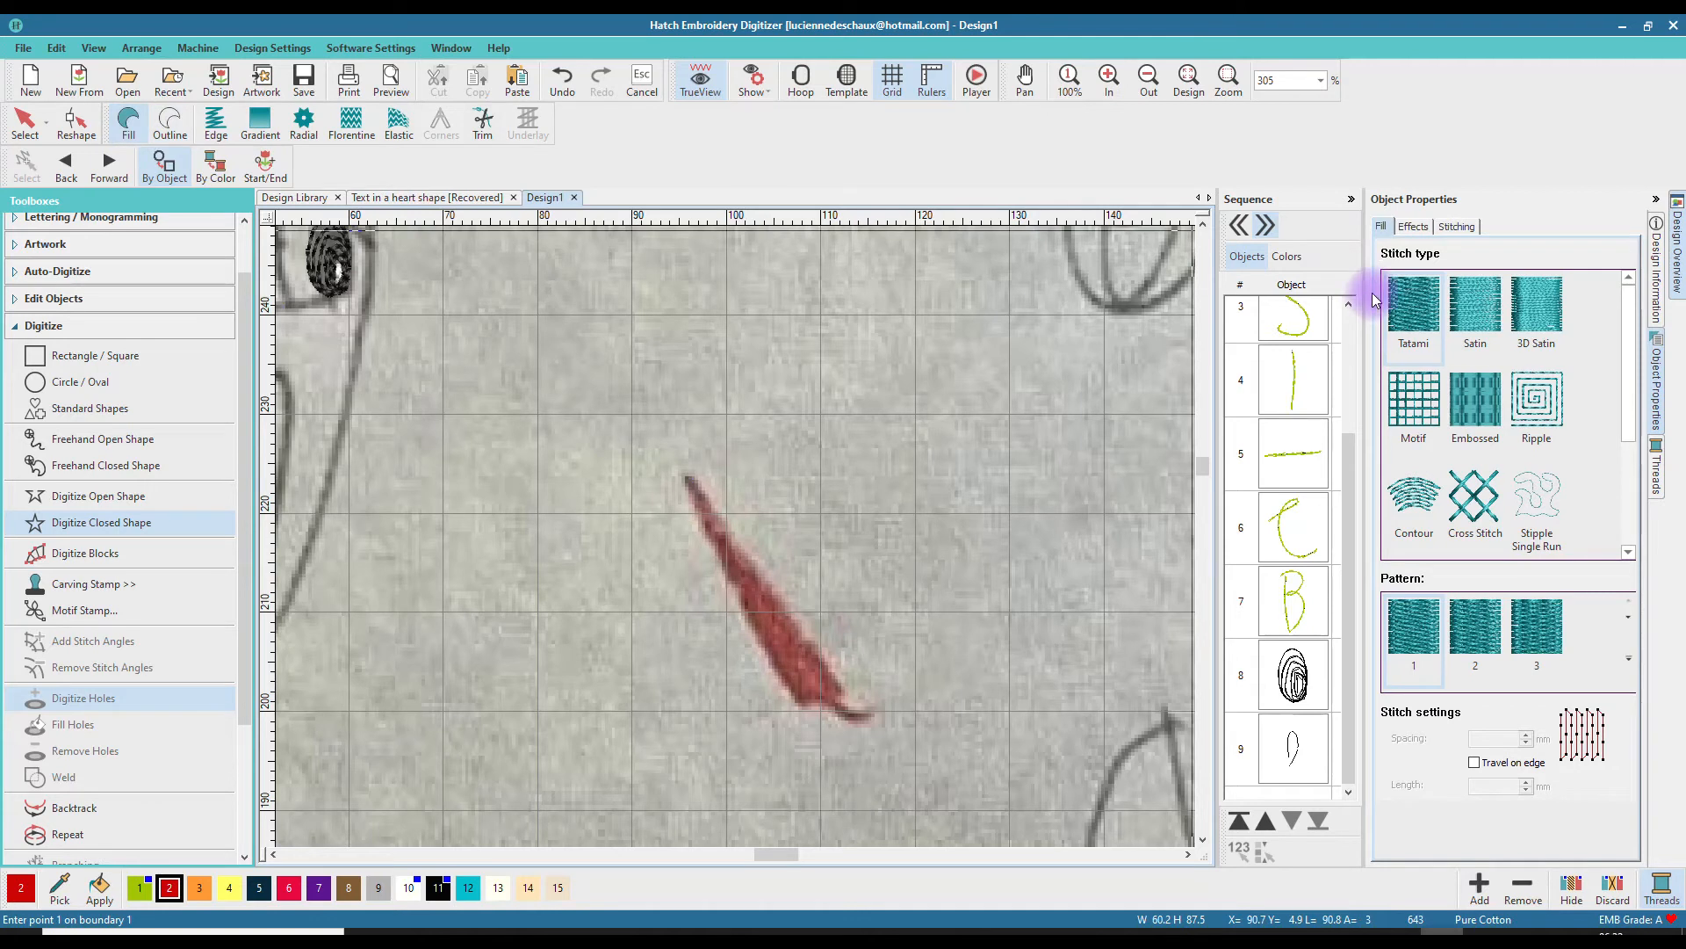
click(1468, 319)
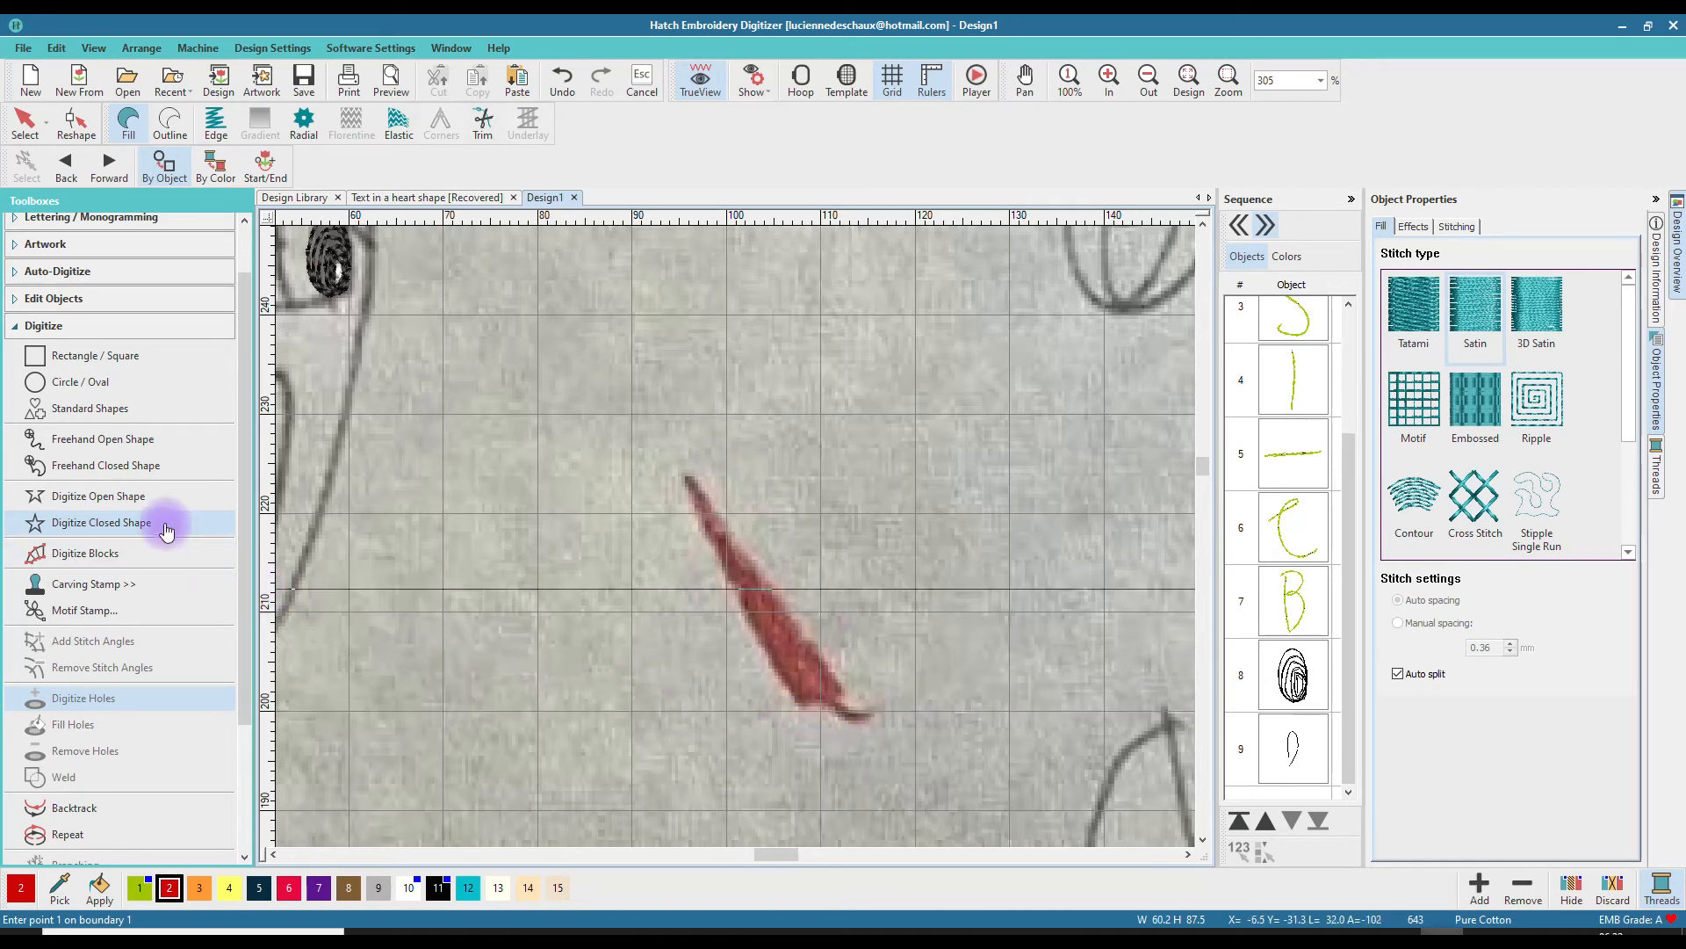
- Digitize an open shape in Backstitch along the red mark, from its curved tail up to the pointed tip
click(94, 499)
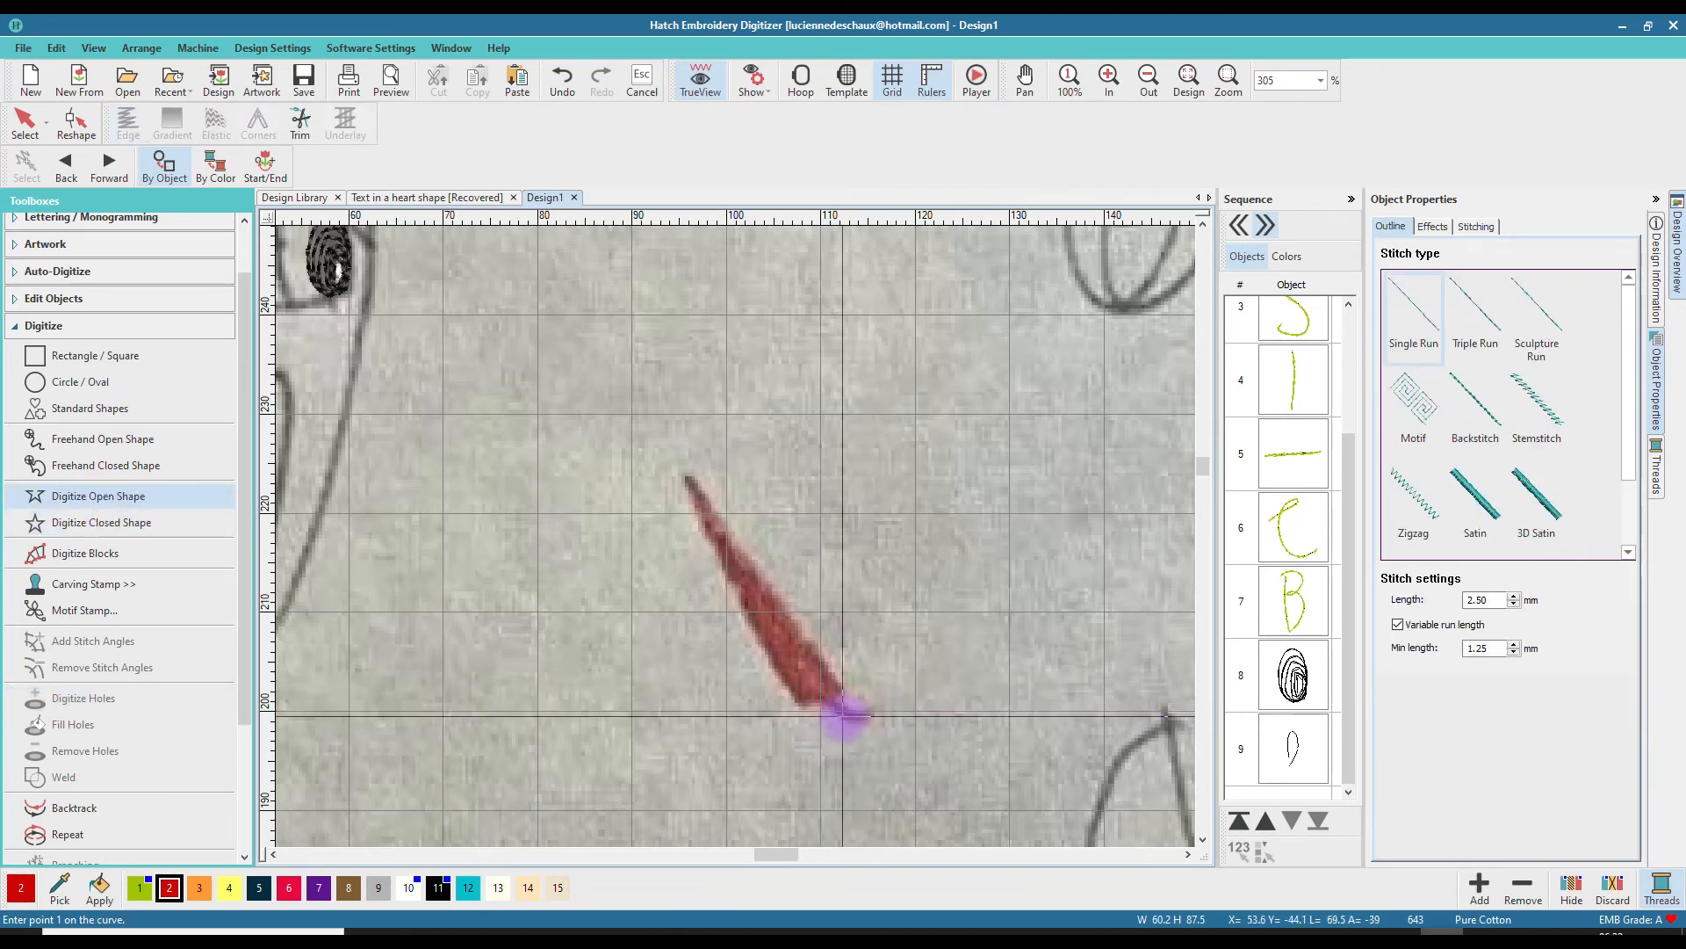
click(1475, 408)
click(875, 711)
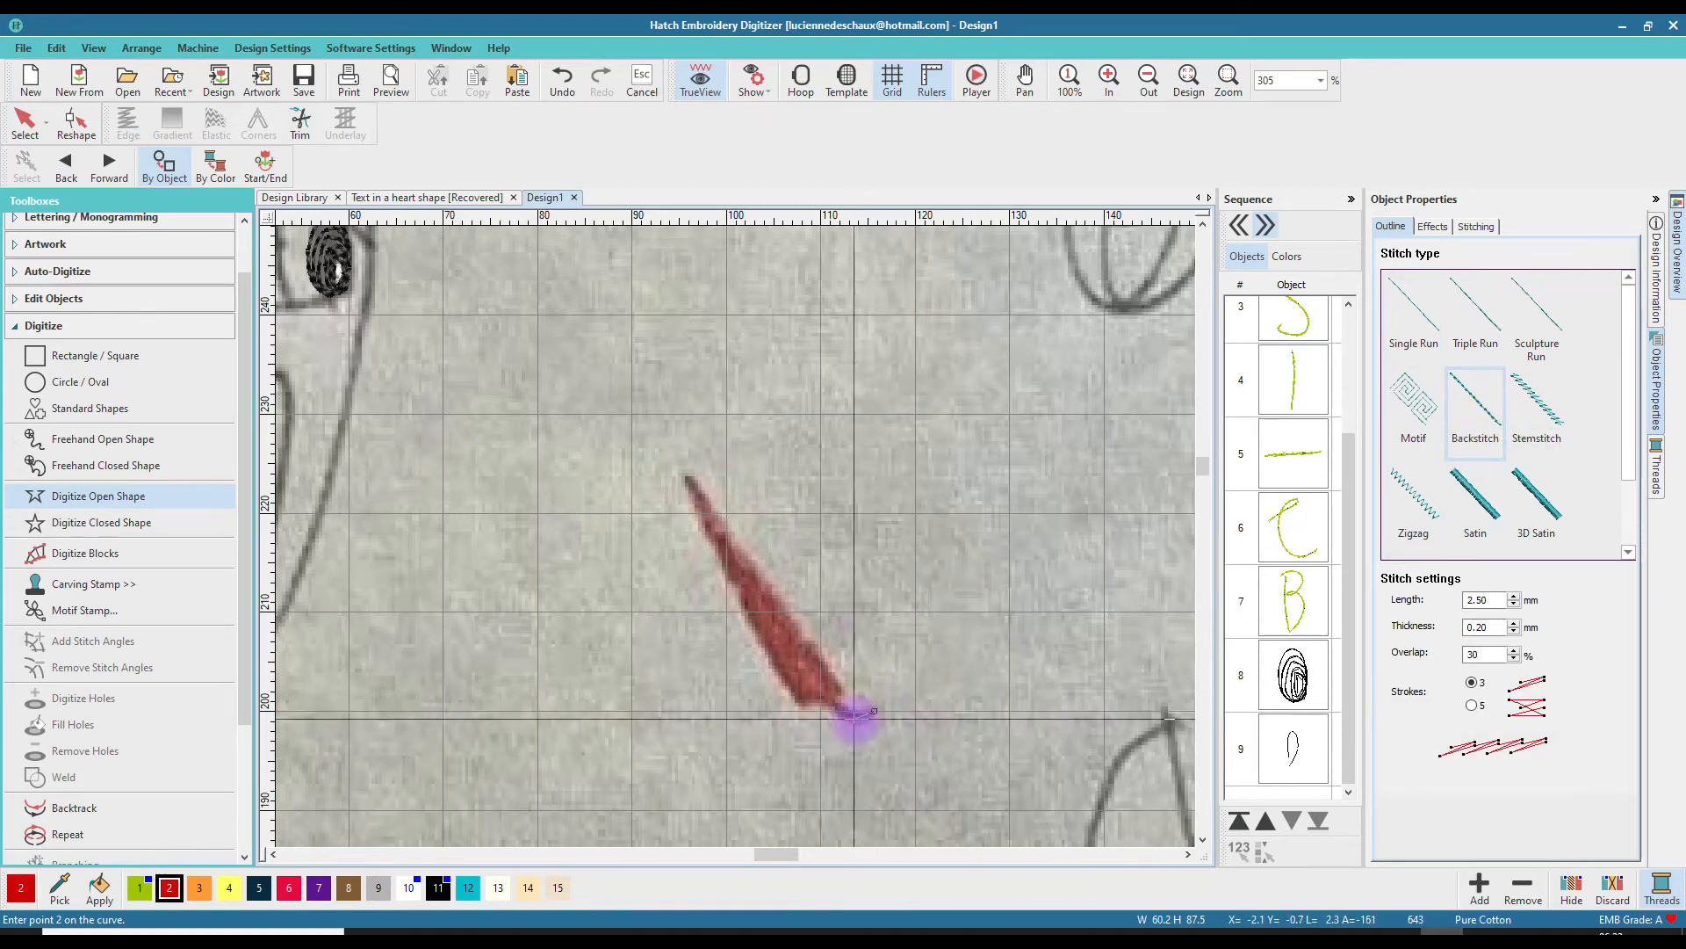
click(850, 718)
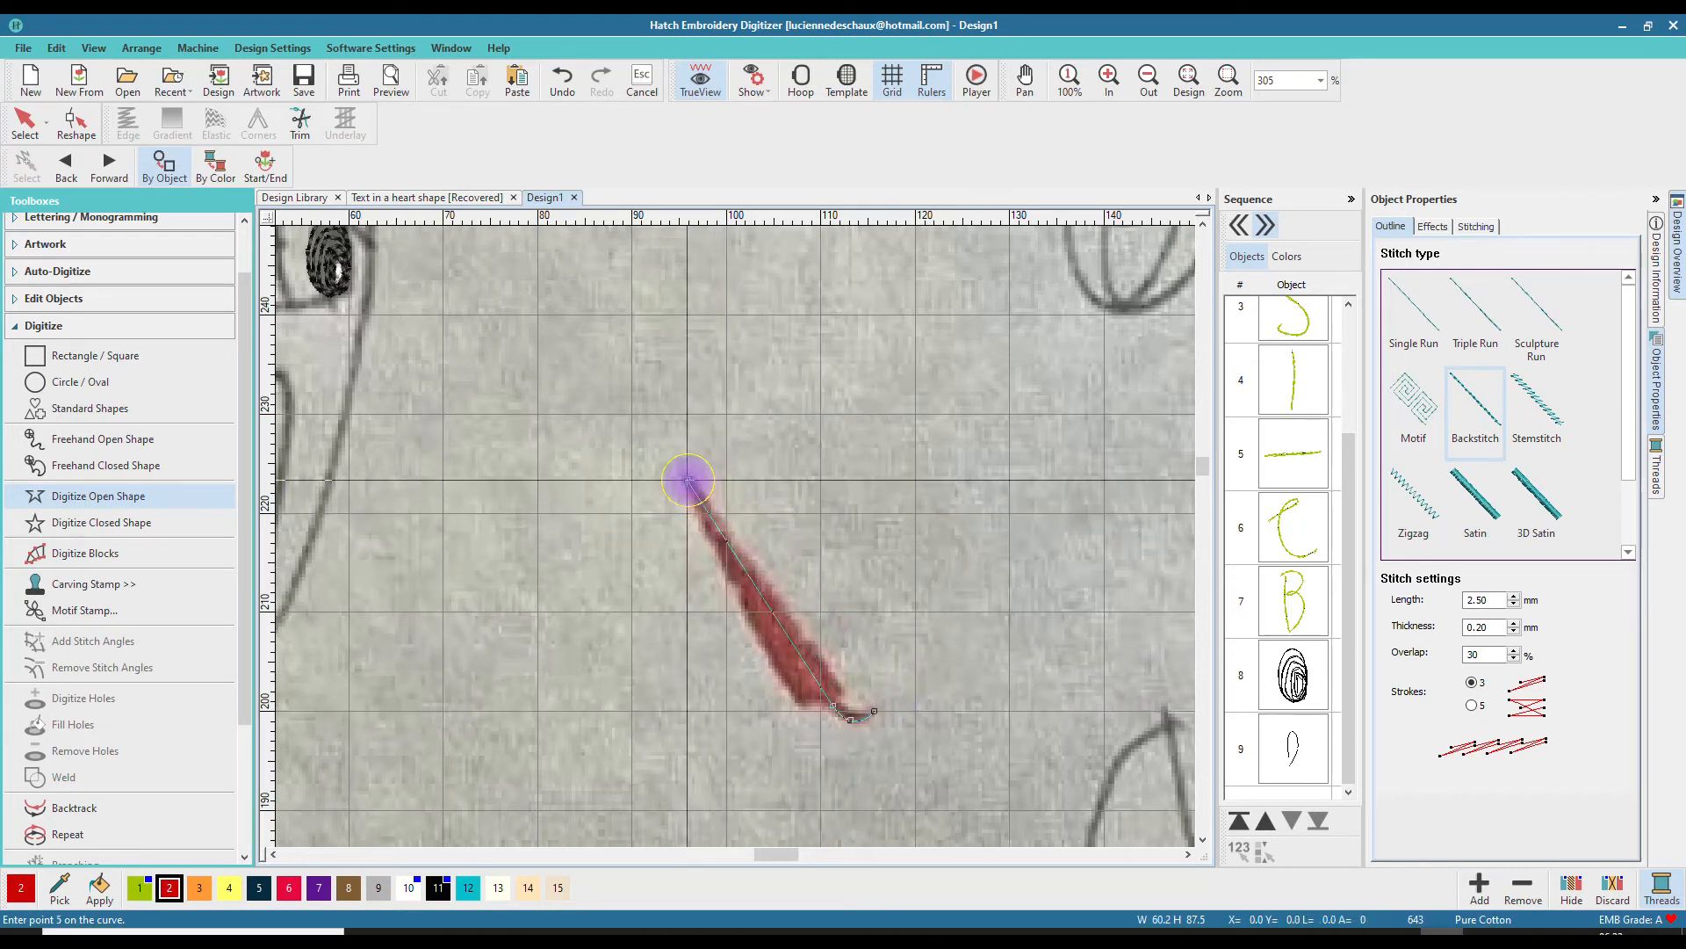
key(Return)
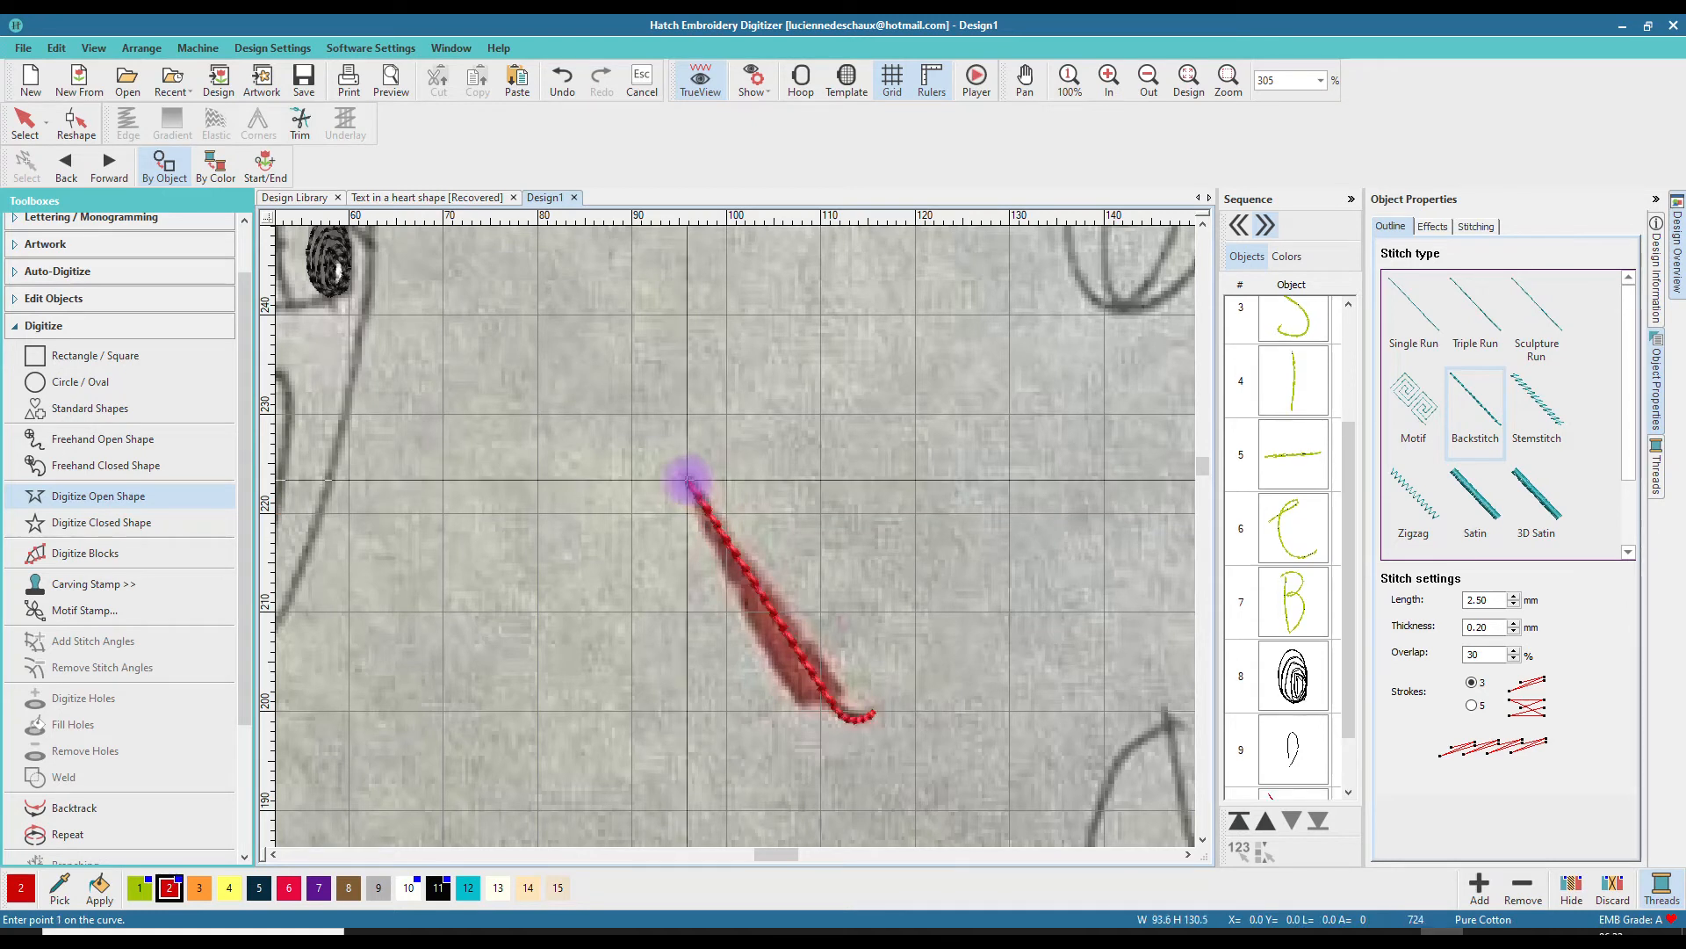
- Digitize a tapering Satin-filled block over the red mark, about 17 mm wide and 24 mm high, widening from tip to tail
click(80, 553)
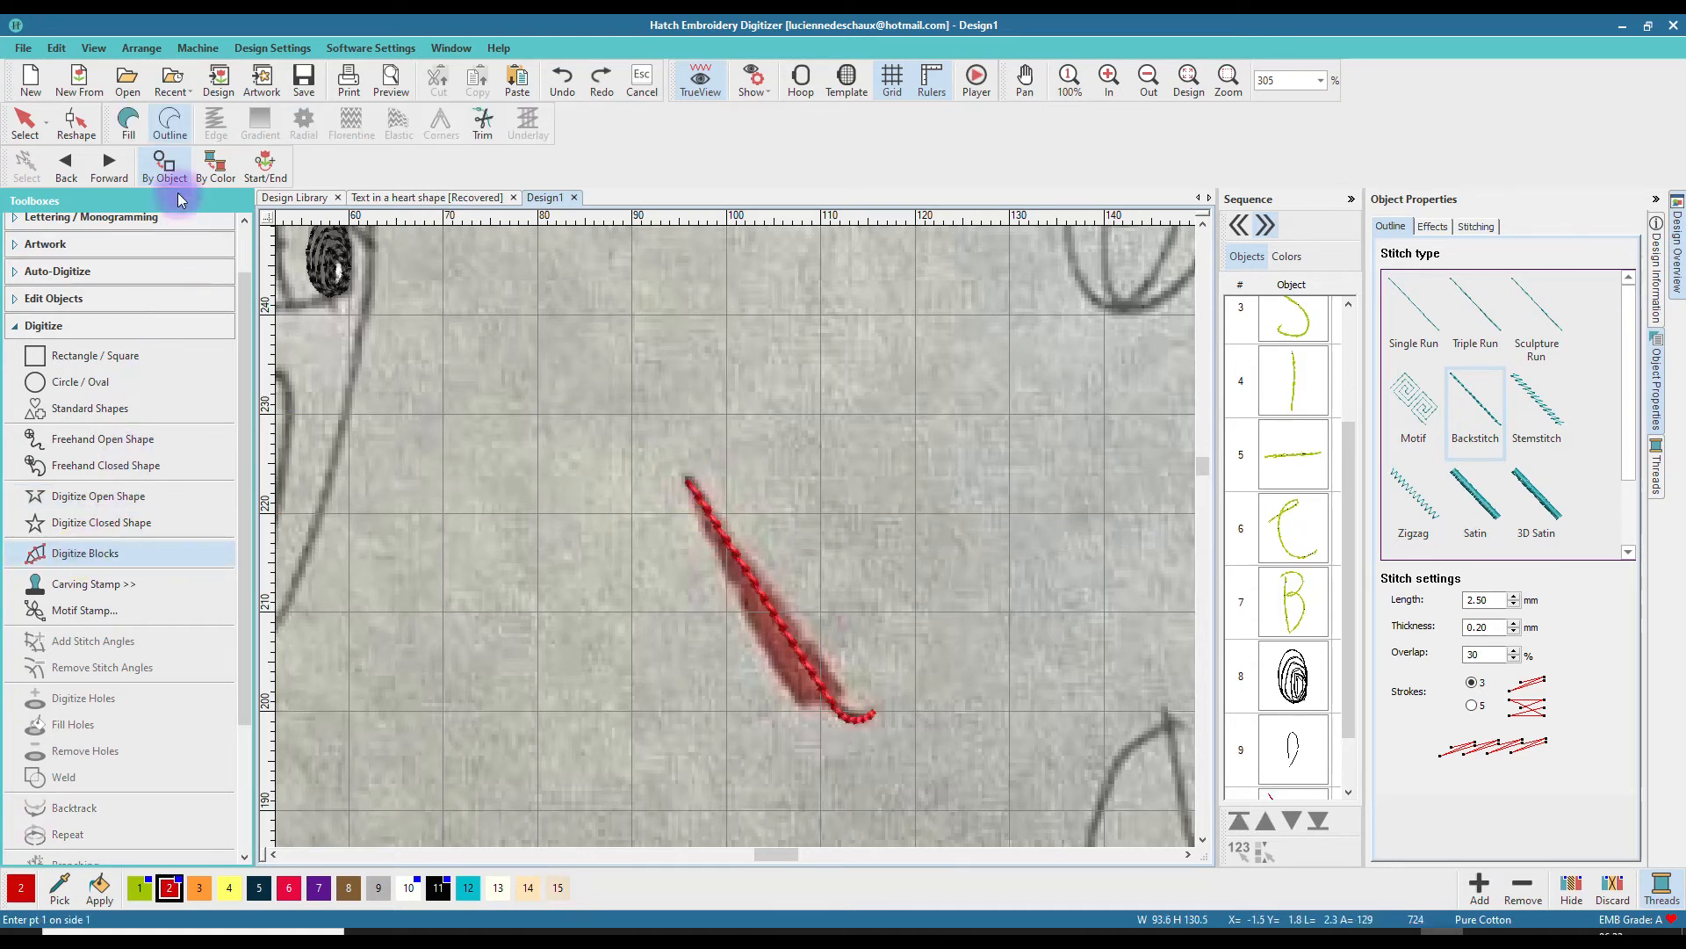
click(128, 123)
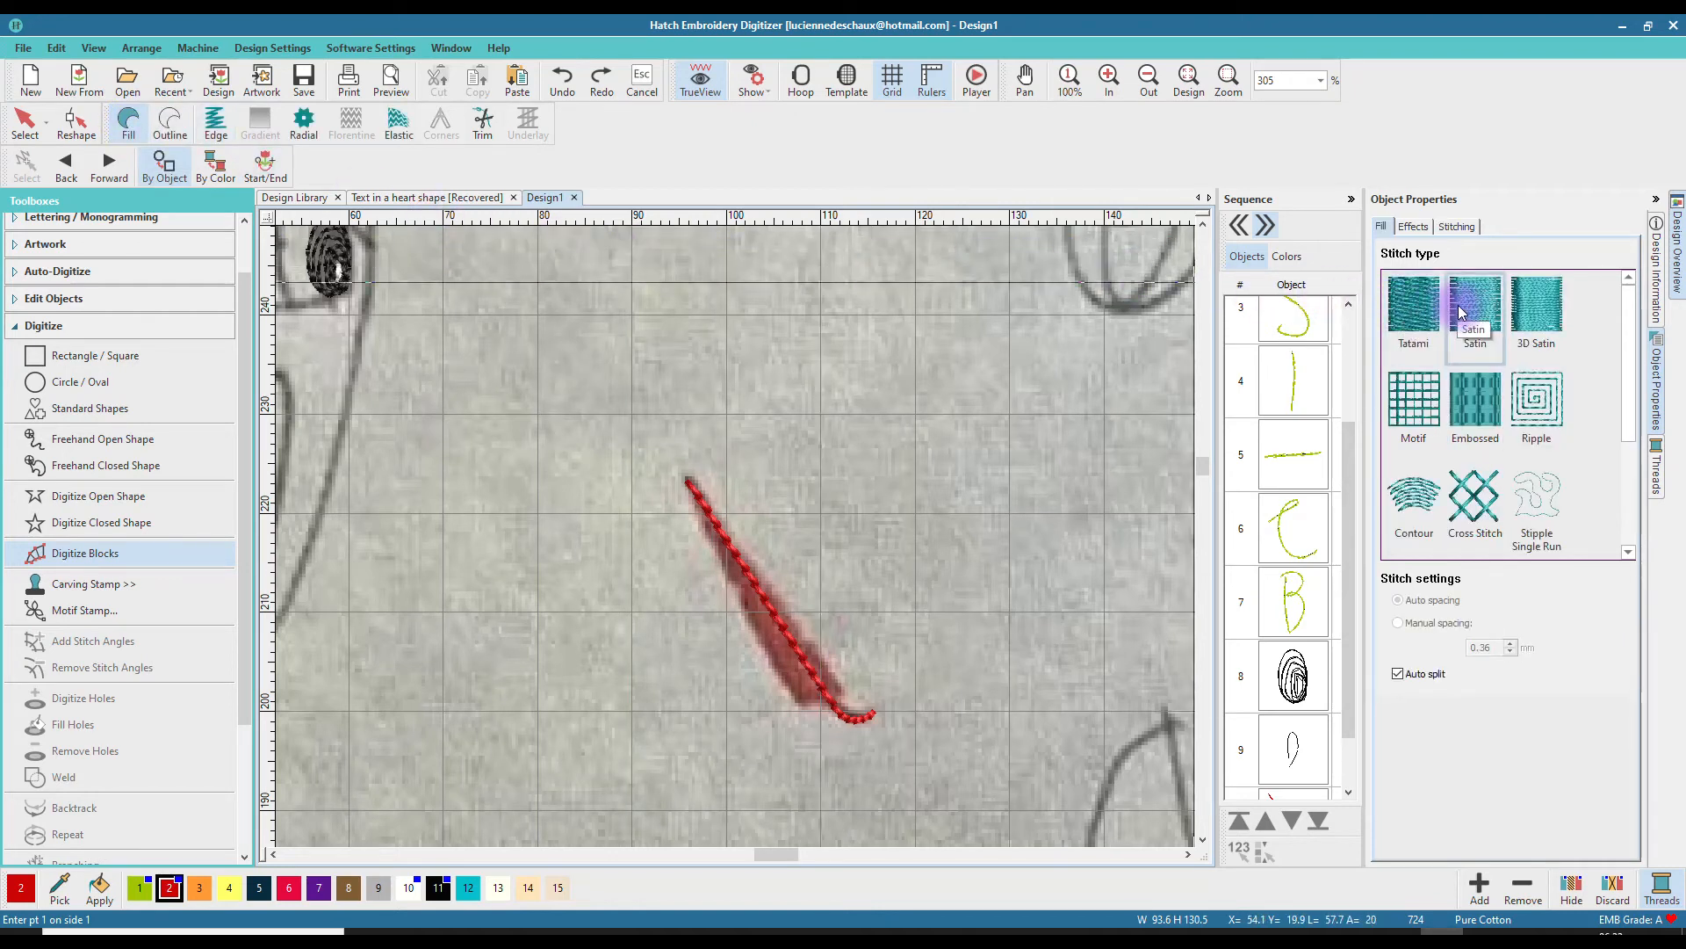
click(687, 482)
click(687, 482)
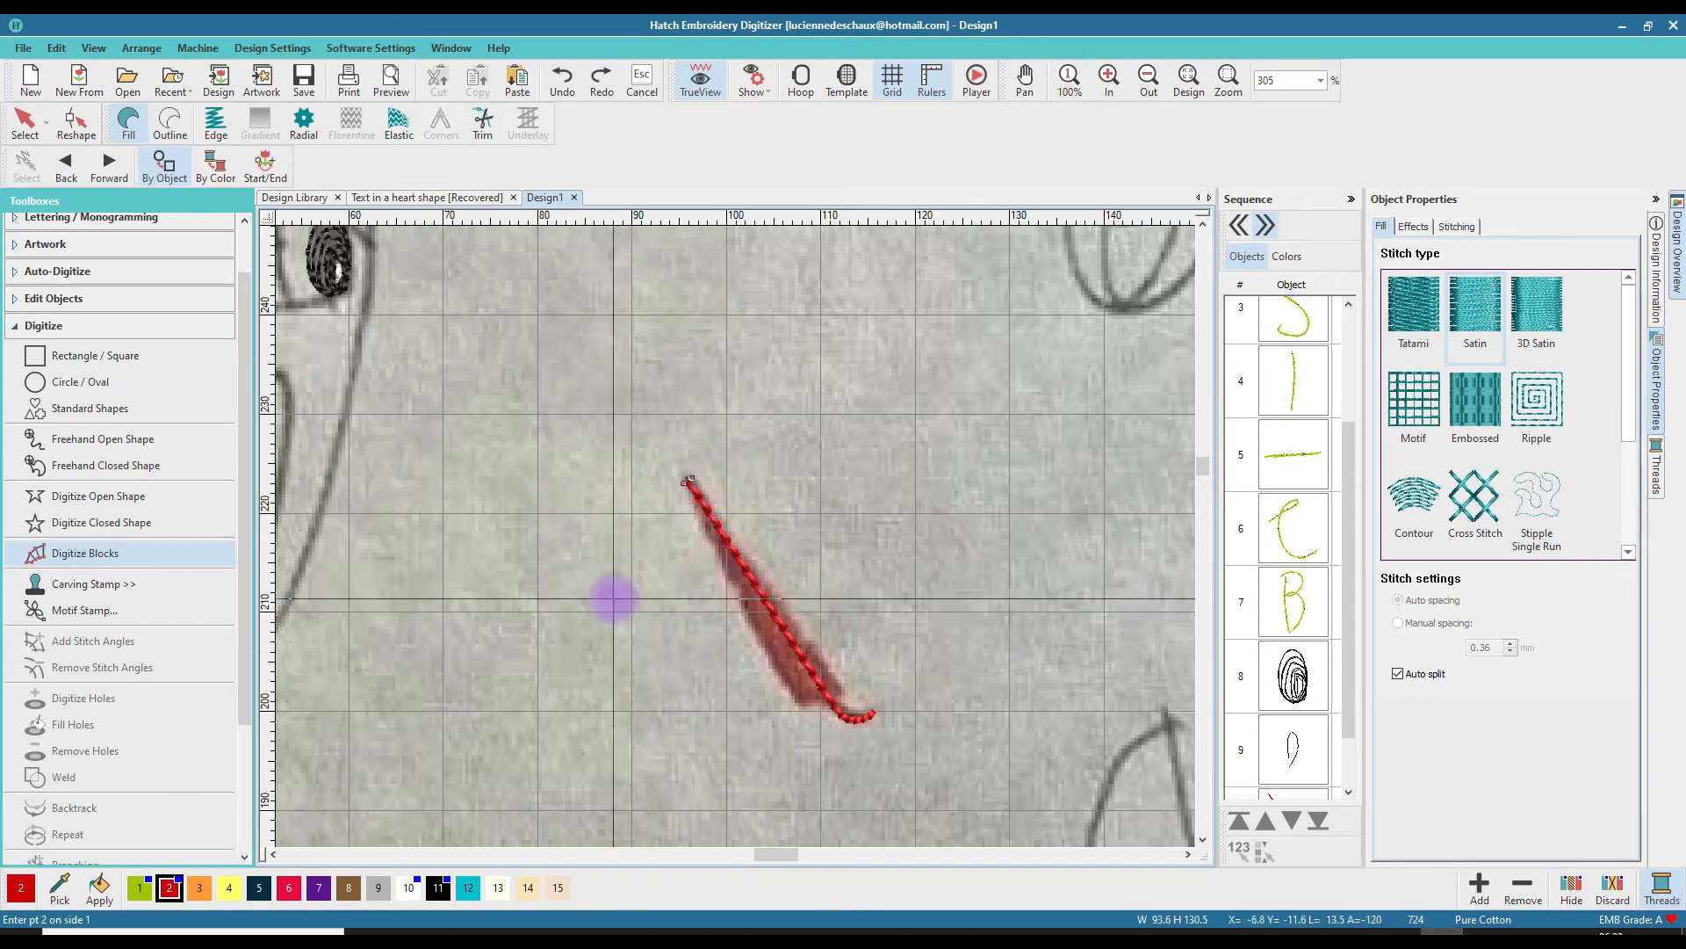
click(713, 547)
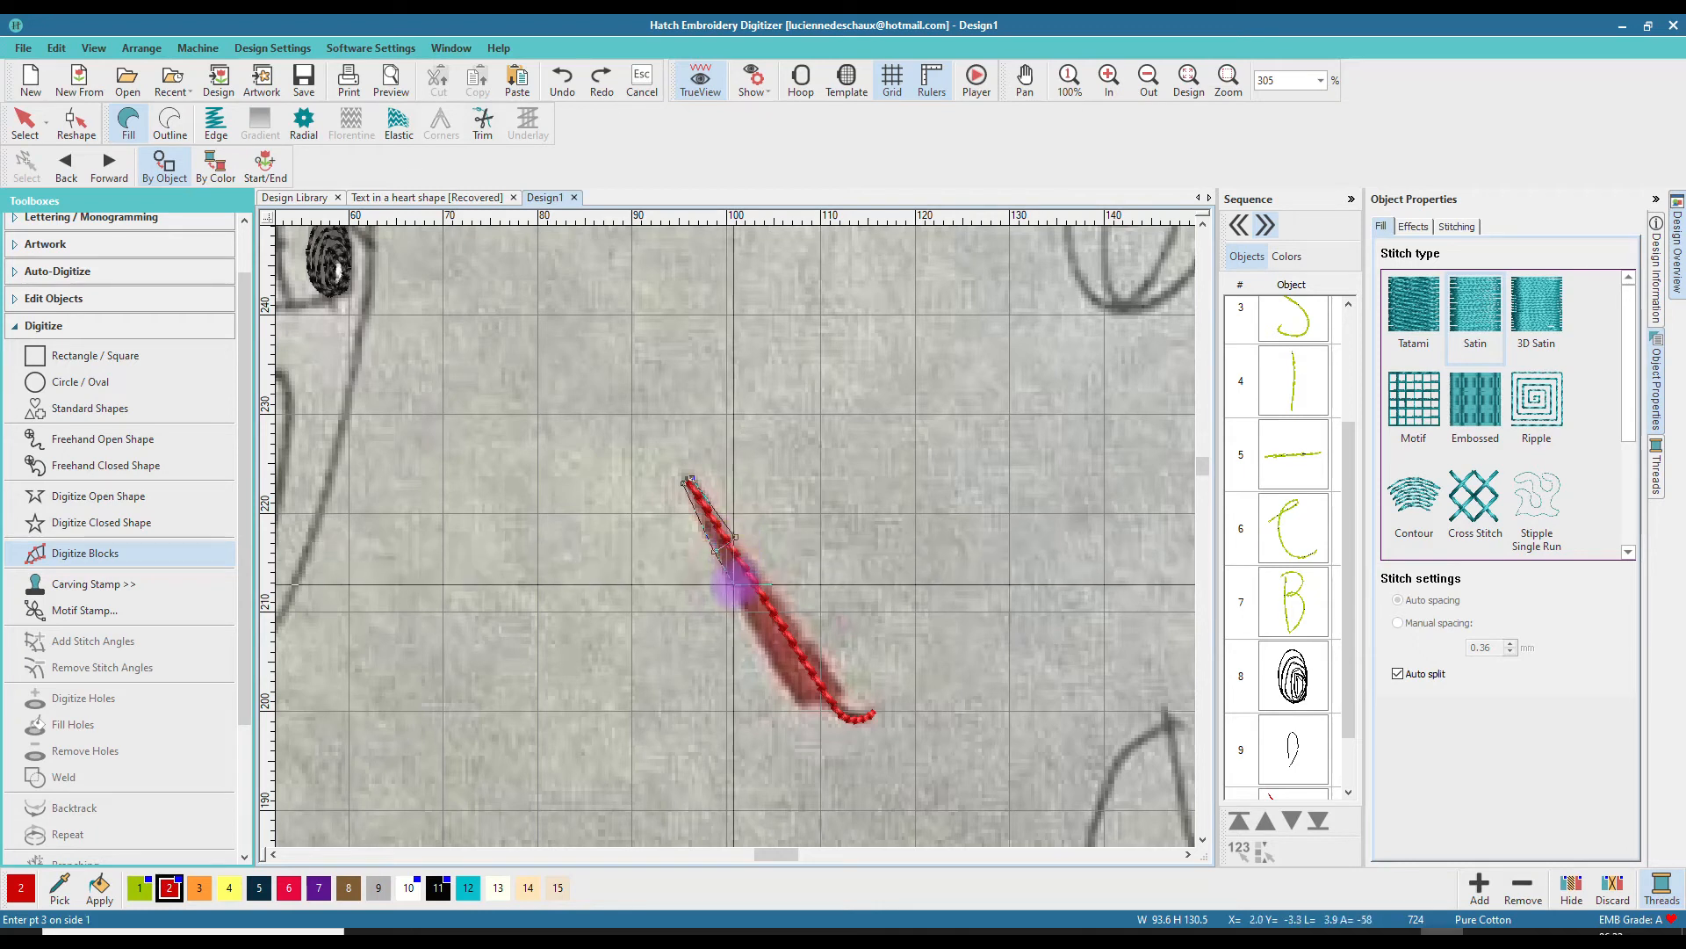
click(736, 600)
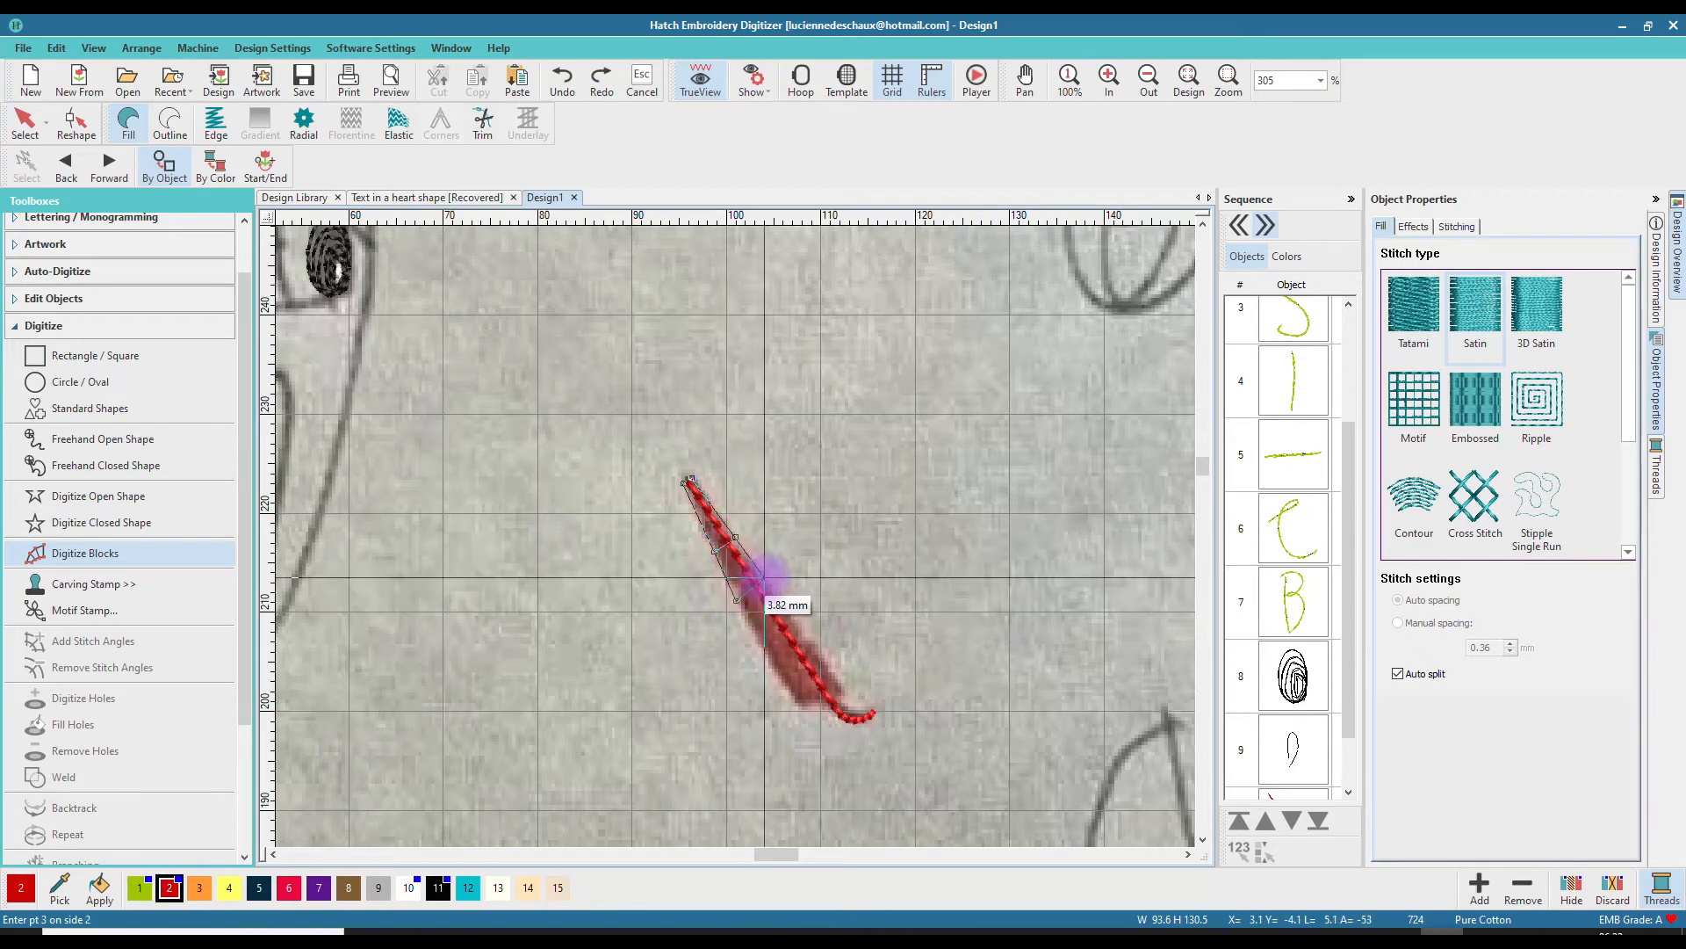
click(770, 585)
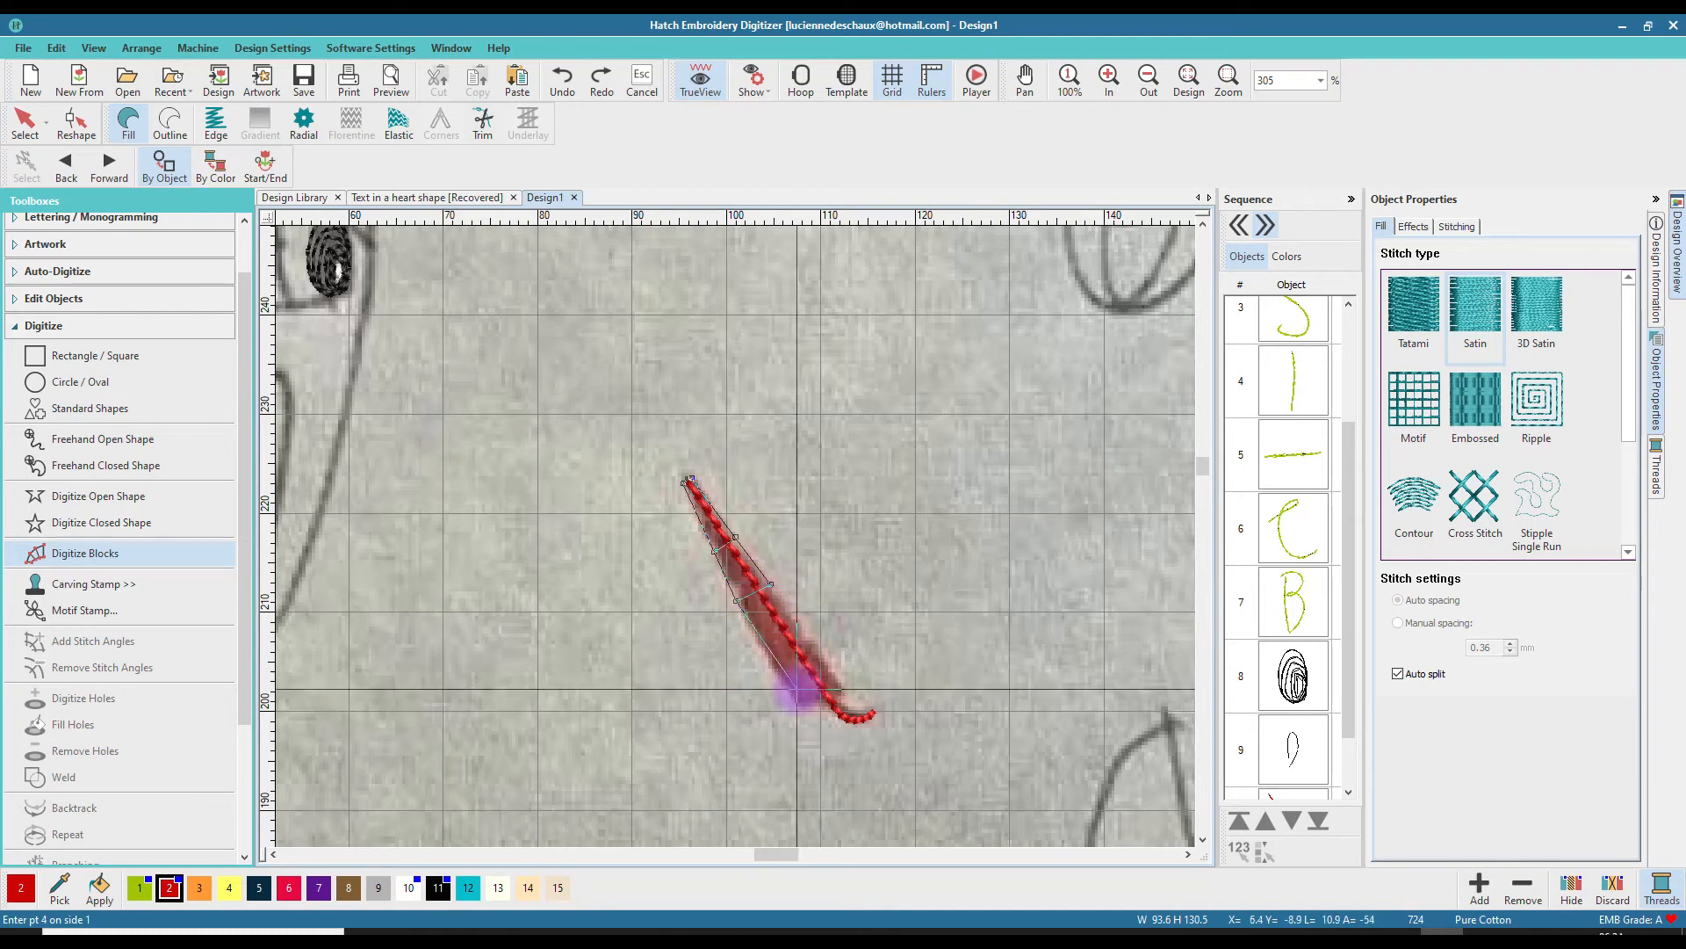
click(794, 694)
click(833, 674)
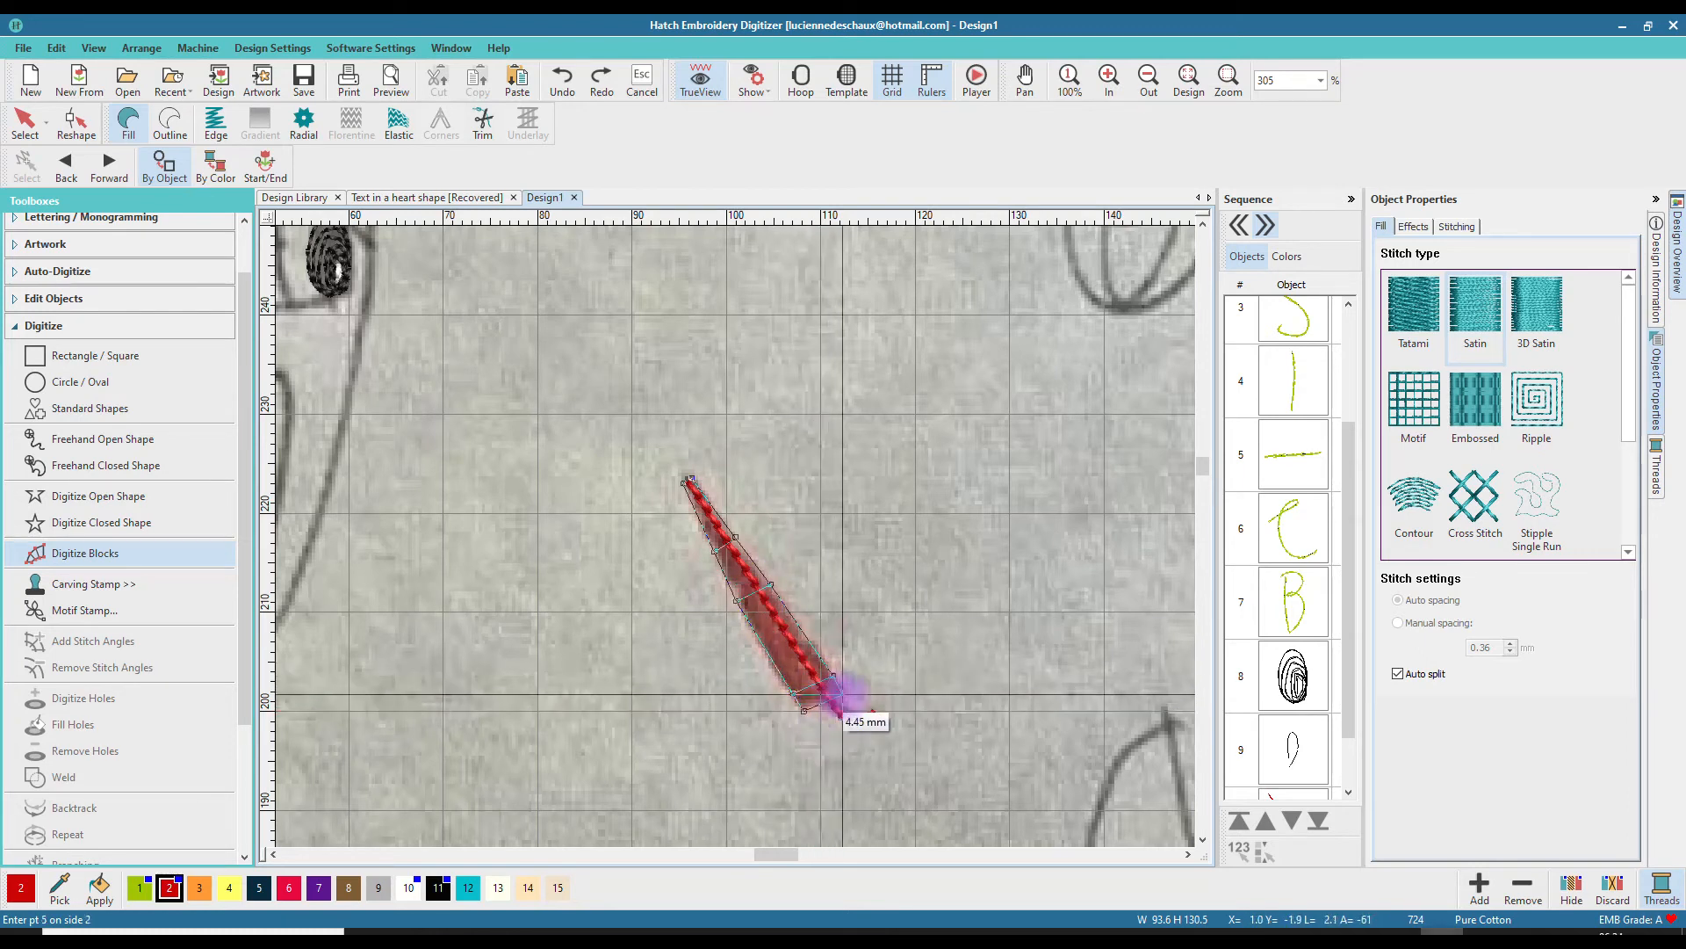
key(Return)
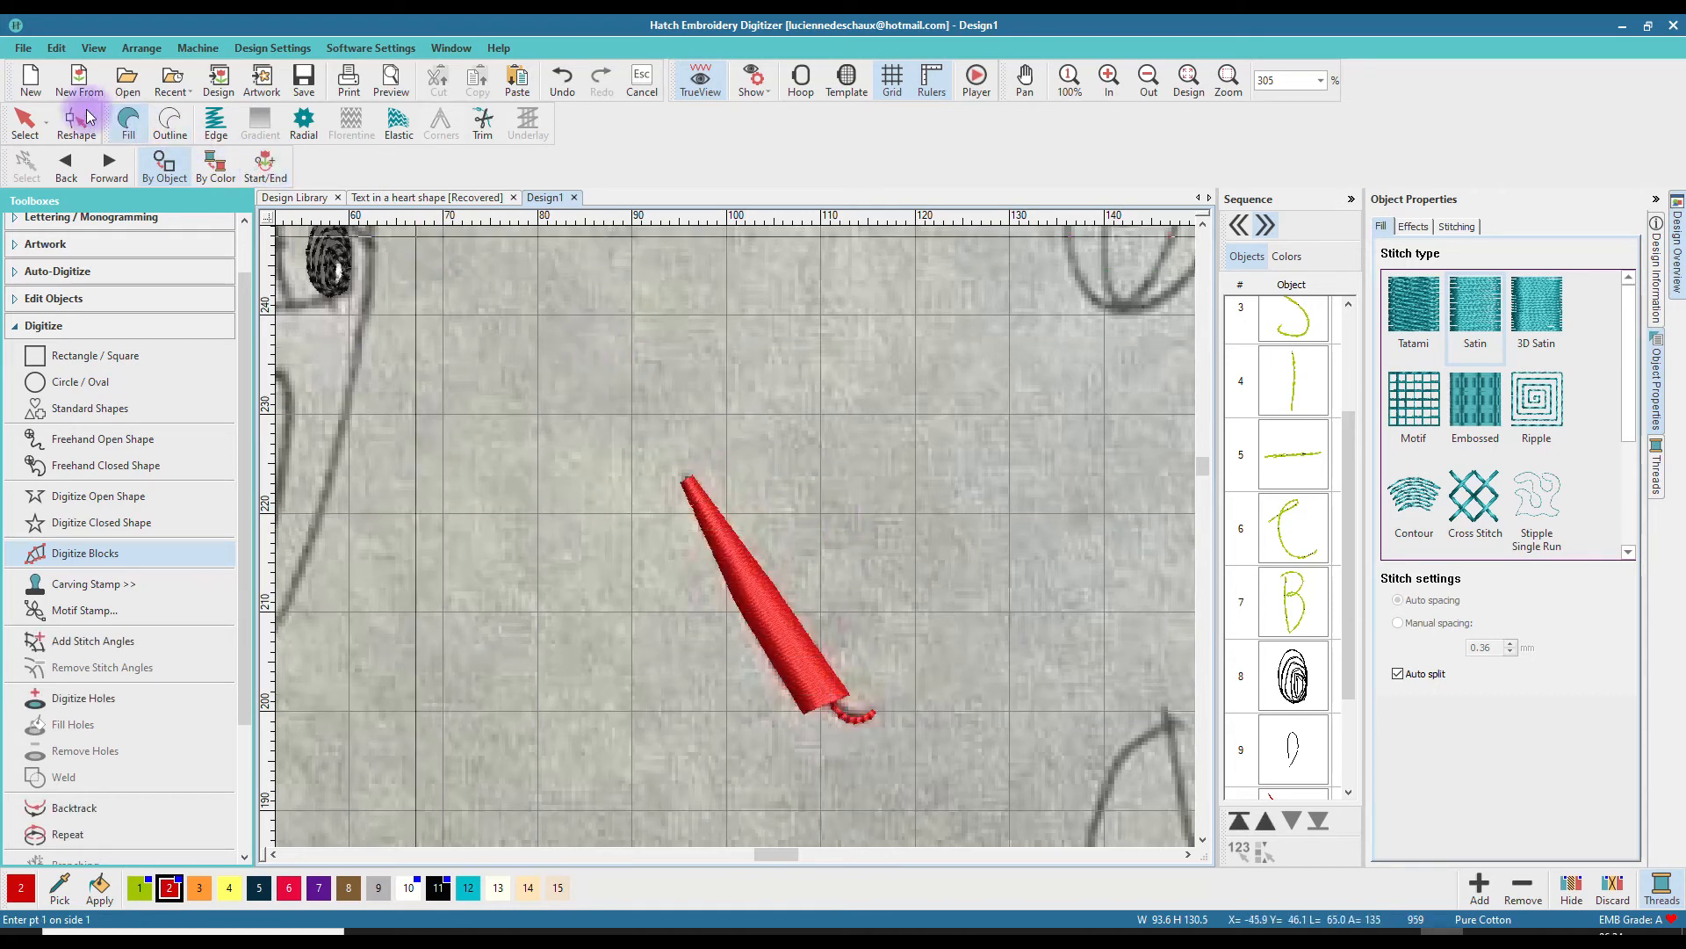
- Reshape the wide end of the red Satin block into a rounded end that meets the backstitched tail
click(24, 121)
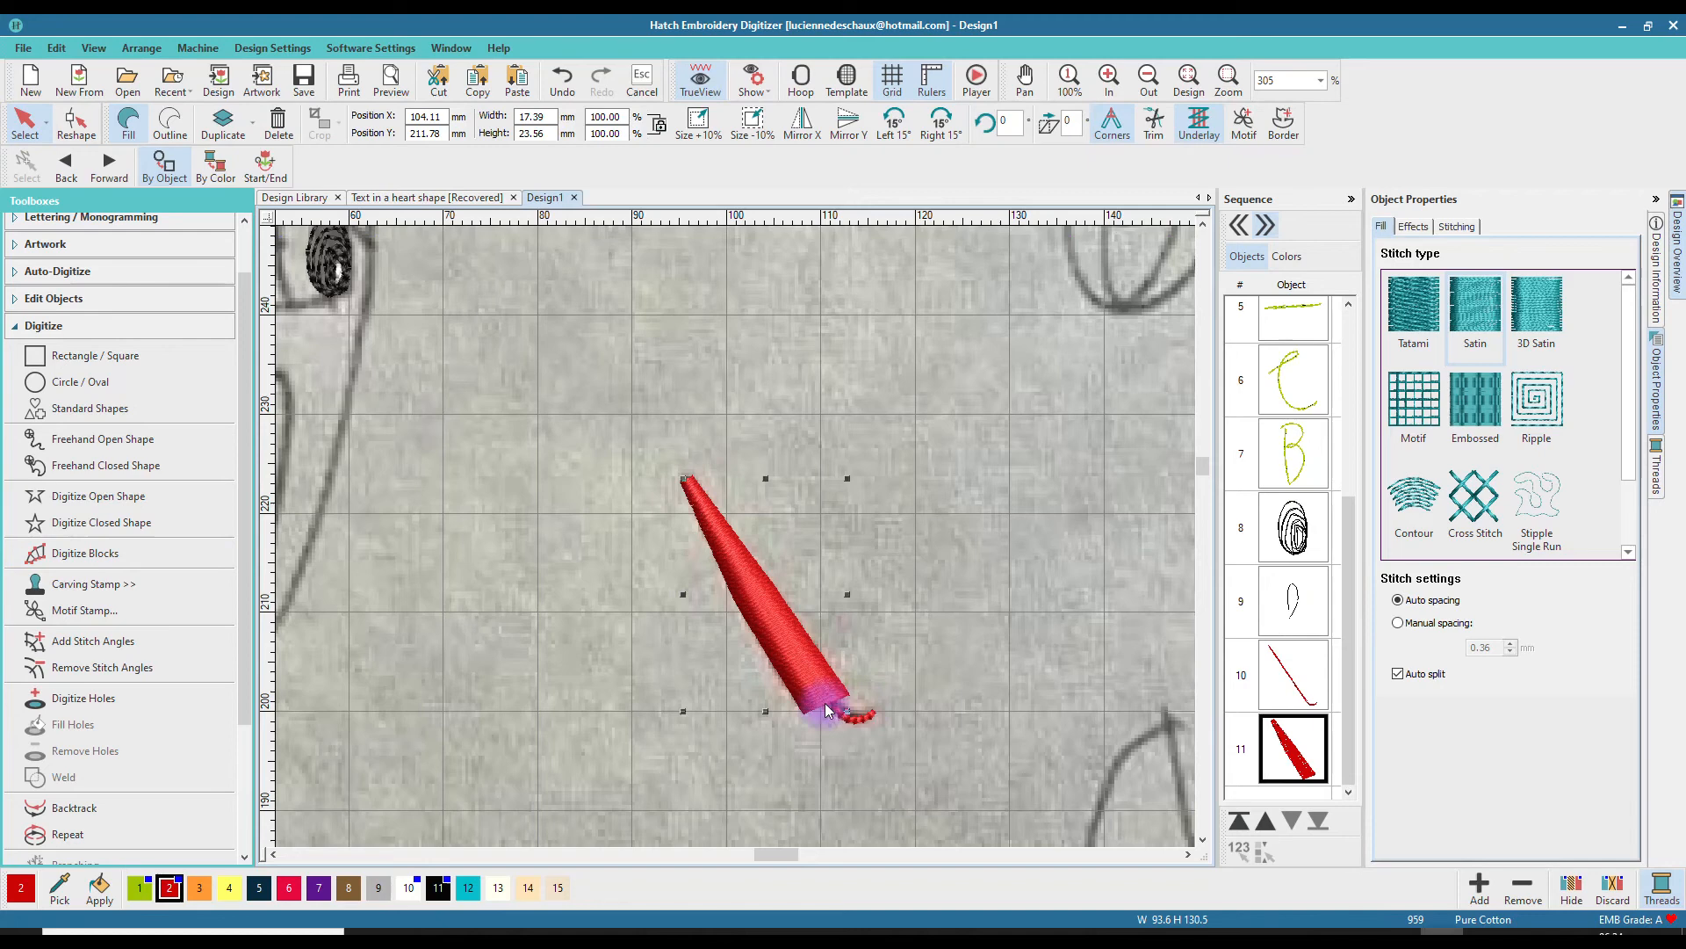
click(78, 126)
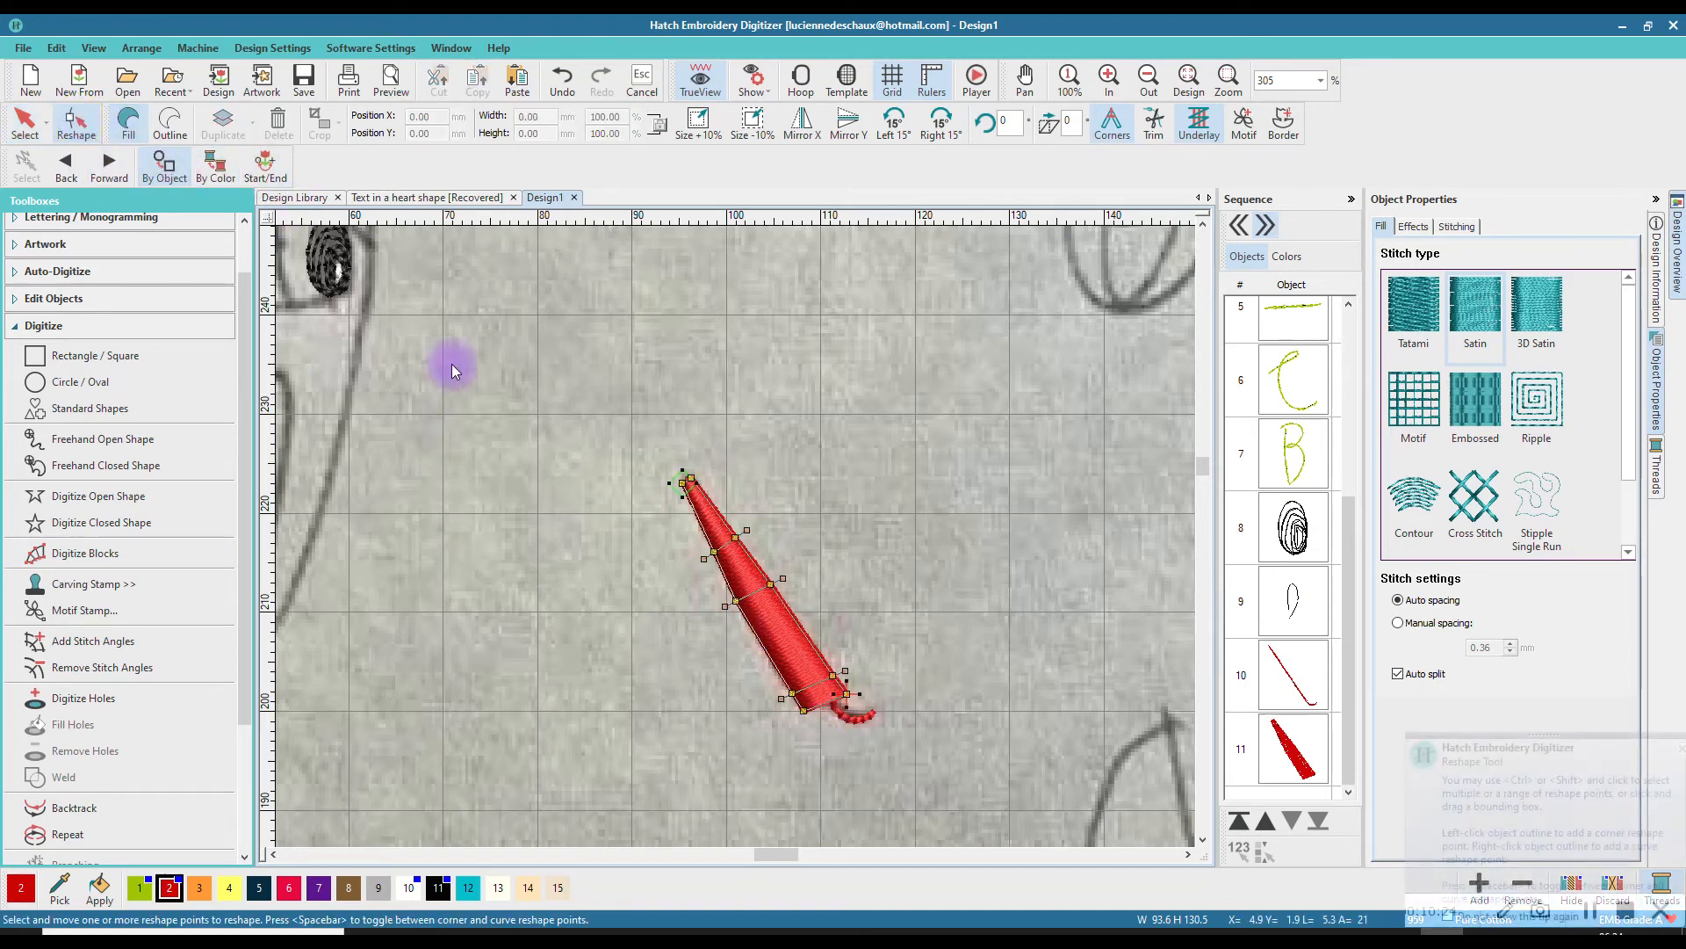
scroll(898, 699, up, 3)
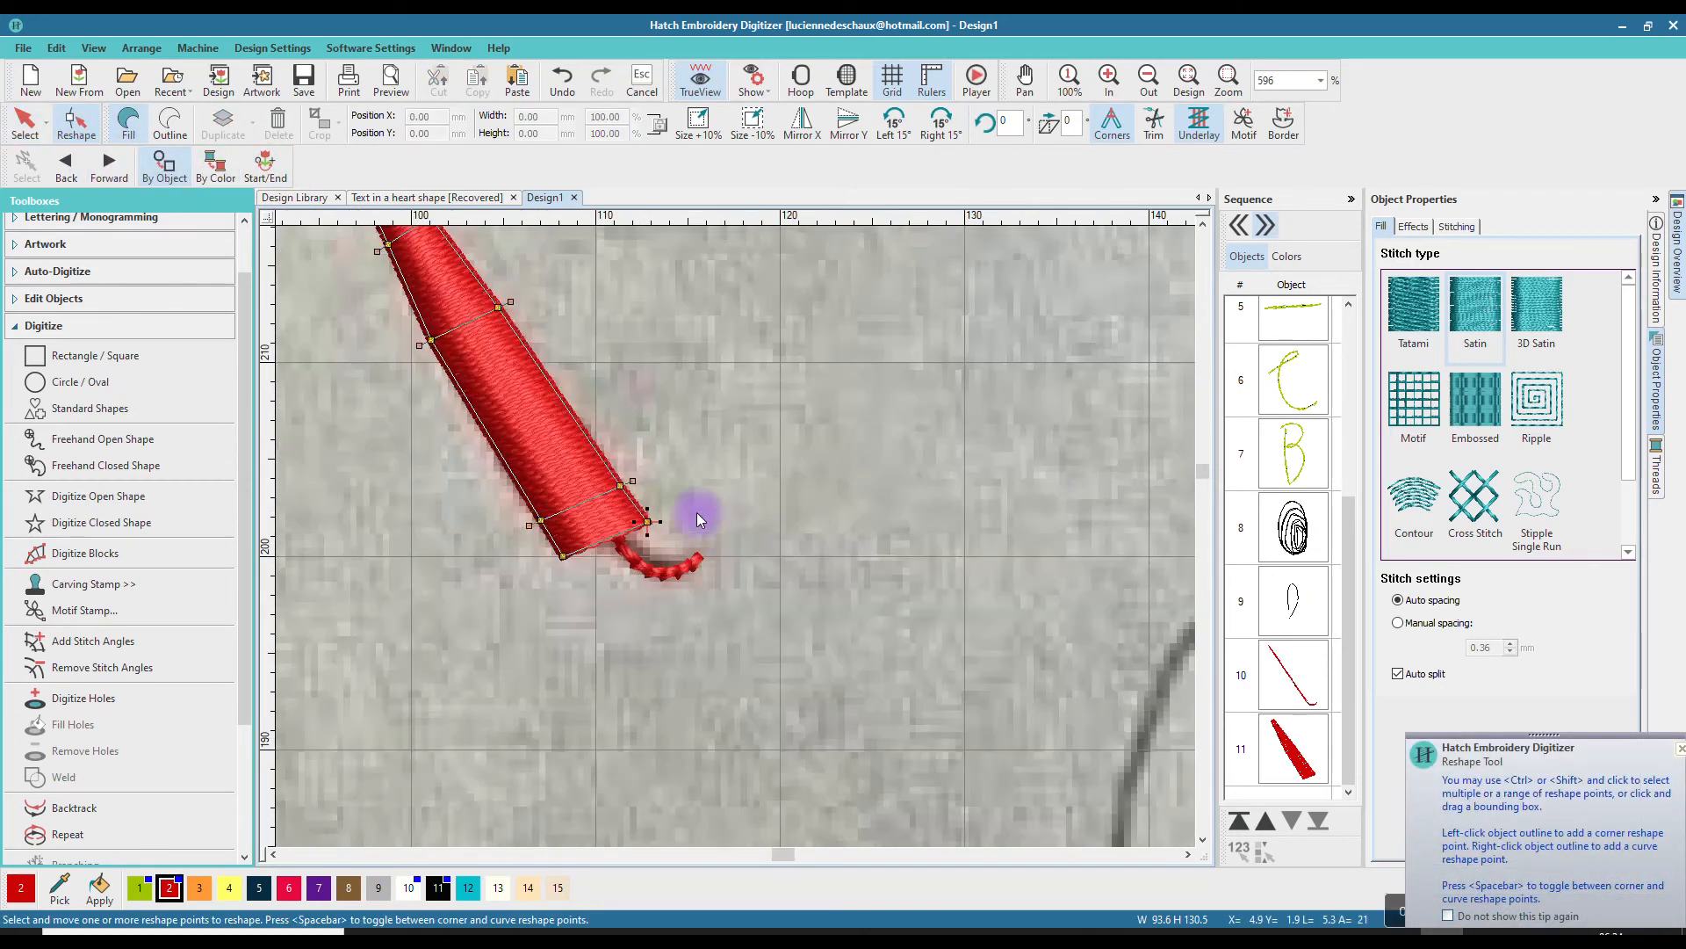
click(636, 528)
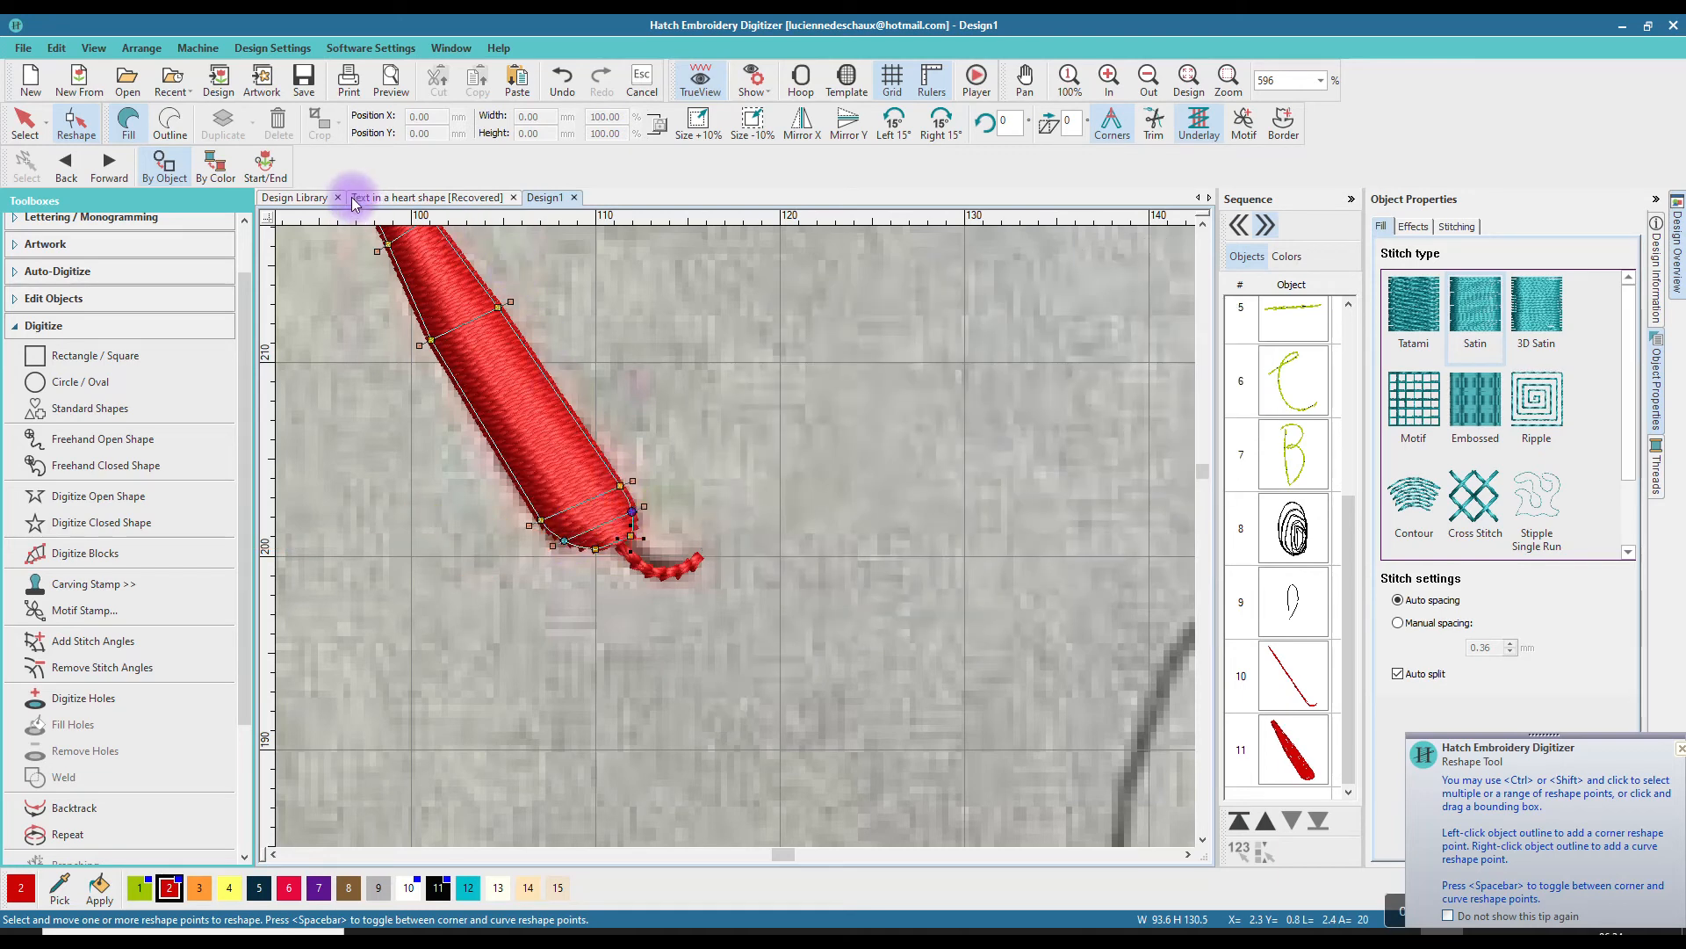
click(27, 119)
scroll(734, 540, down, 6)
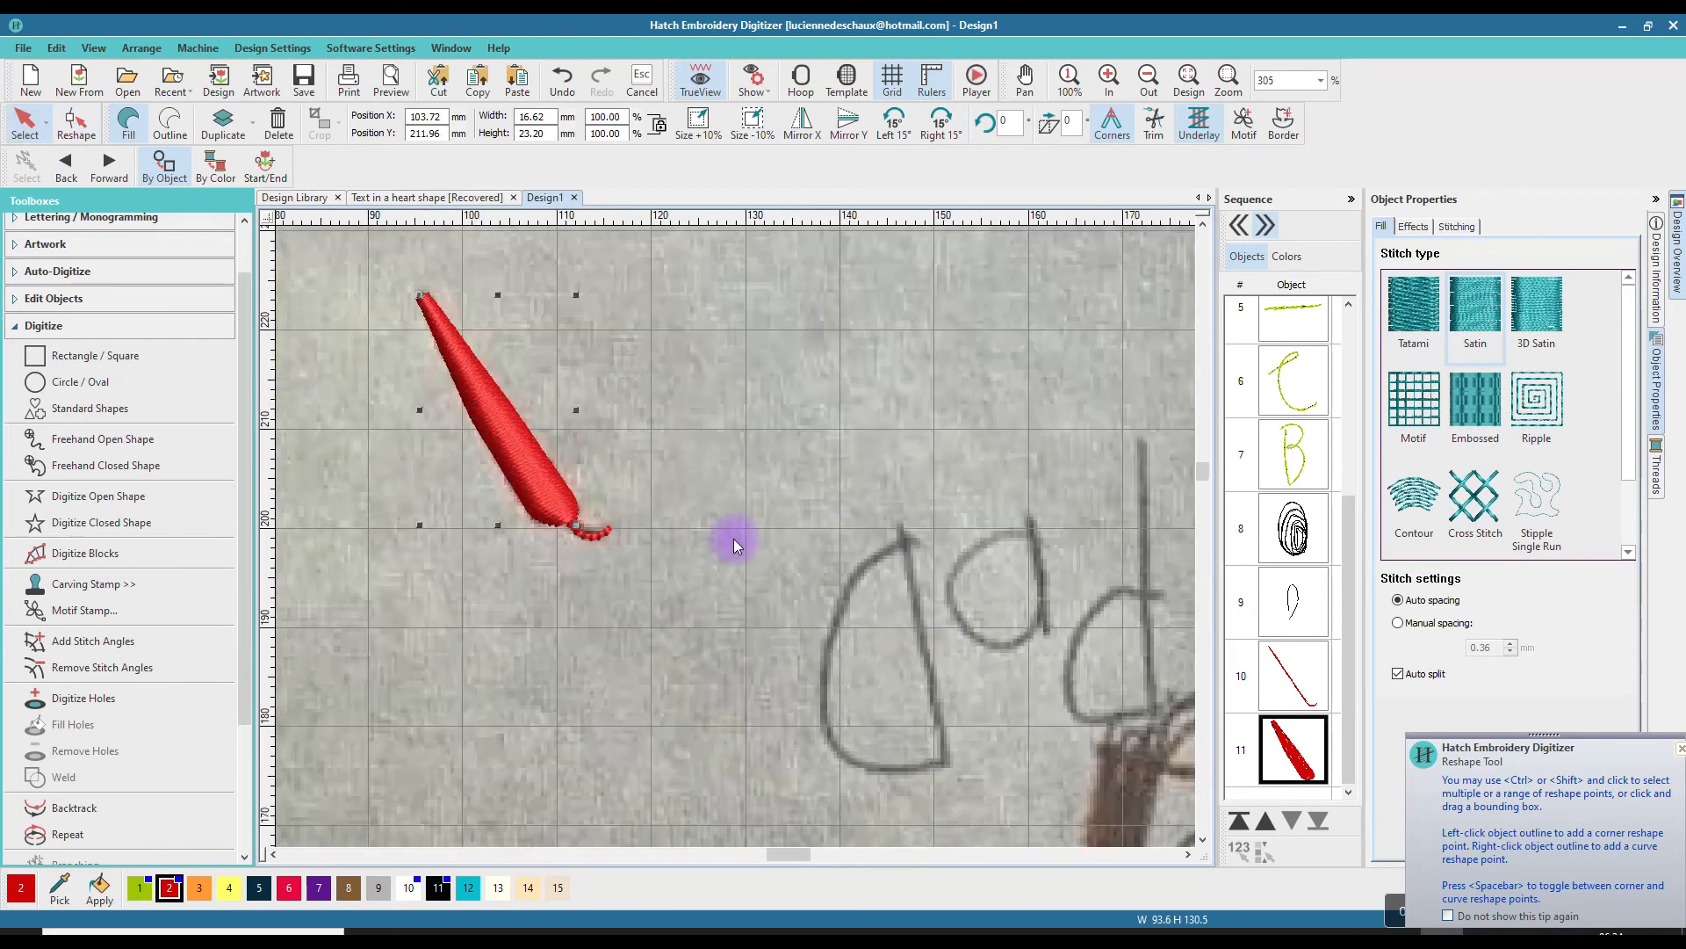
scroll(730, 540, down, 2)
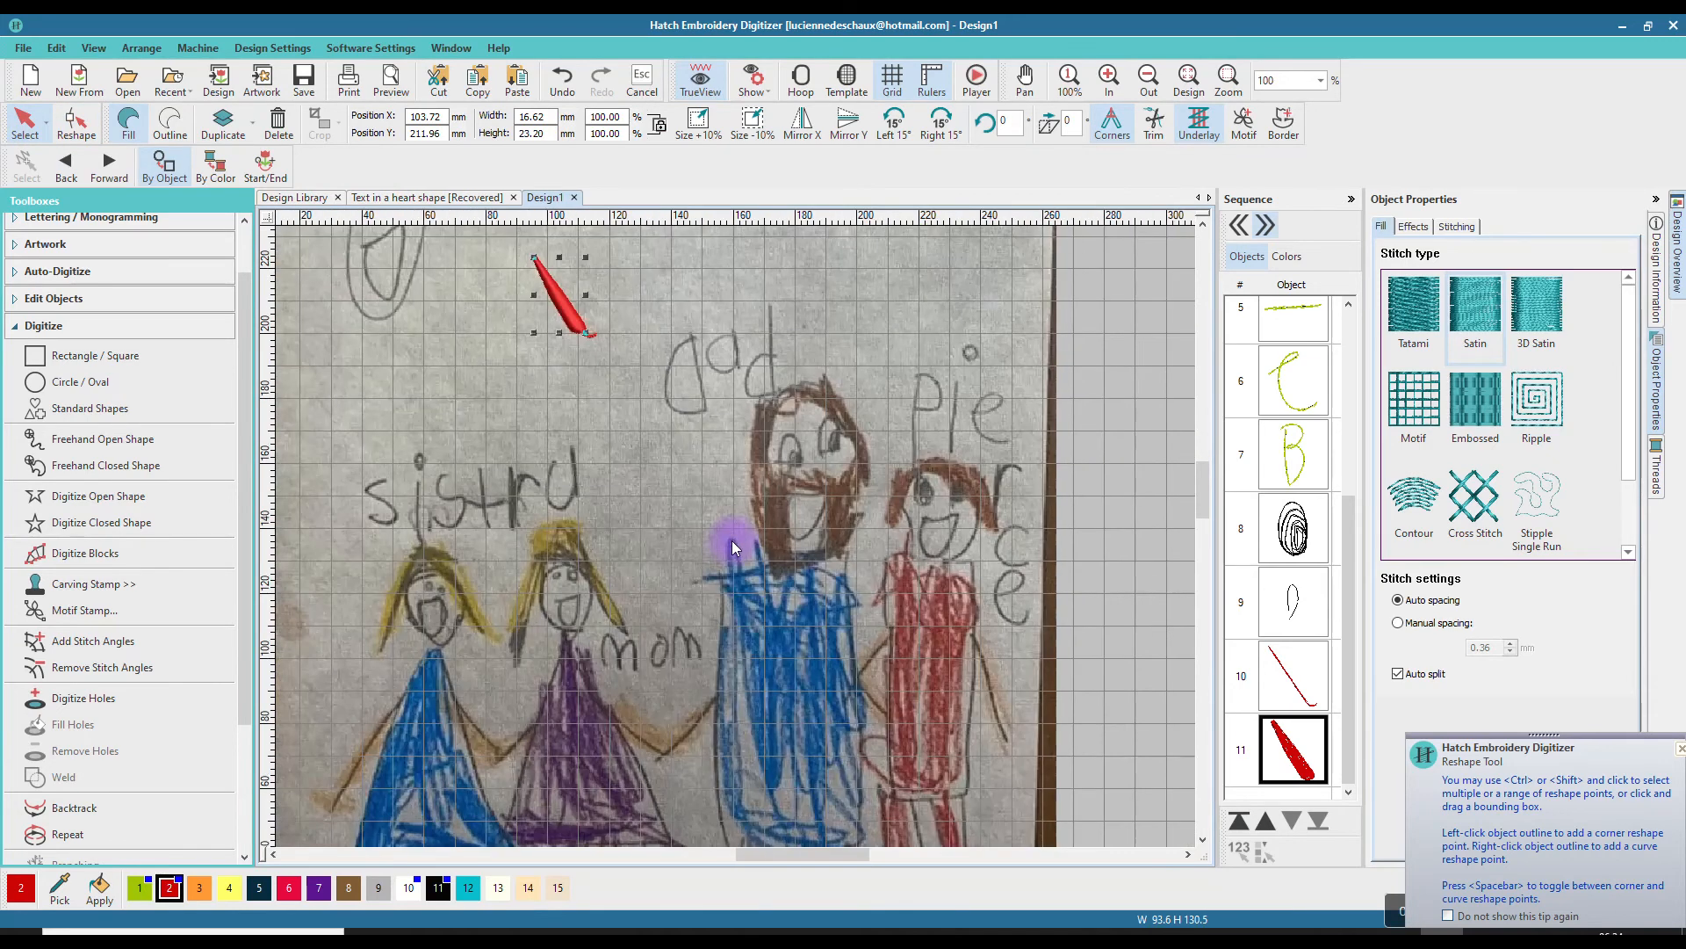
scroll(483, 560, up, 2)
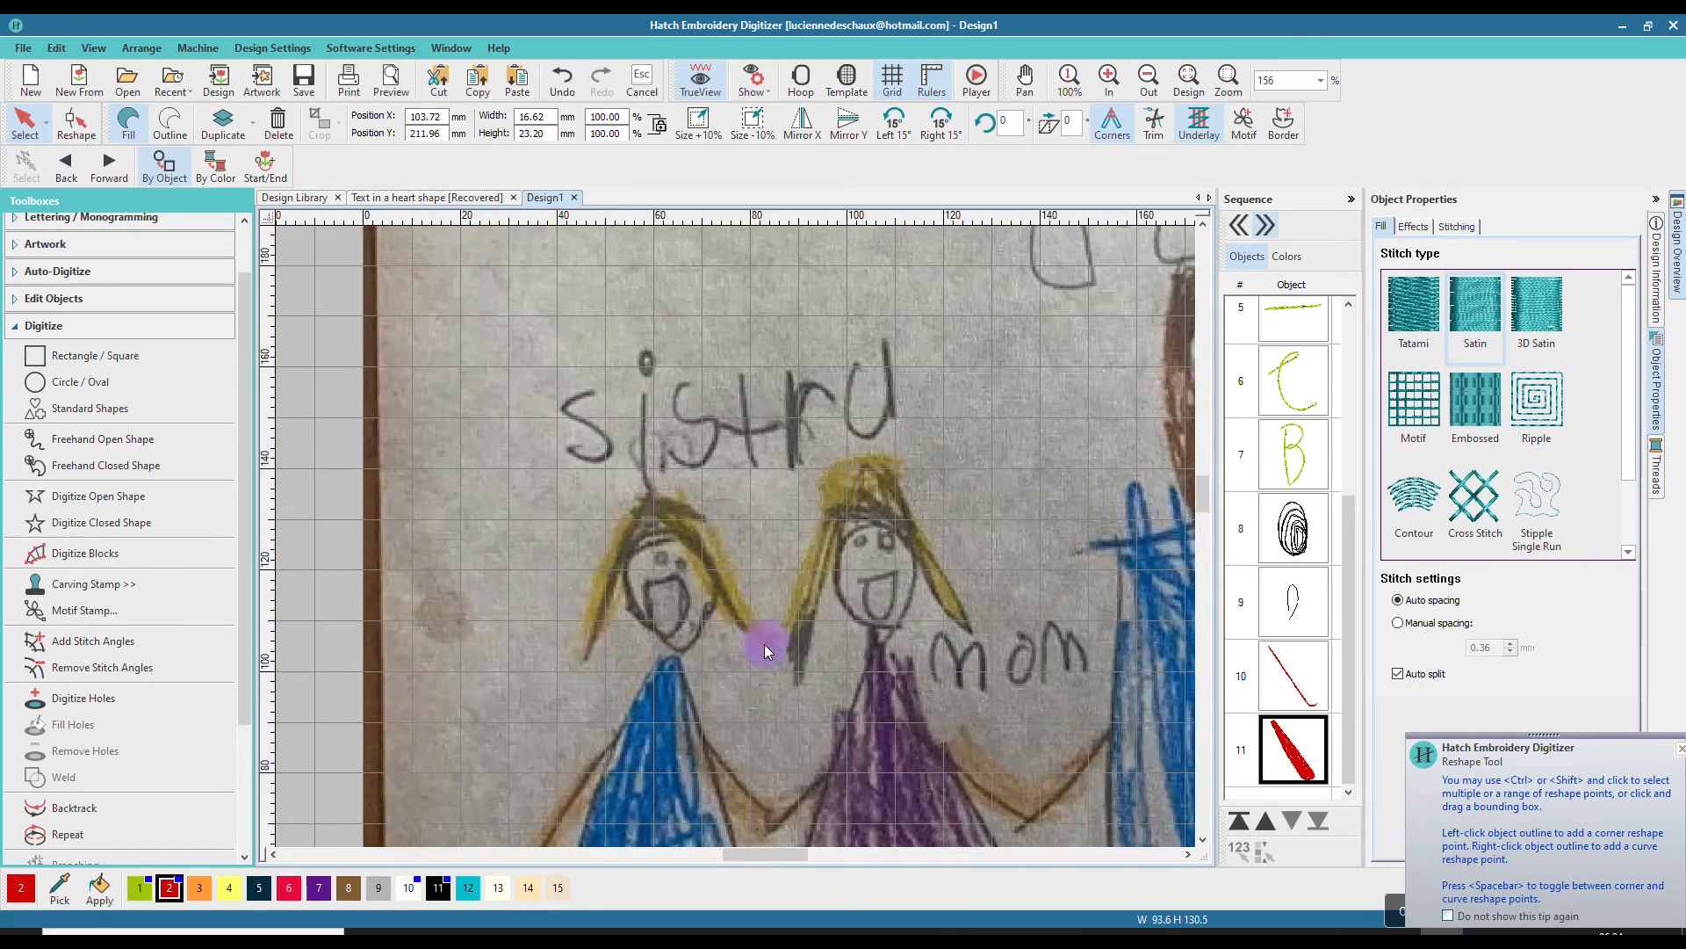
- Try a freehand open line in Backstitch with thread color 12 over the older sister's blue dress, and undo it
scroll(740, 614, down, 1)
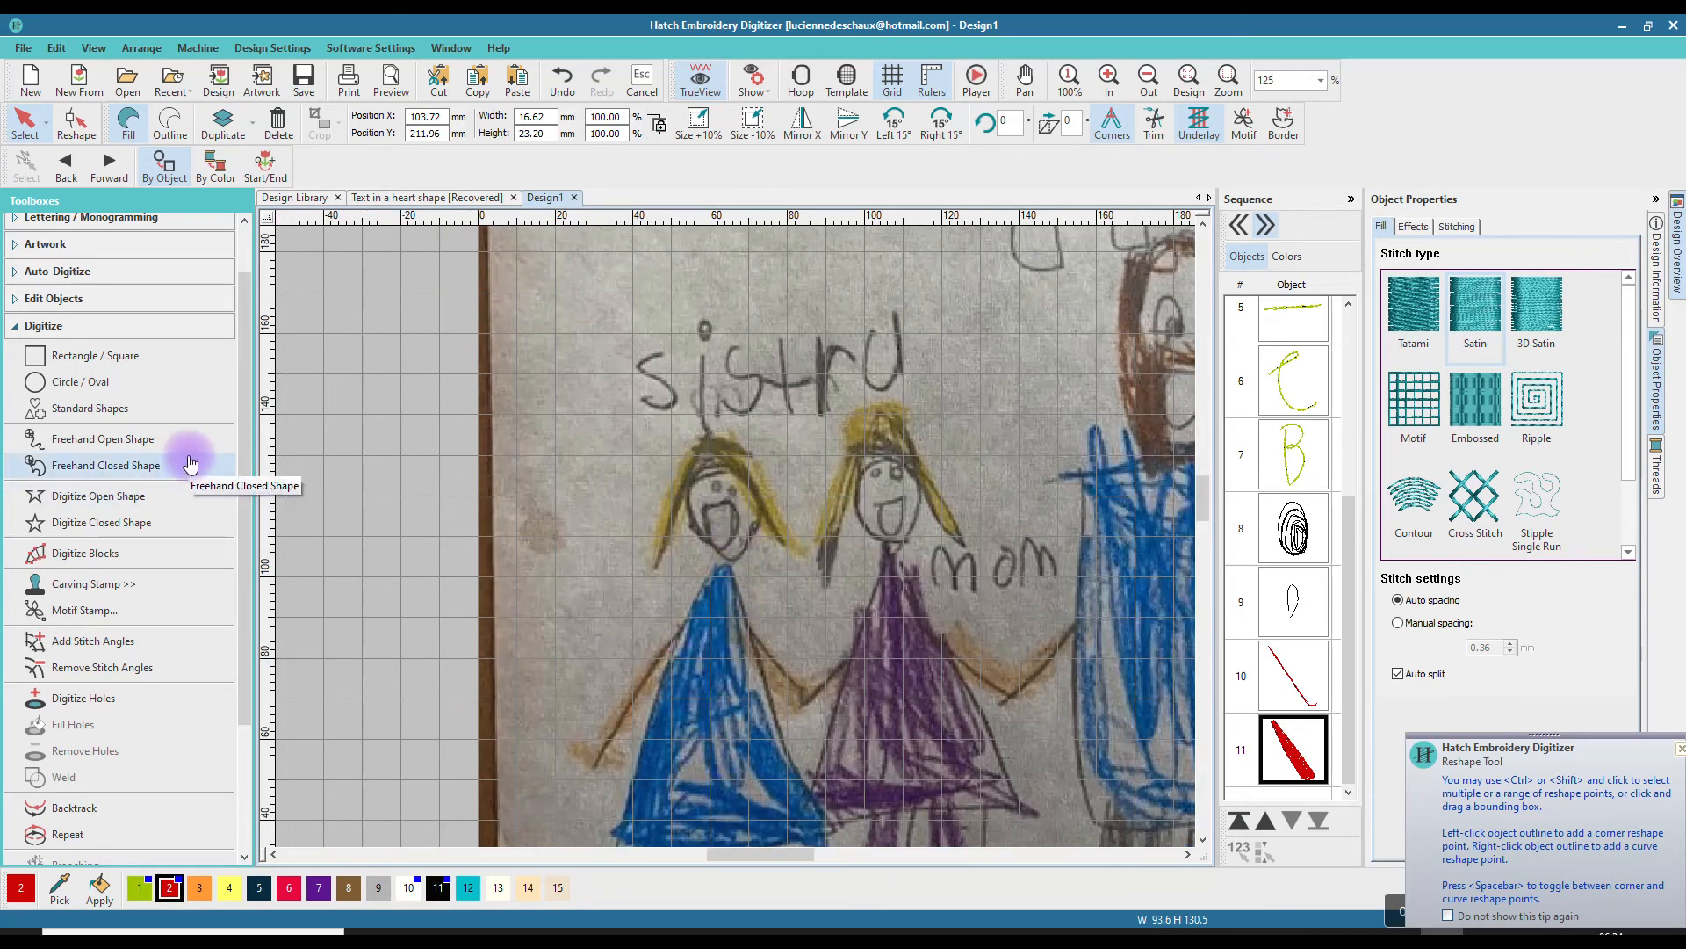
click(122, 440)
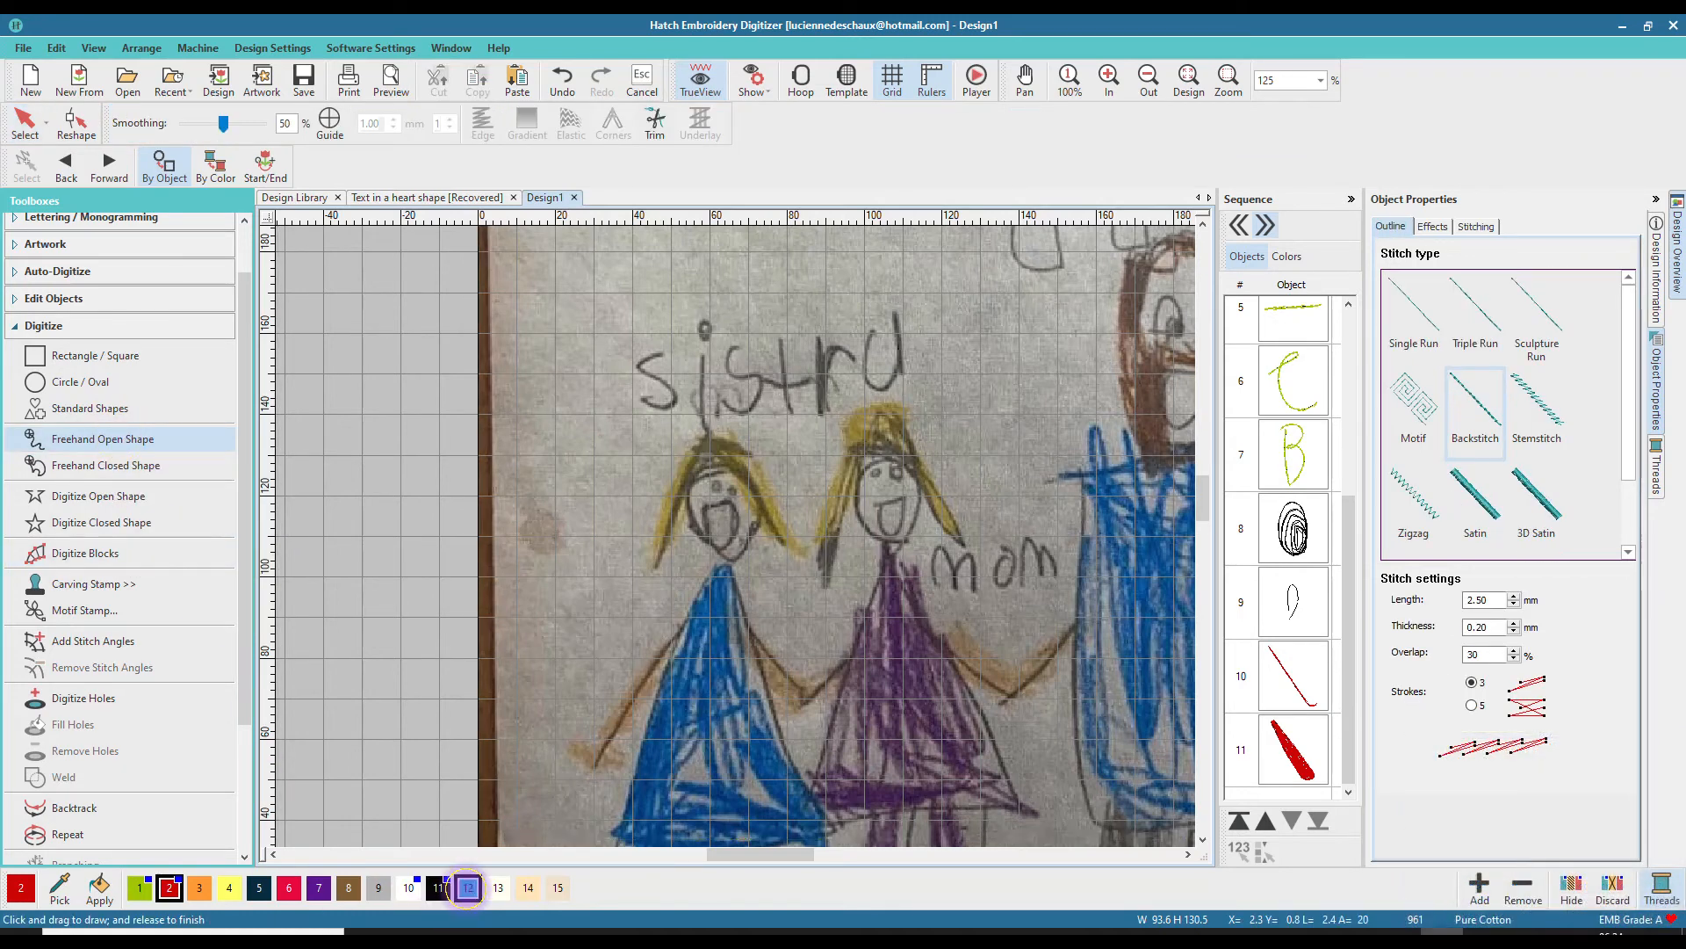
mouse_move(691, 774)
mouse_down()
mouse_move(696, 645)
mouse_move(710, 725)
mouse_move(690, 720)
mouse_up()
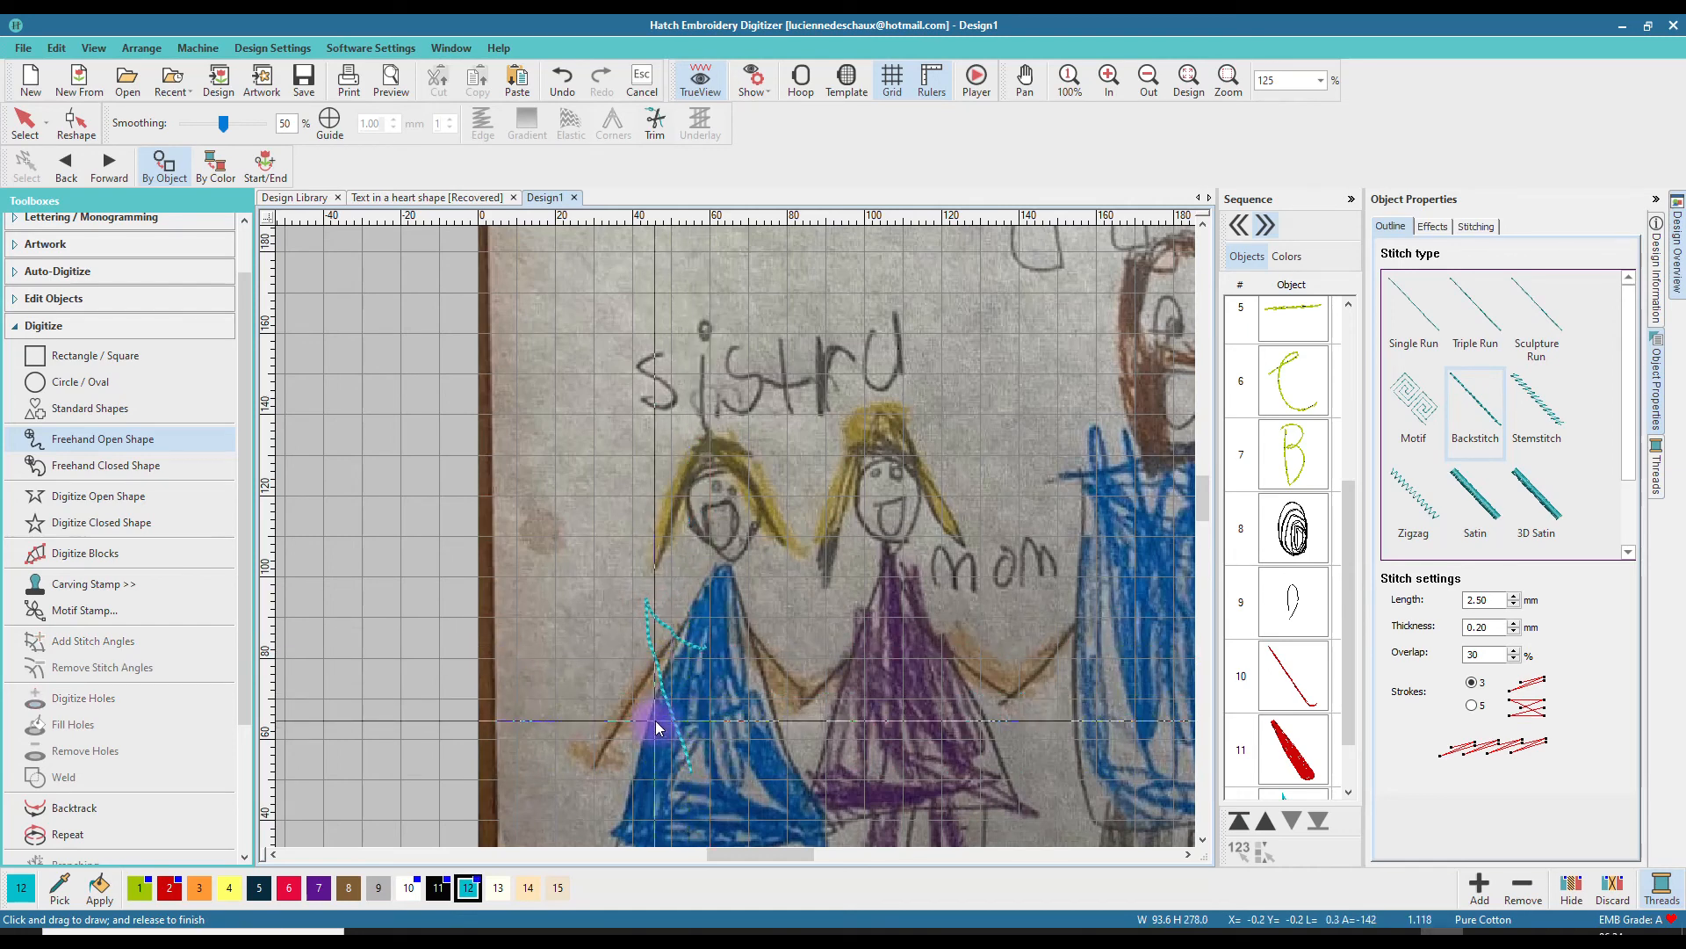
click(561, 81)
- Try scribbling over the whole blue dress with a freehand Backstitch line, about 52 mm wide and 71 mm high, and undo it
scroll(741, 539, up, 3)
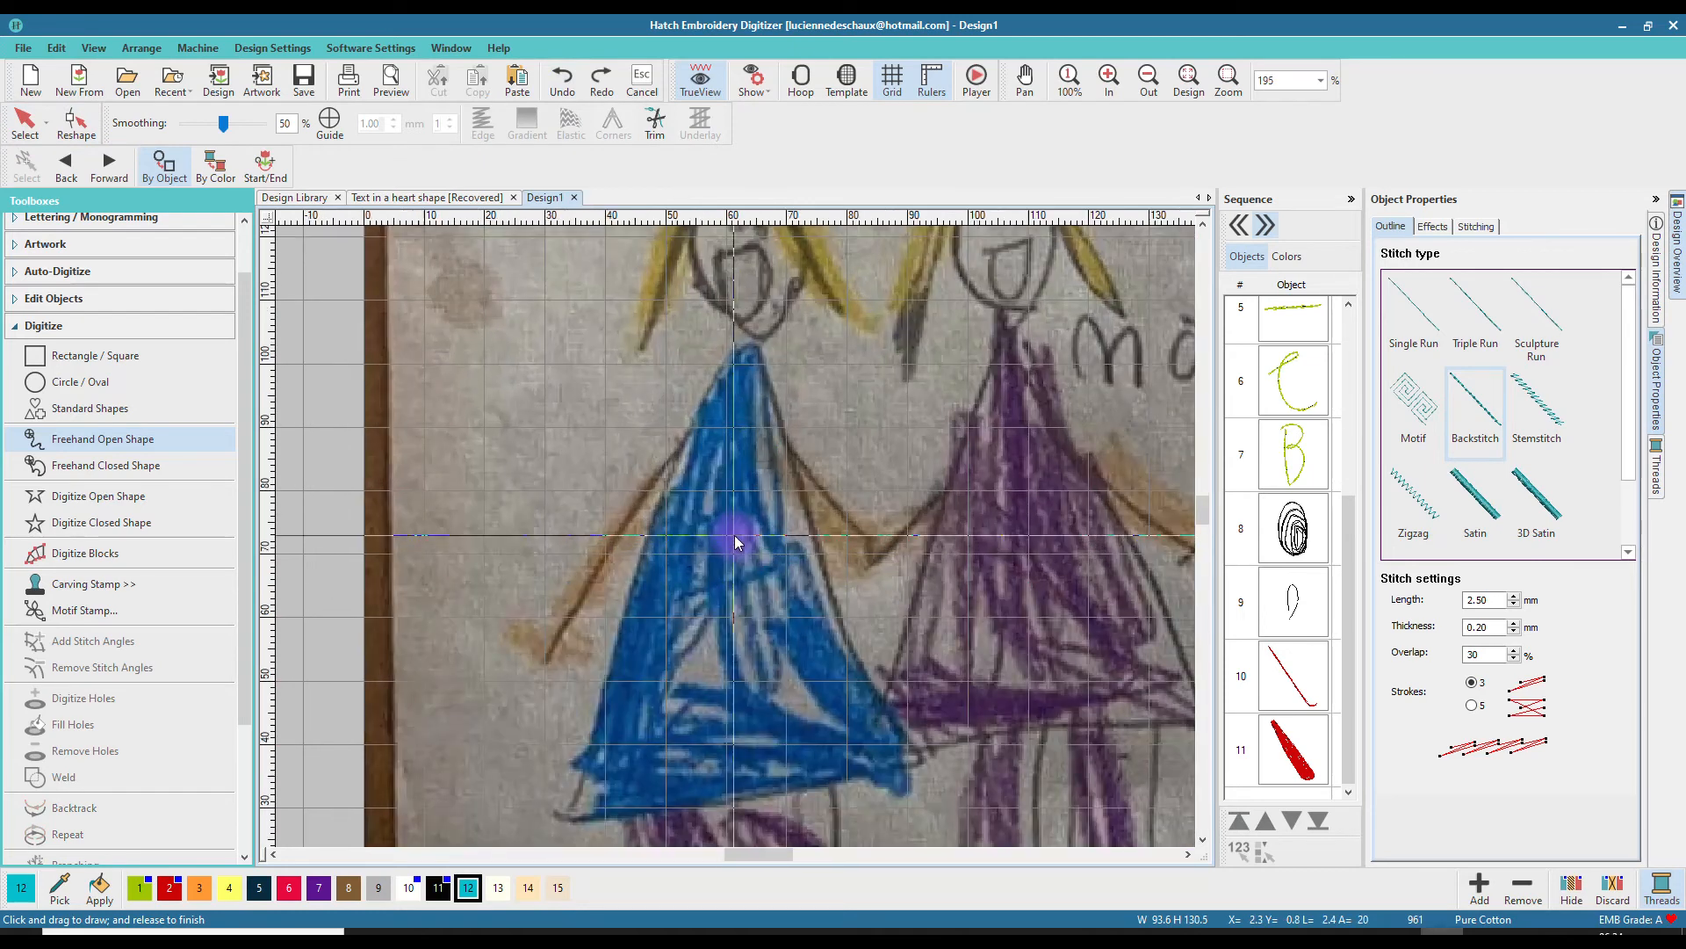
scroll(738, 541, up, 1)
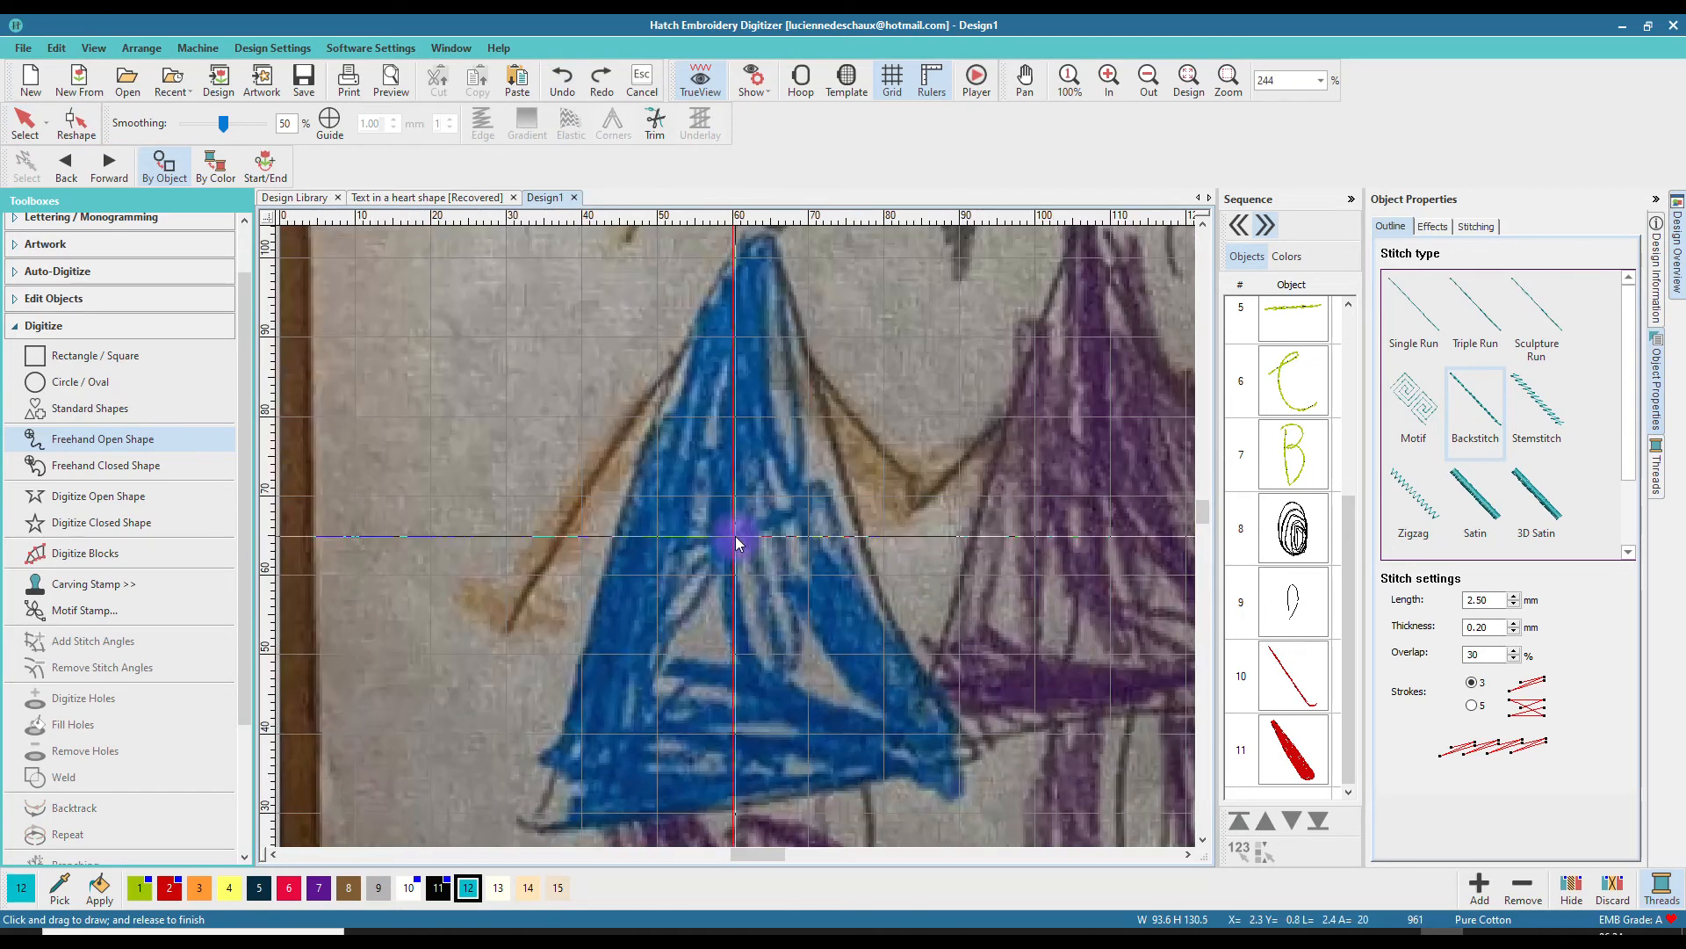
mouse_move(734, 669)
mouse_down()
mouse_move(714, 473)
mouse_move(752, 655)
mouse_move(752, 634)
mouse_move(735, 433)
mouse_move(797, 673)
mouse_move(747, 427)
mouse_move(798, 589)
mouse_move(748, 331)
mouse_move(770, 563)
mouse_move(804, 645)
mouse_move(890, 698)
mouse_move(776, 442)
mouse_move(833, 574)
mouse_move(917, 689)
mouse_move(823, 470)
mouse_move(883, 659)
mouse_move(937, 743)
mouse_move(727, 677)
mouse_move(930, 770)
mouse_move(699, 701)
mouse_move(880, 756)
mouse_move(667, 730)
mouse_move(827, 760)
mouse_move(626, 755)
mouse_move(842, 764)
mouse_move(633, 799)
mouse_move(880, 771)
mouse_move(599, 799)
mouse_move(696, 592)
mouse_move(641, 650)
mouse_move(592, 799)
mouse_move(700, 518)
mouse_move(603, 662)
mouse_move(630, 642)
mouse_move(703, 380)
mouse_move(596, 702)
mouse_move(729, 356)
mouse_move(572, 752)
mouse_move(651, 437)
mouse_move(753, 256)
mouse_move(704, 368)
mouse_move(725, 359)
mouse_move(745, 428)
mouse_move(729, 565)
mouse_move(761, 389)
mouse_move(758, 506)
mouse_move(764, 444)
mouse_move(821, 770)
mouse_move(749, 527)
mouse_move(809, 712)
mouse_move(621, 670)
mouse_move(790, 736)
mouse_move(600, 731)
mouse_move(698, 729)
mouse_move(573, 750)
mouse_move(773, 761)
mouse_move(530, 777)
mouse_move(882, 764)
mouse_move(829, 678)
mouse_move(900, 735)
mouse_up()
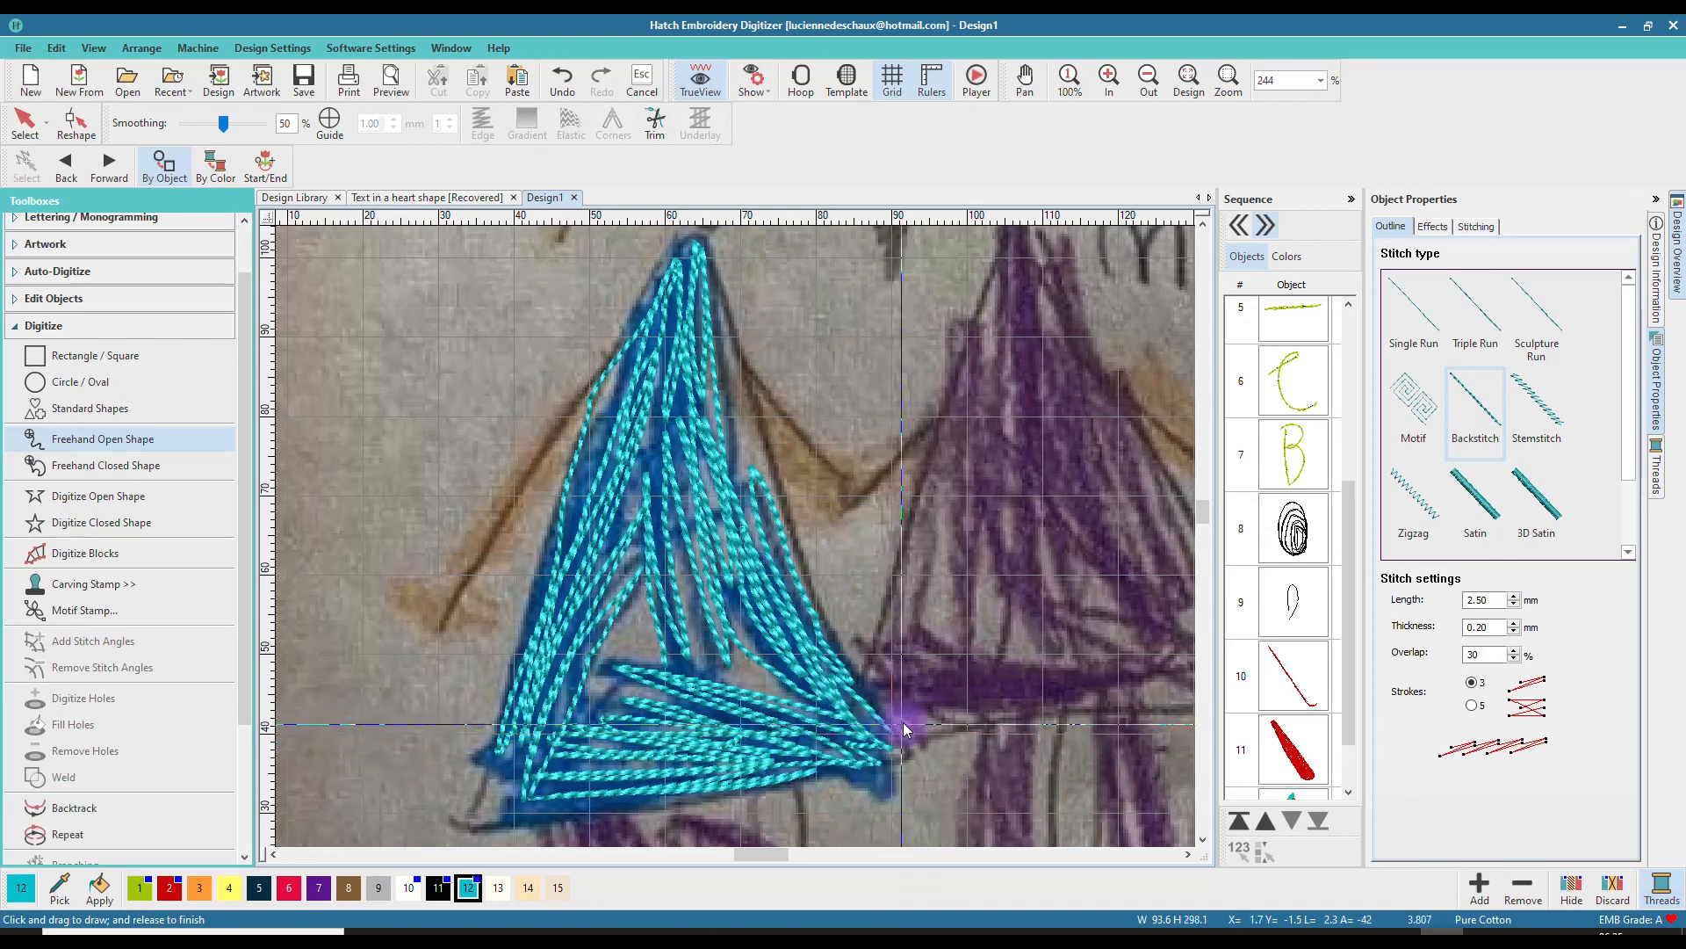
click(24, 123)
scroll(755, 543, down, 5)
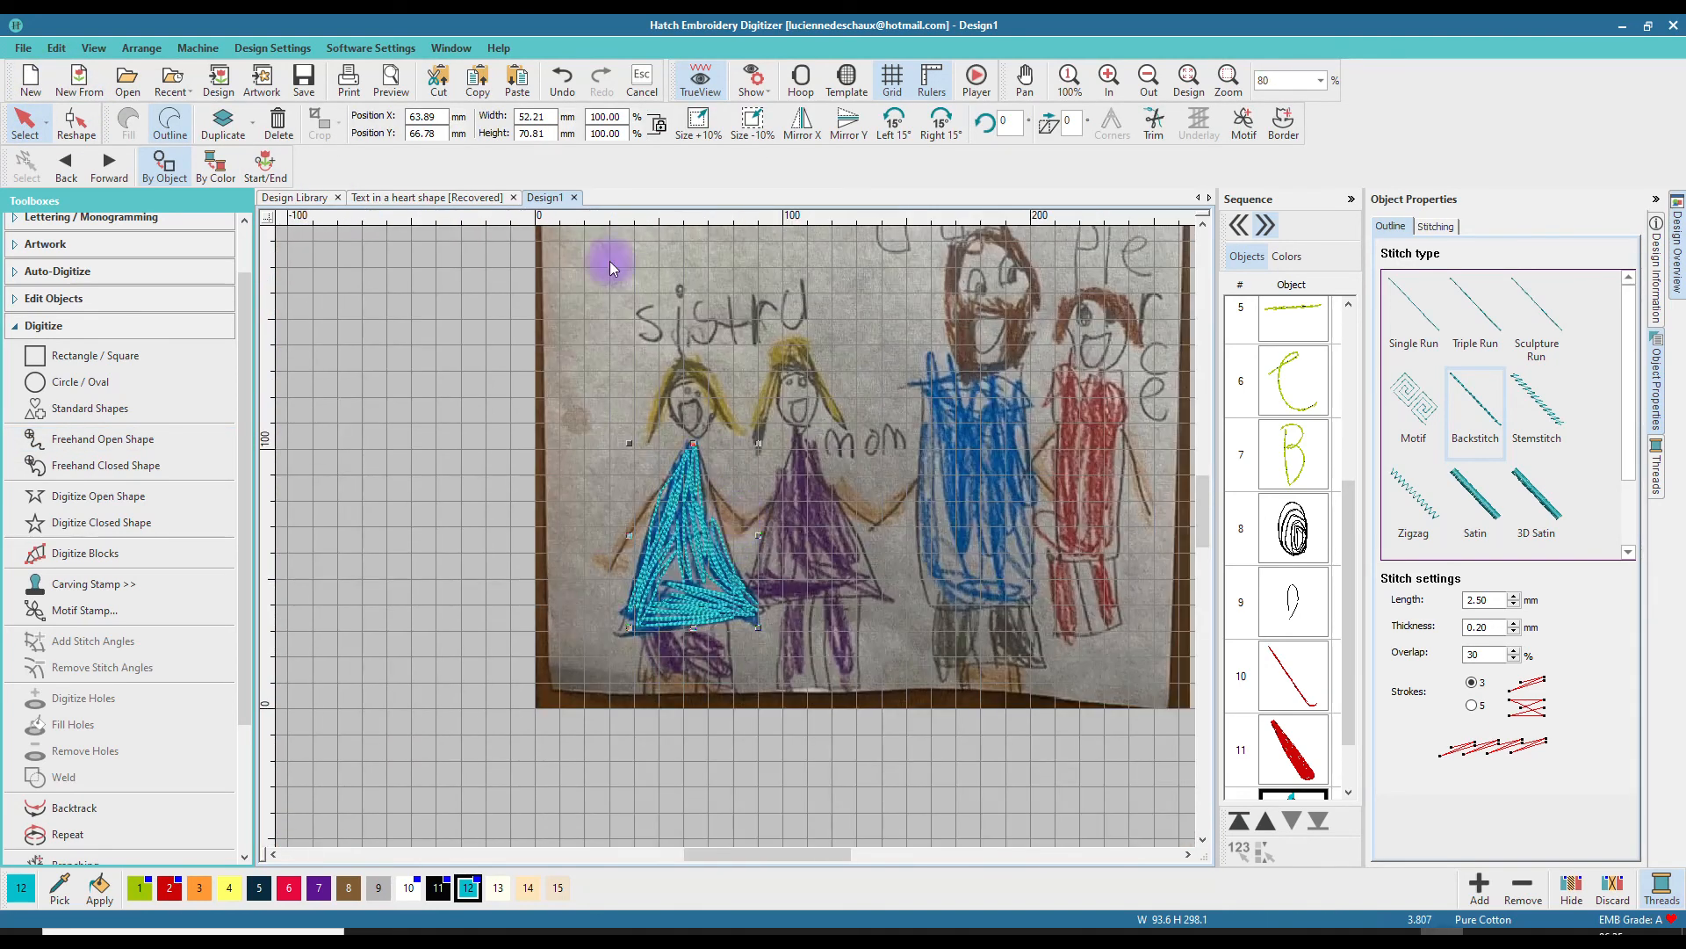
click(562, 83)
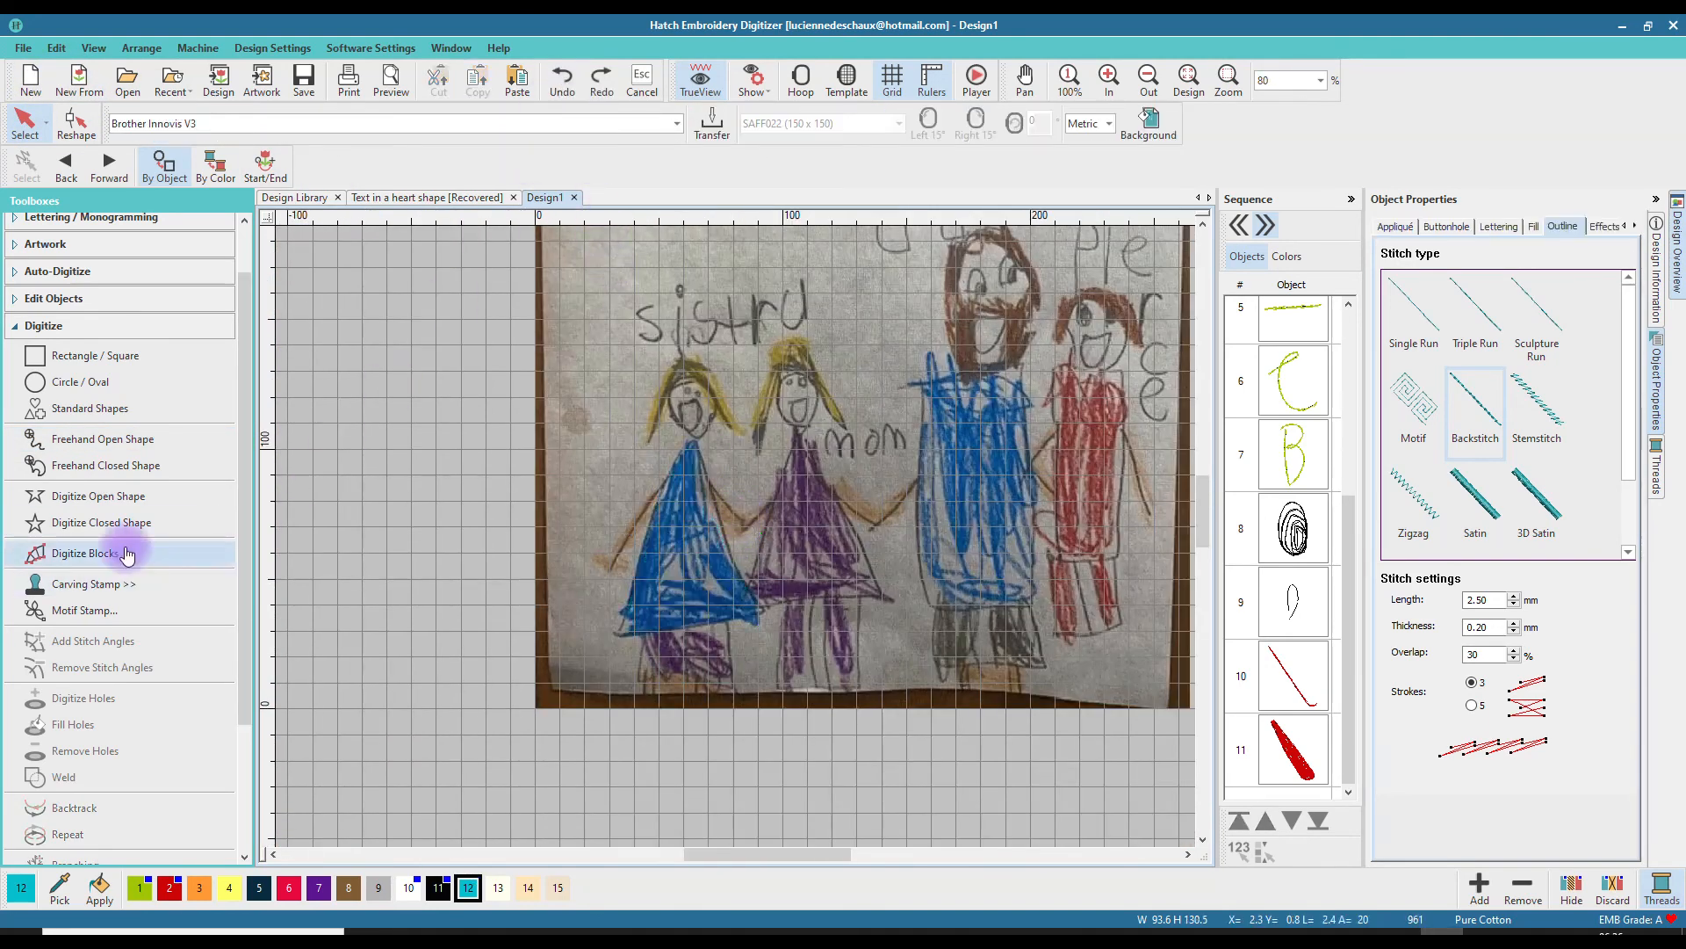
- Digitize an open Backstitch shape running up and down the middle of the blue dress, about 27 mm wide and 56 mm high
click(112, 495)
scroll(554, 571, up, 2)
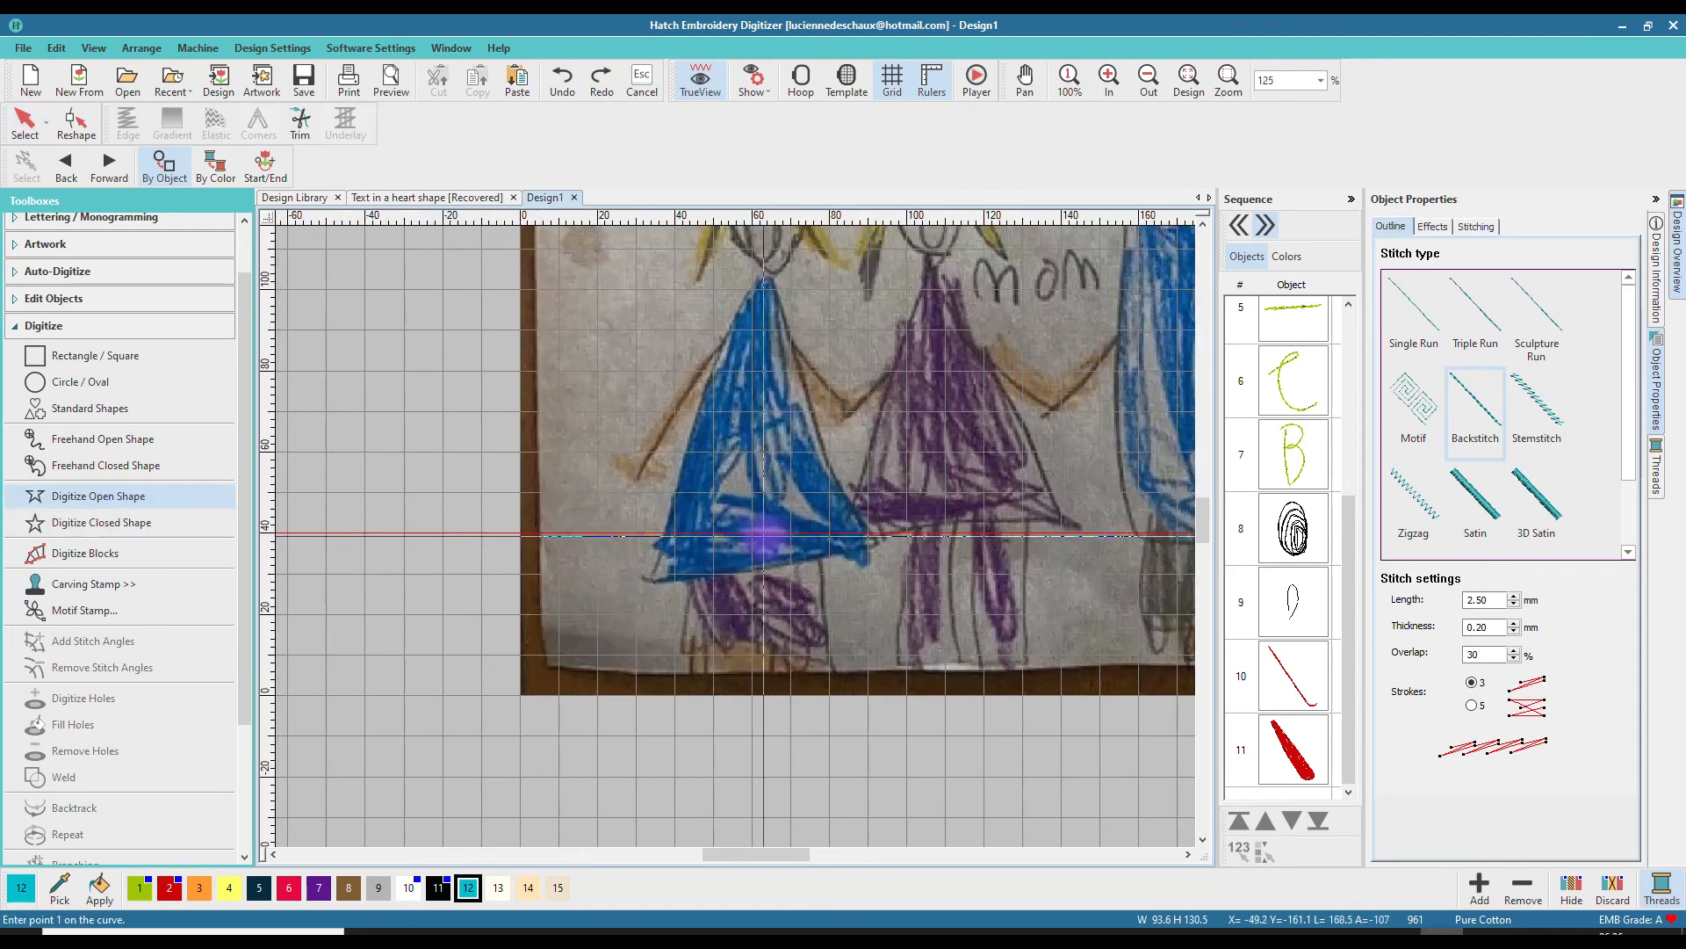
scroll(764, 533, up, 2)
scroll(742, 470, down, 3)
scroll(741, 527, up, 3)
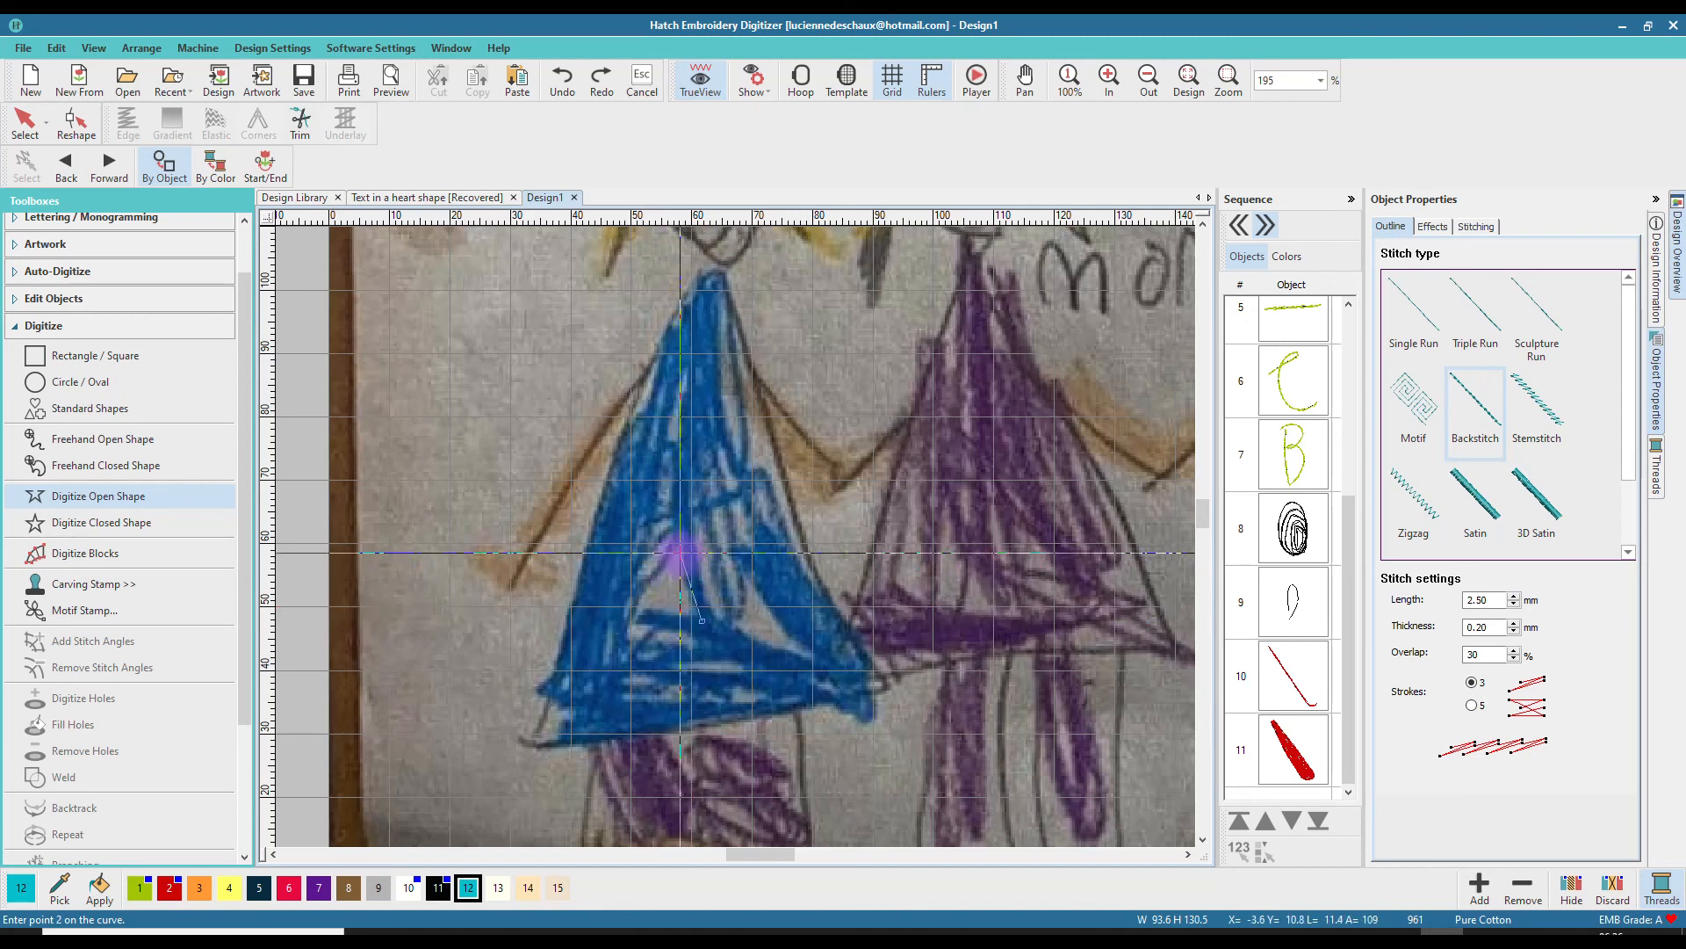
click(703, 625)
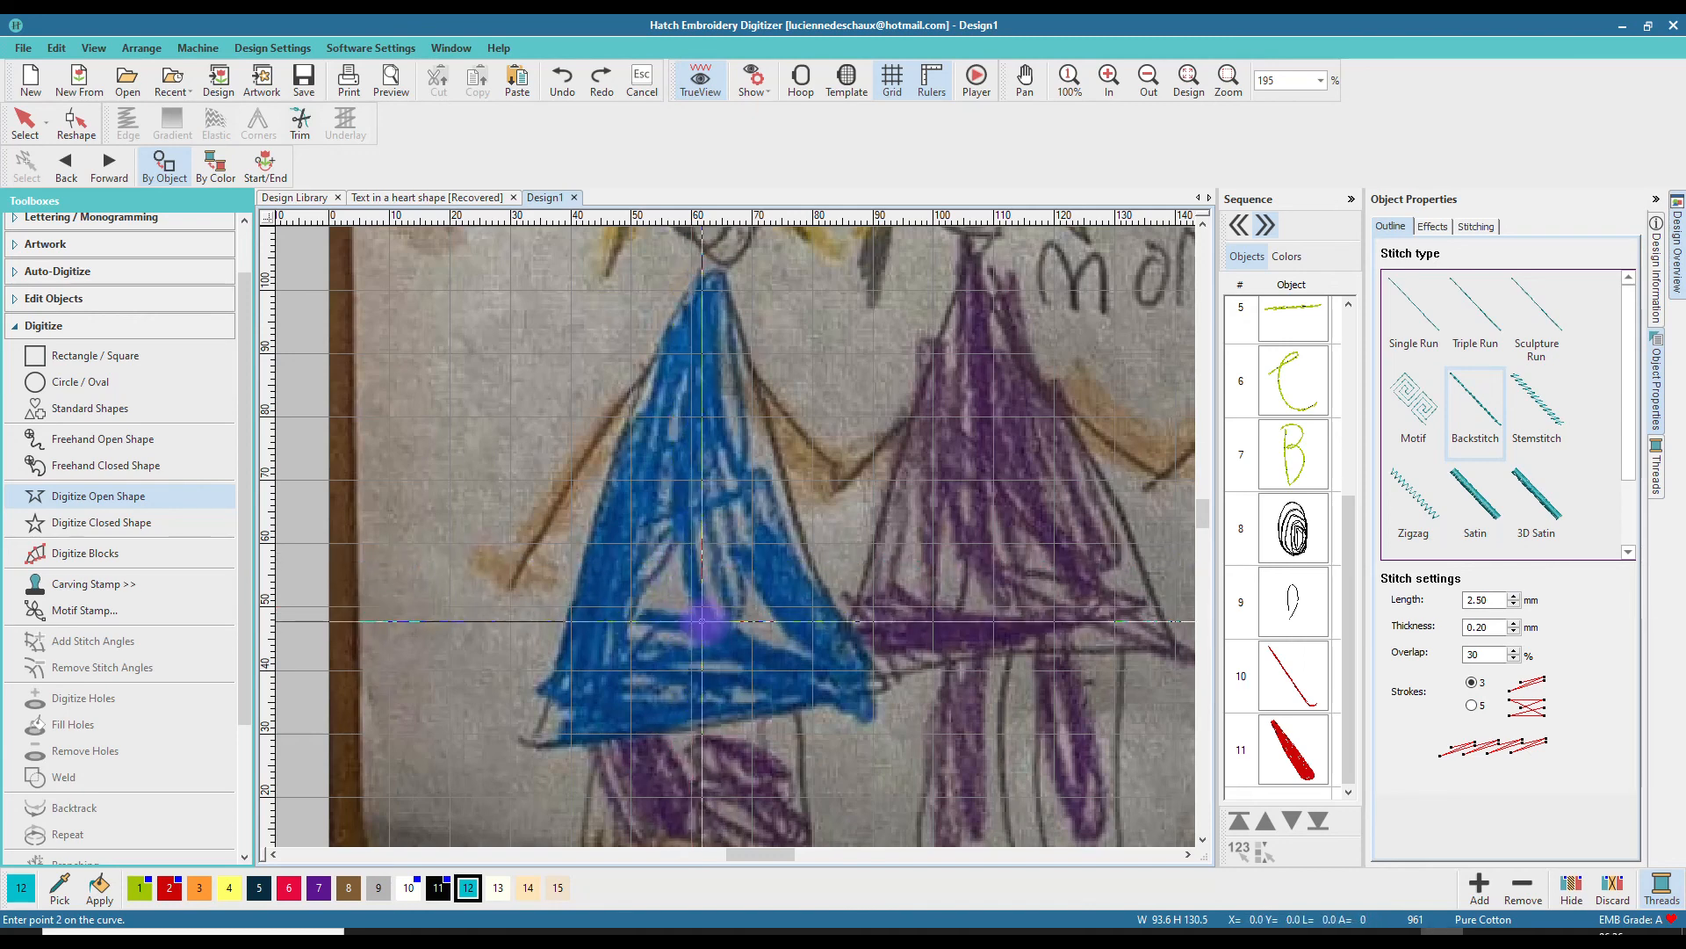
click(681, 536)
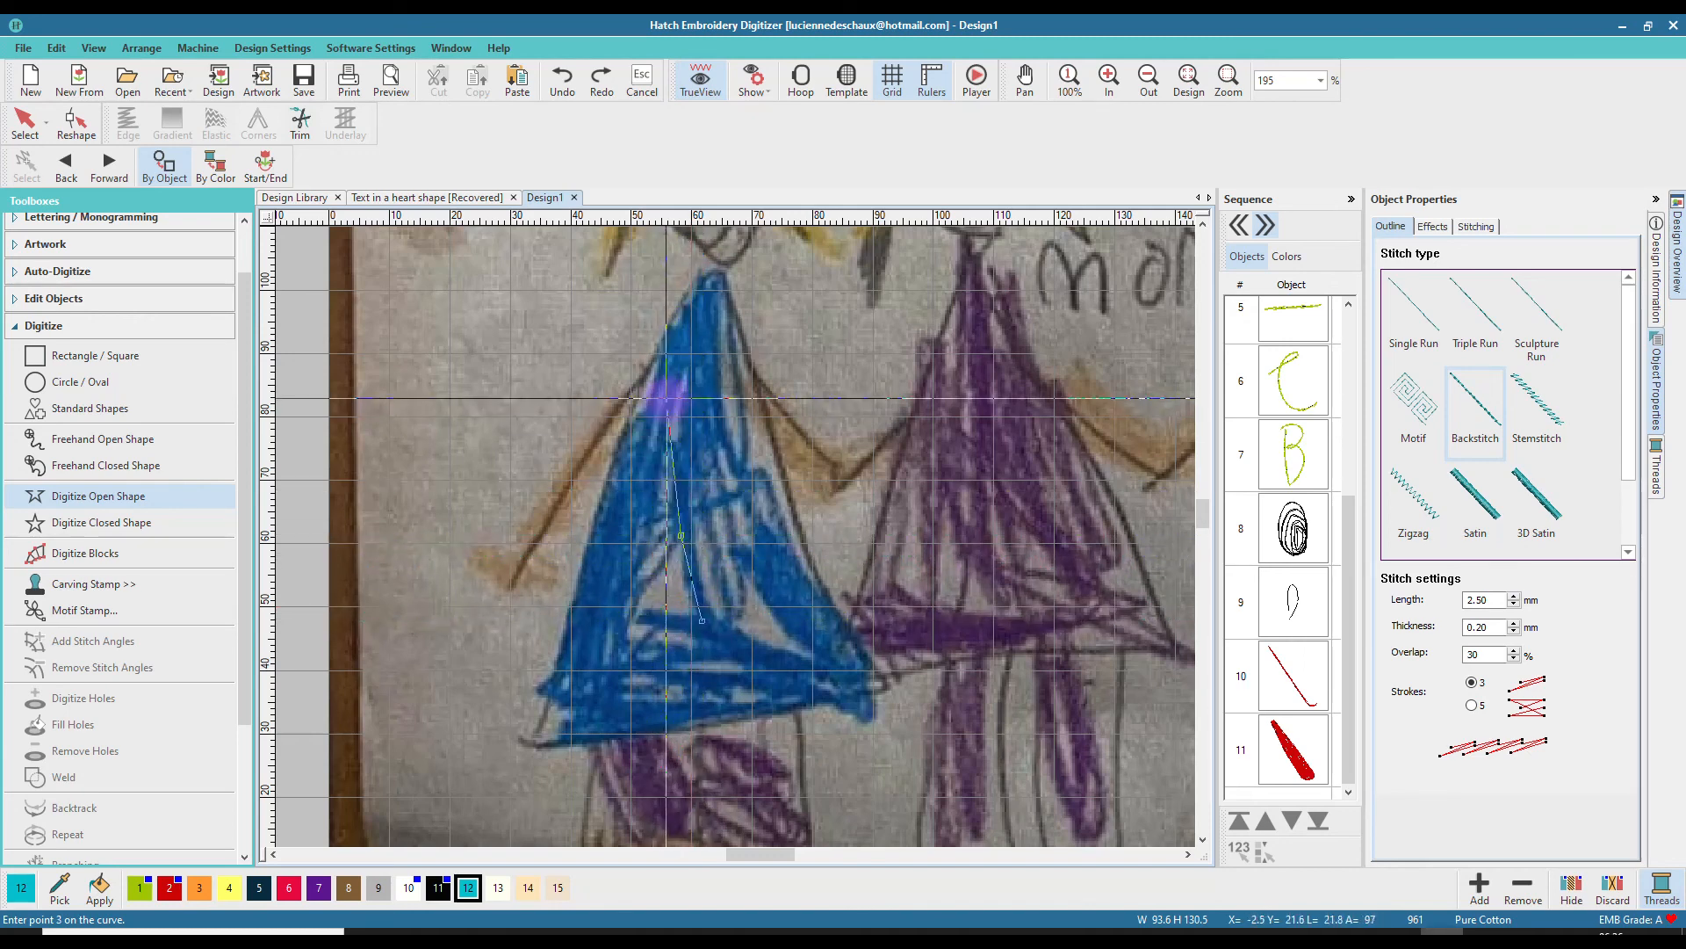
click(691, 401)
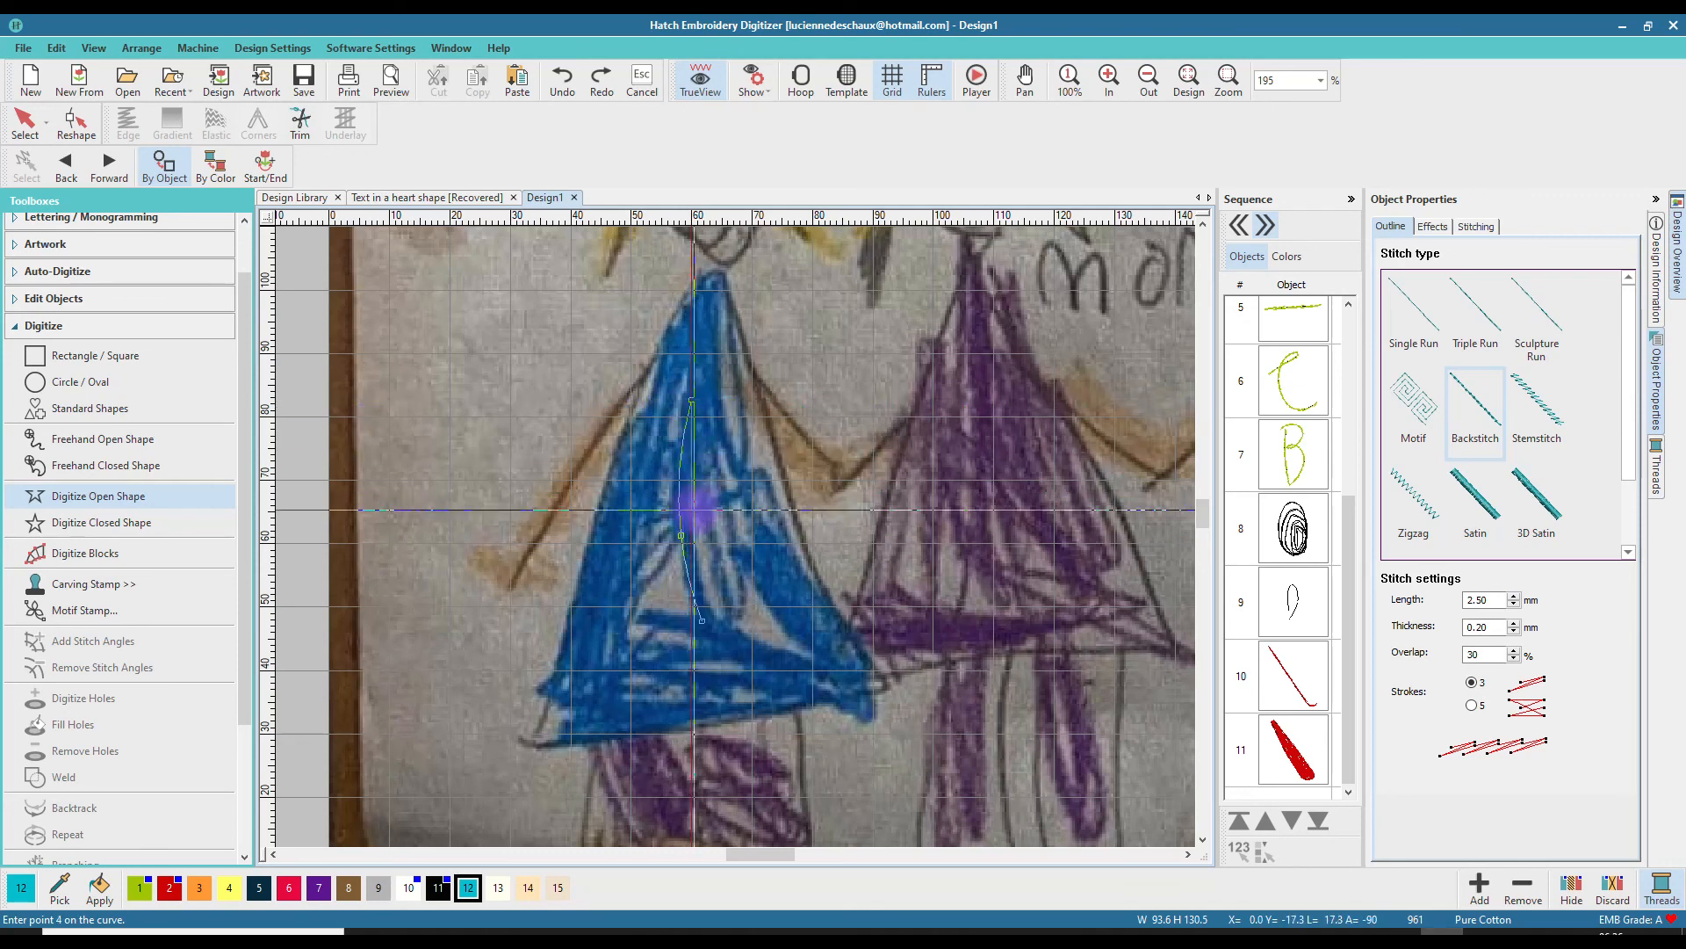
click(692, 516)
click(701, 596)
click(762, 653)
click(703, 511)
click(692, 431)
click(705, 343)
click(704, 425)
click(724, 541)
click(739, 606)
click(725, 479)
click(714, 356)
click(716, 303)
click(722, 436)
click(764, 554)
click(786, 629)
click(843, 659)
key(Return)
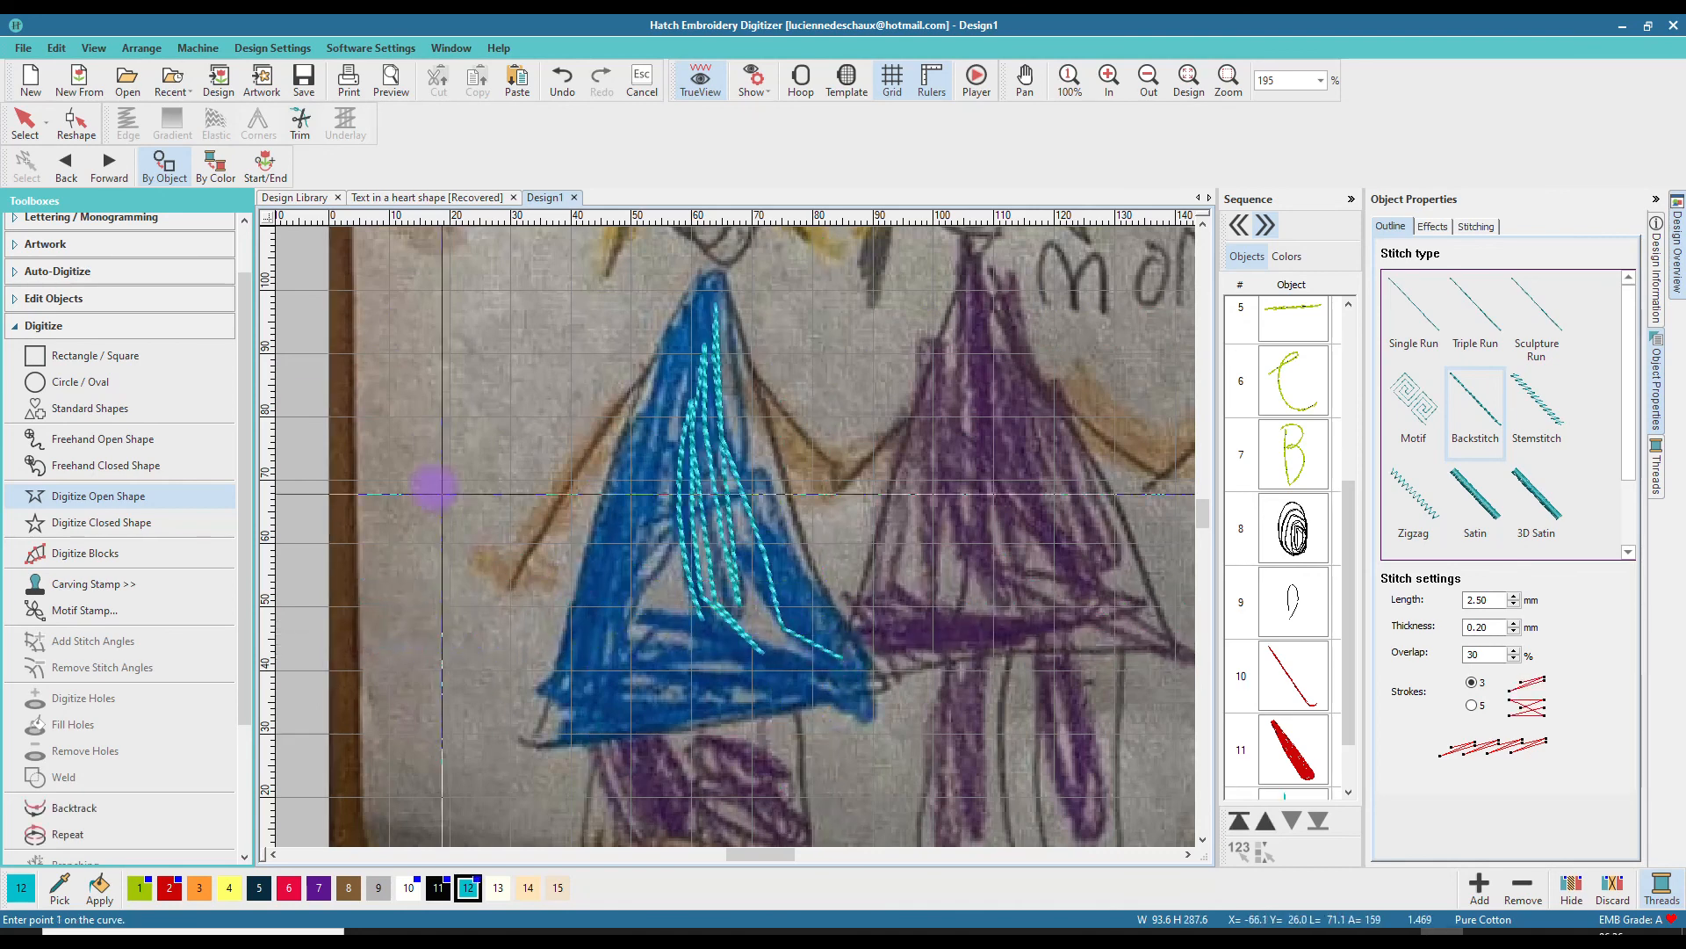
- Remove the digitized up-and-down Backstitch shape from the blue dress
scroll(799, 538, down, 3)
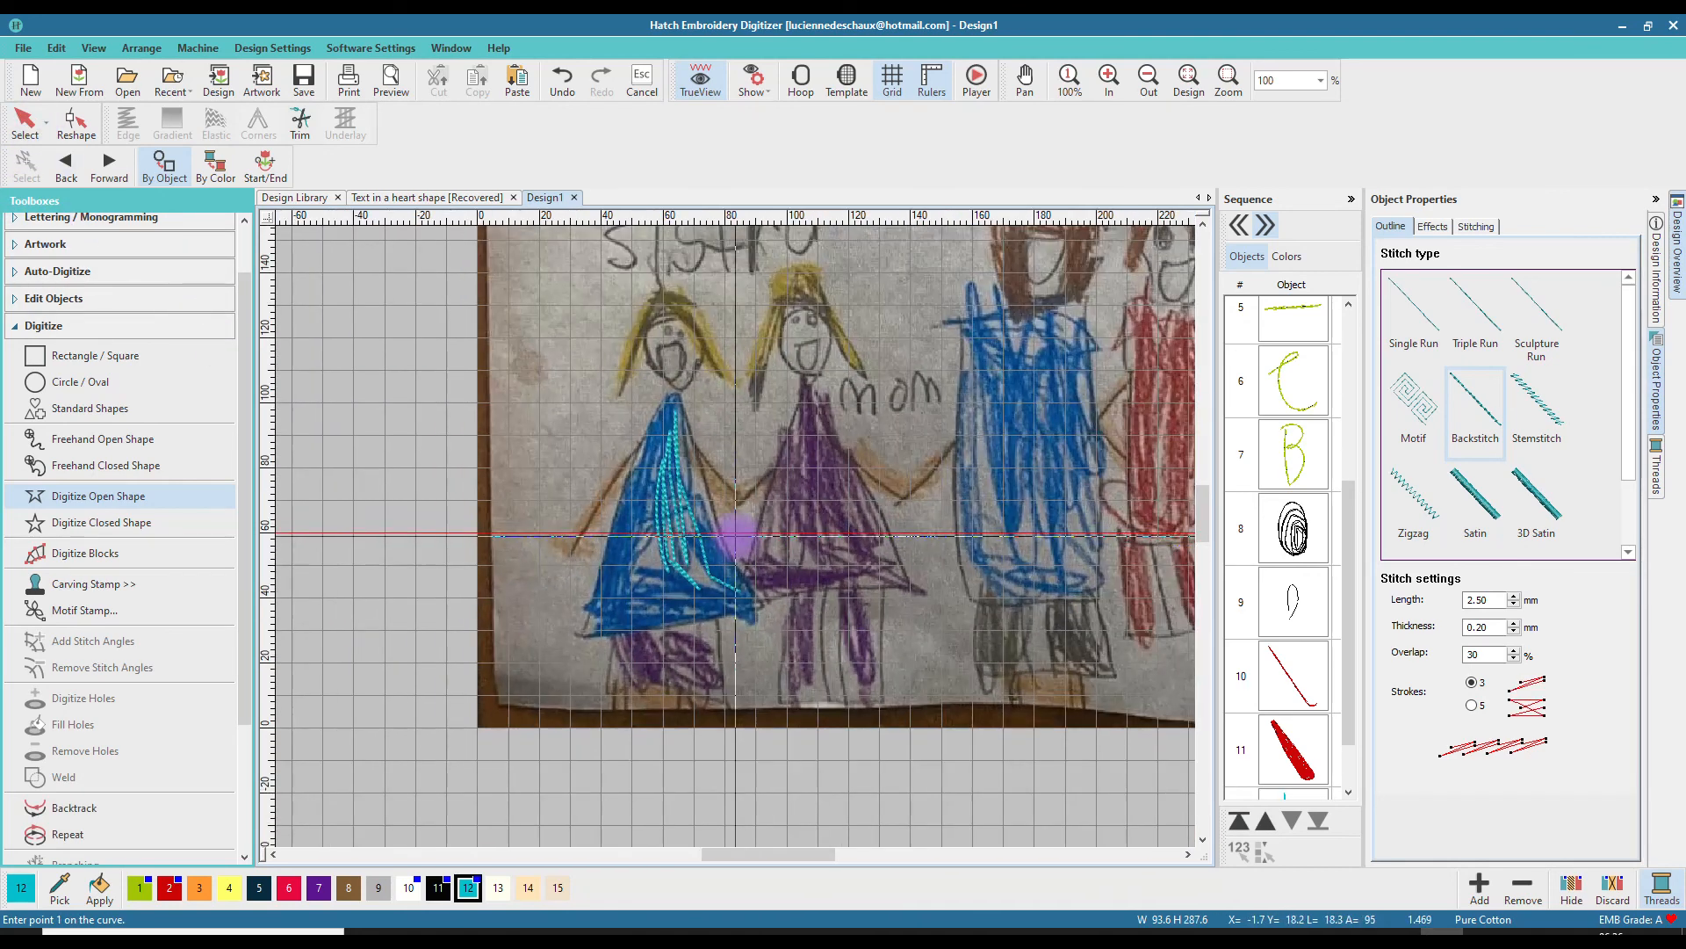
scroll(736, 535, down, 1)
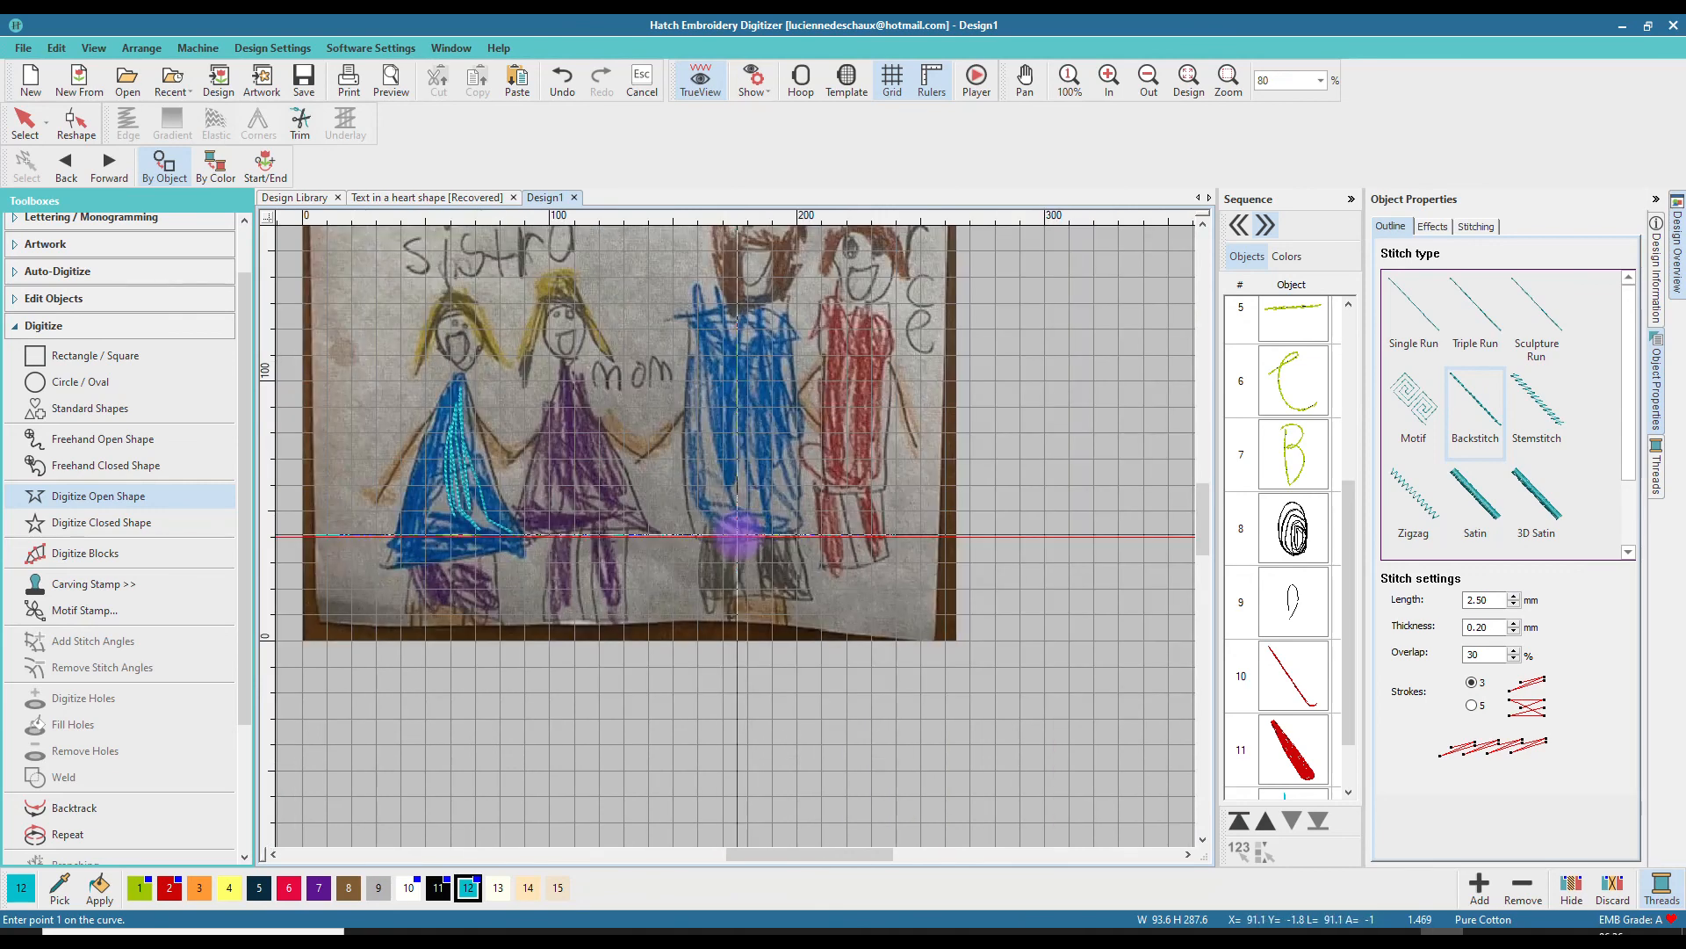
click(23, 128)
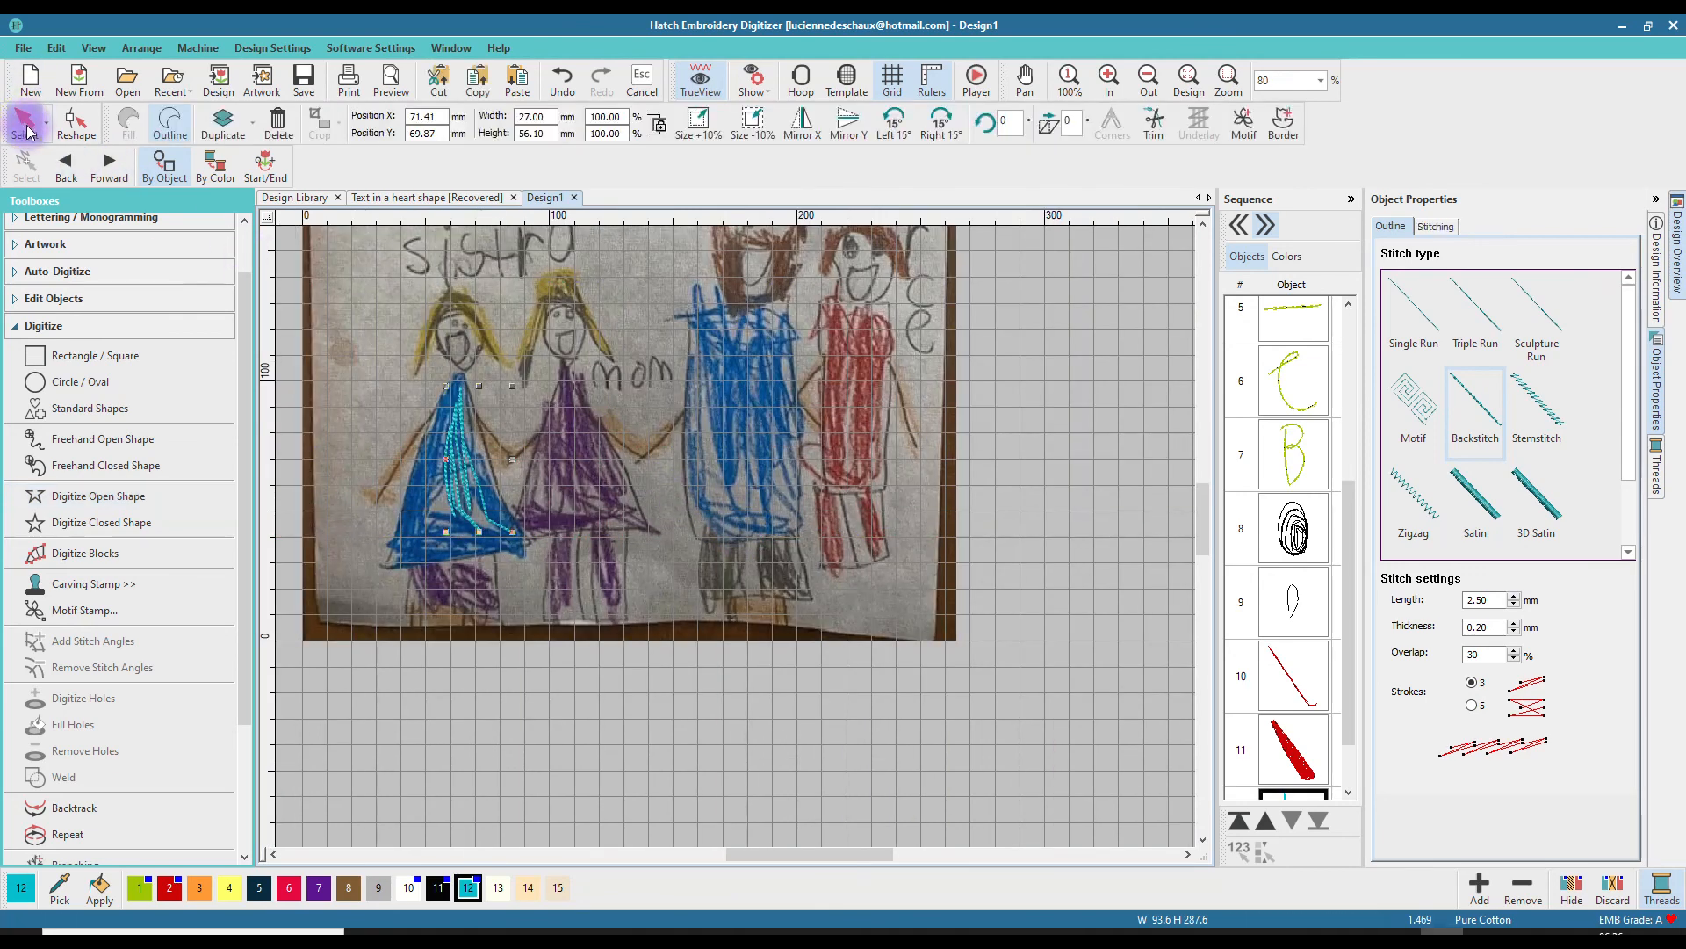
click(86, 180)
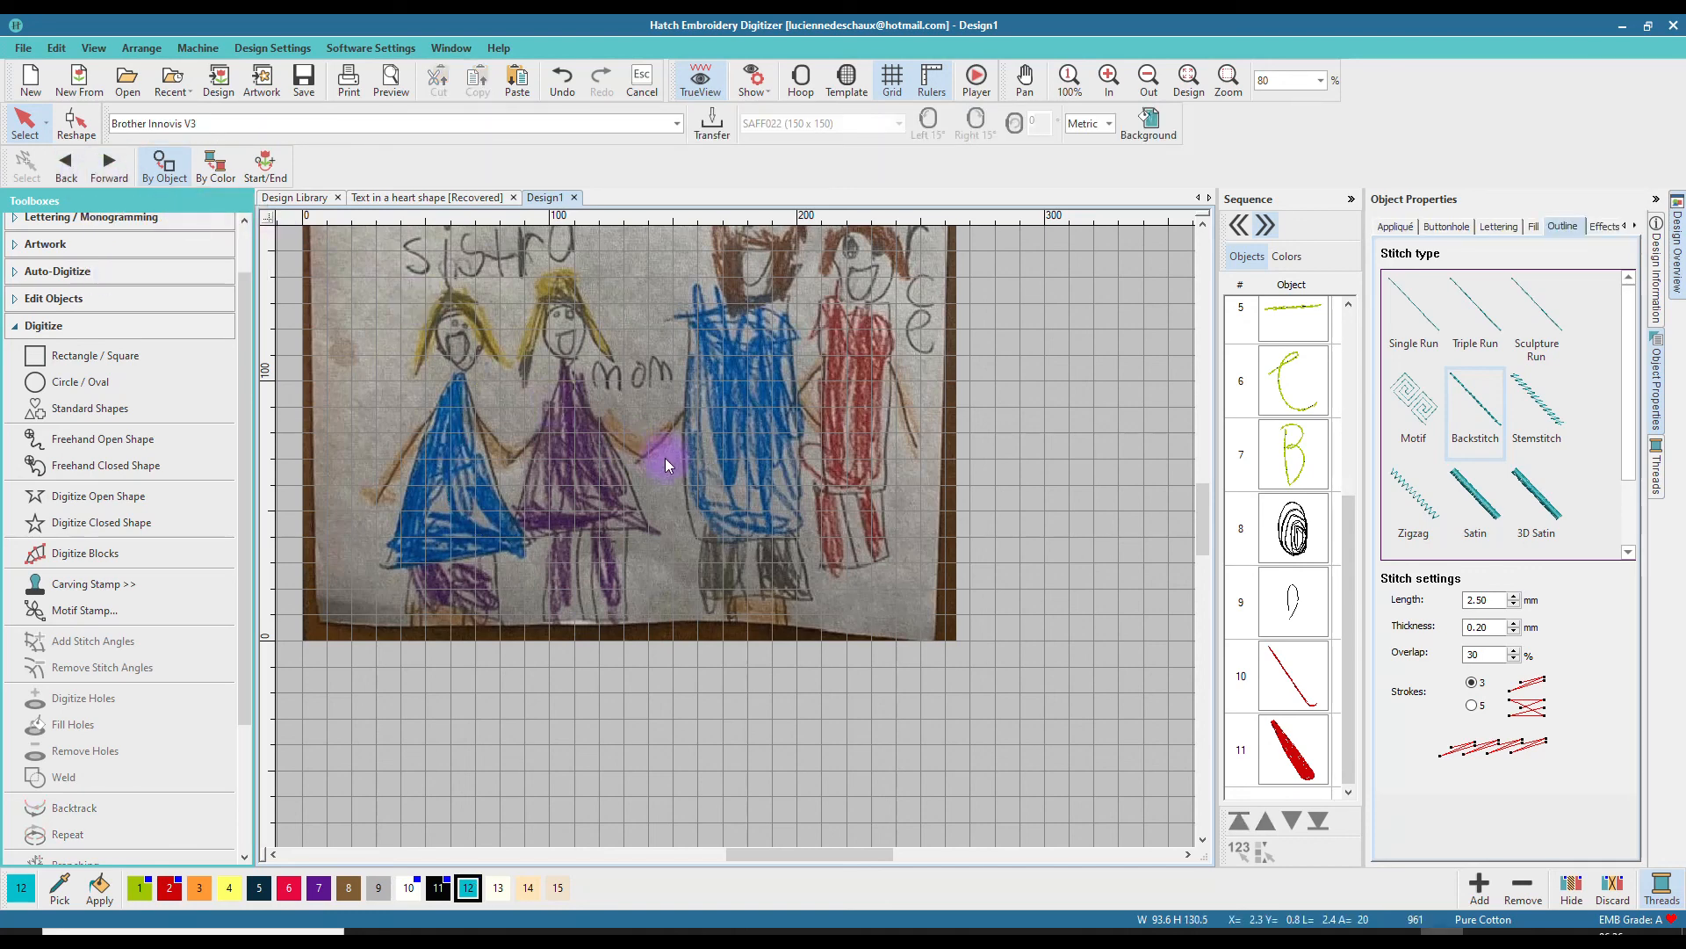
scroll(663, 459, down, 1)
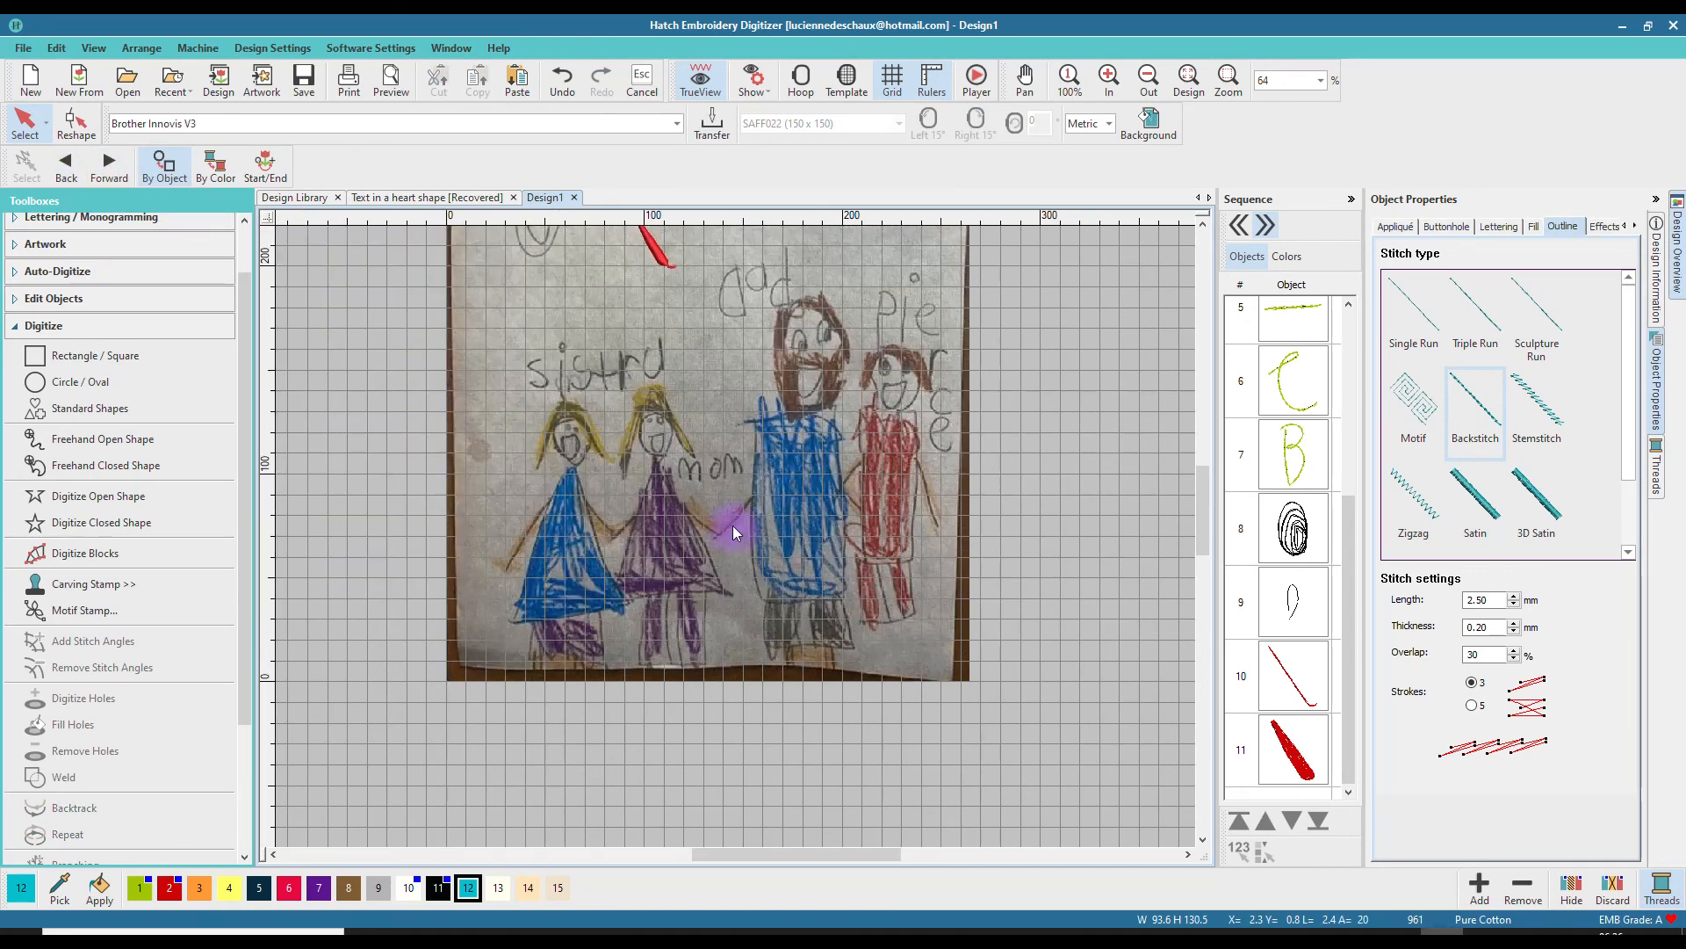
scroll(733, 531, down, 2)
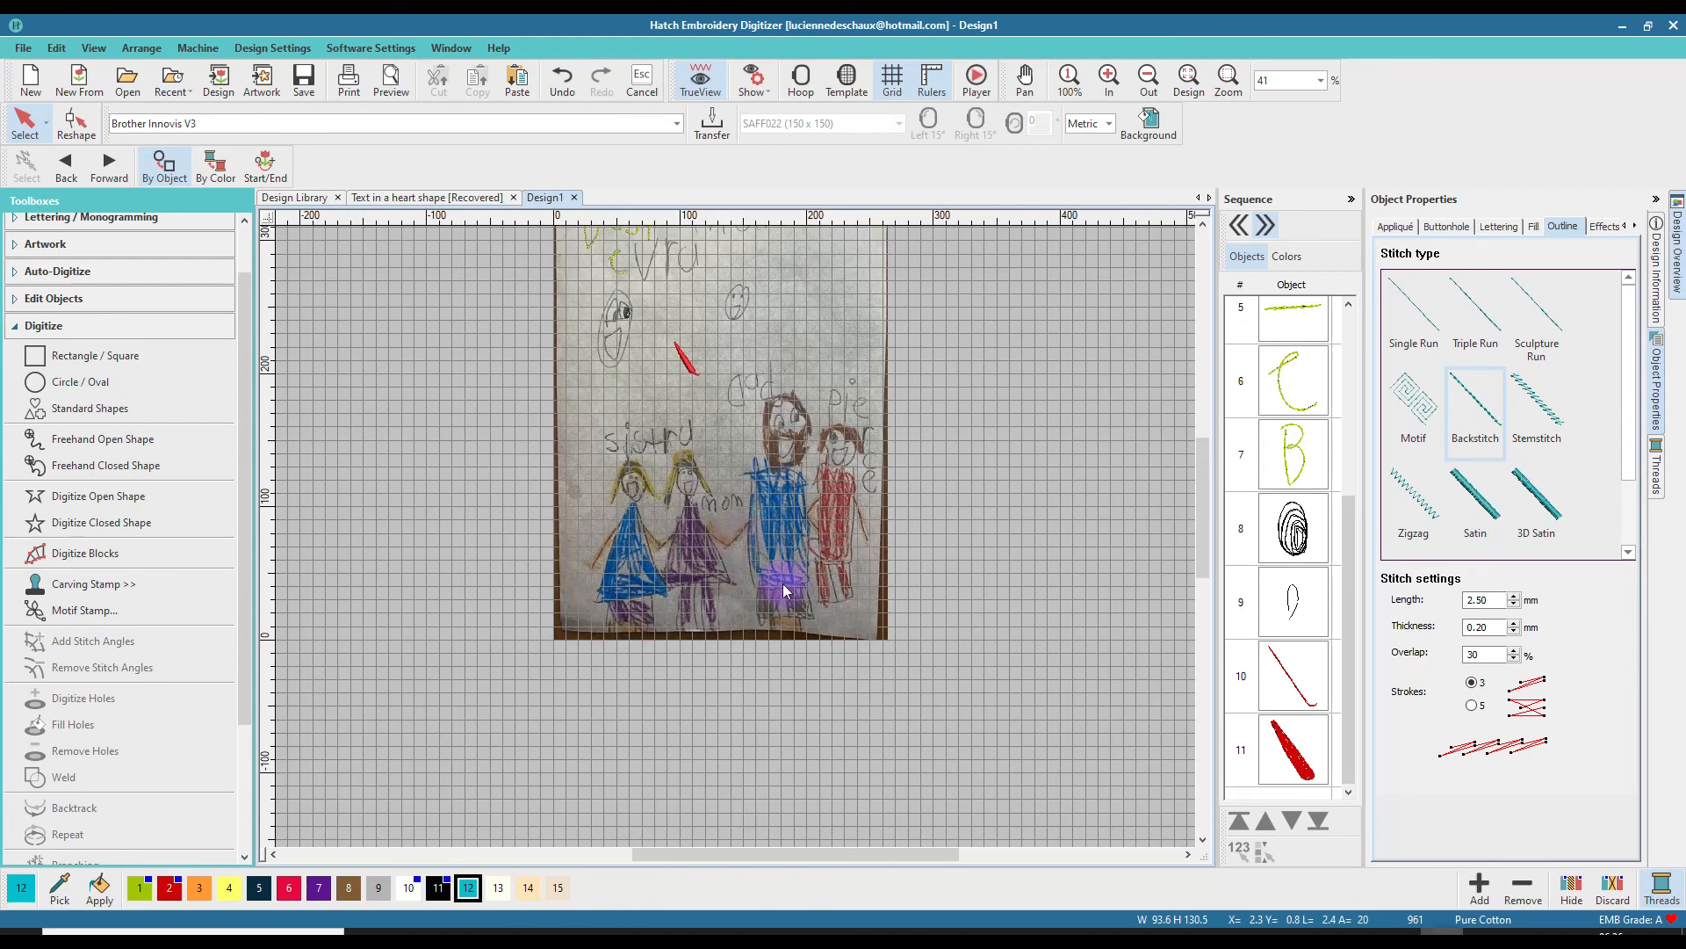